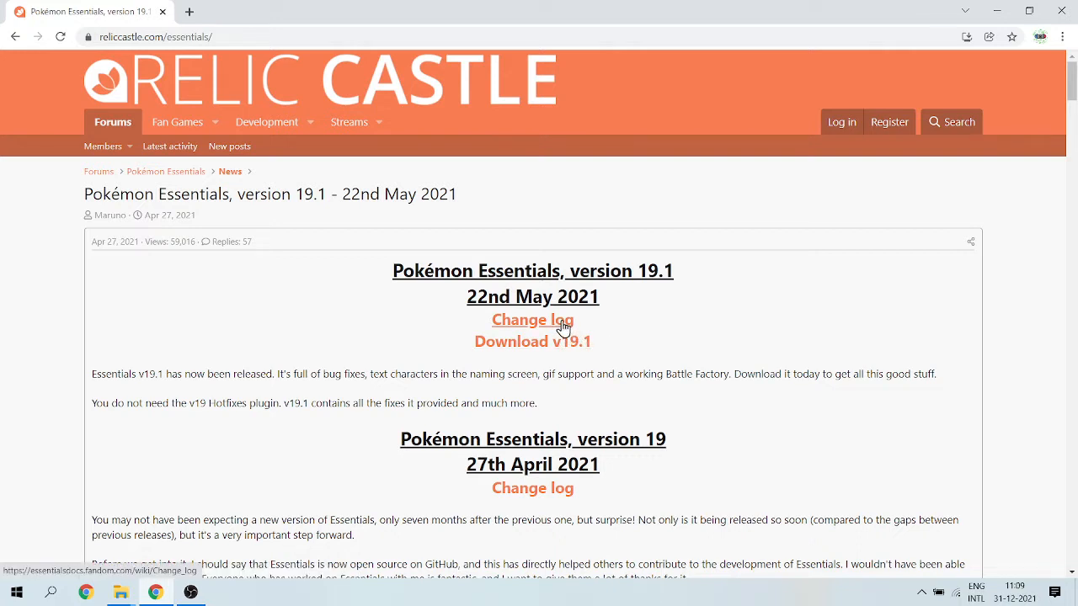
Open the Pokémon Essentials v19.1 download page to view it, and close that page again.
{"action": "left_click_drag", "start_coordinate": [580, 323], "coordinate": [449, 330]}
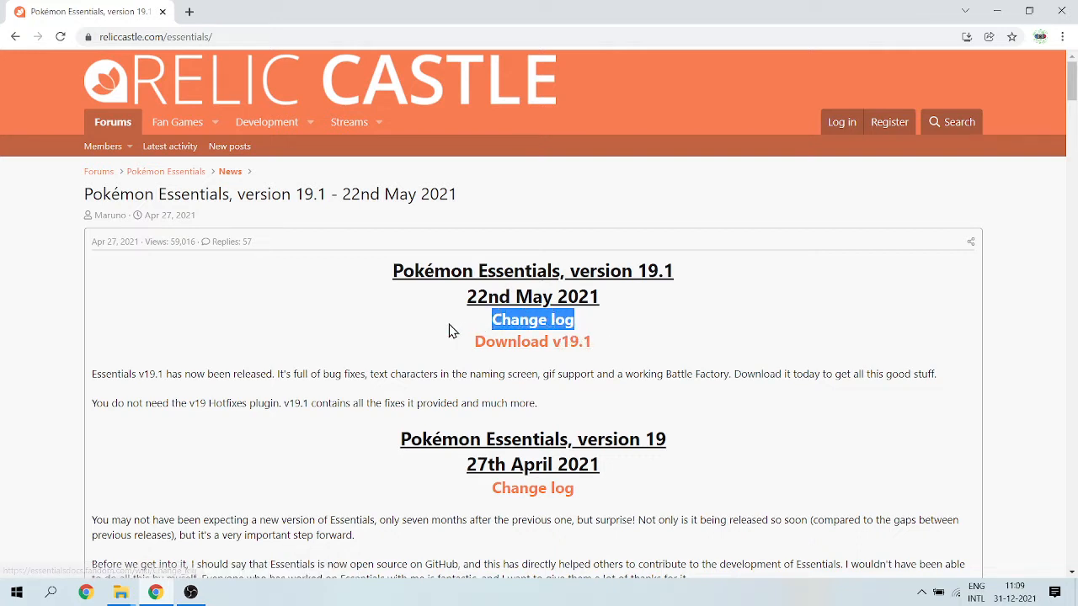
{"action": "left_click", "coordinate": [449, 330]}
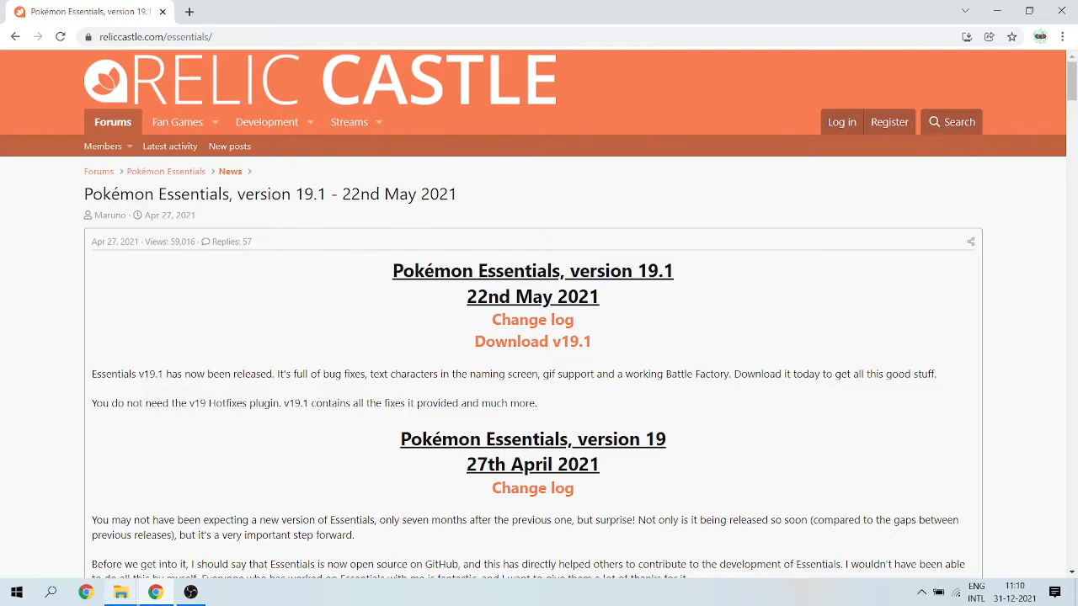
{"action": "mouse_move", "coordinate": [127, 597]}
{"action": "left_click", "coordinate": [518, 347]}
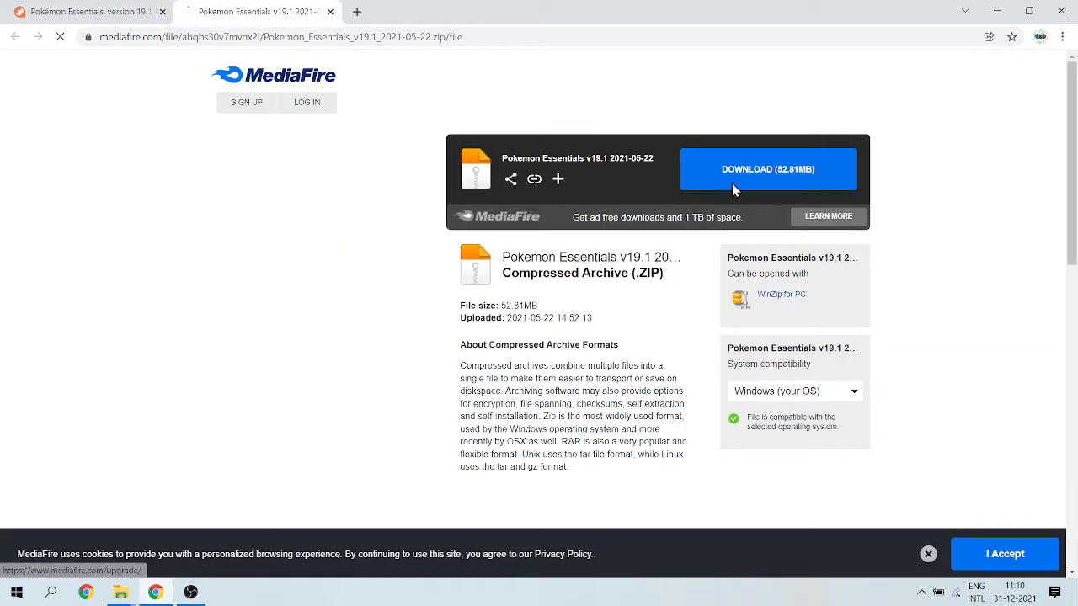
{"action": "left_click", "coordinate": [329, 12]}
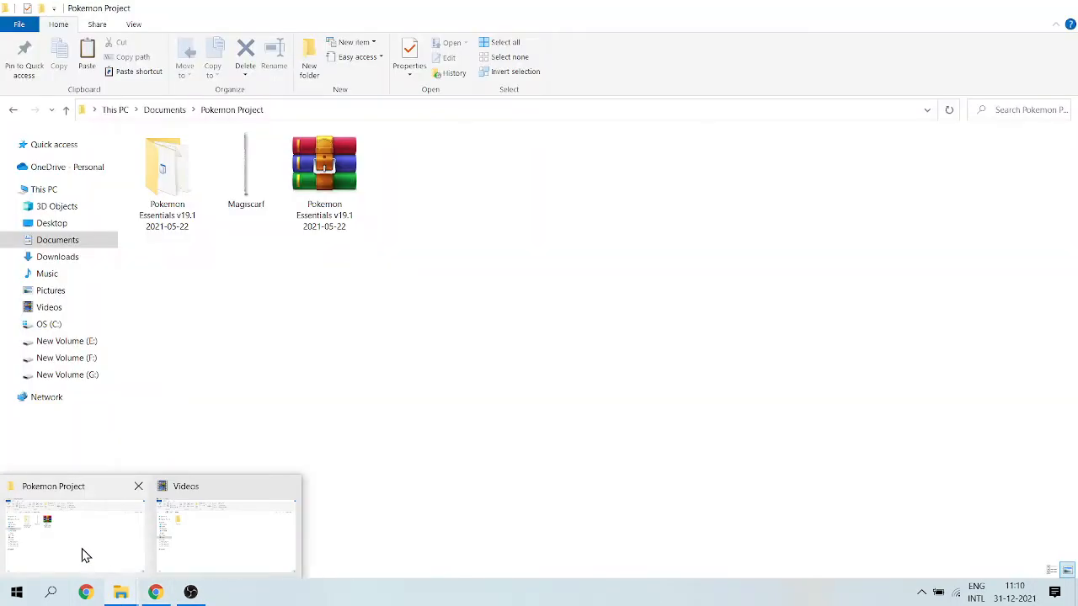
Switch to the Pokemon Project folder in File Explorer and look through the extracted Pokemon Essentials v19.1 2021-05-22 folder.
{"action": "left_click", "coordinate": [84, 553]}
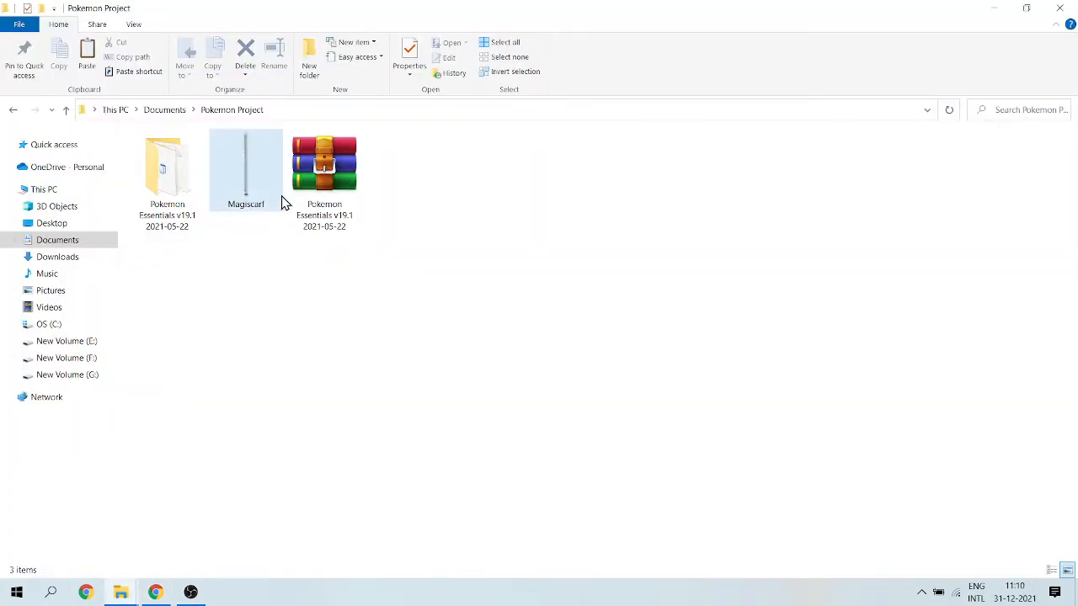
{"action": "left_click", "coordinate": [310, 185]}
{"action": "right_click", "coordinate": [311, 187]}
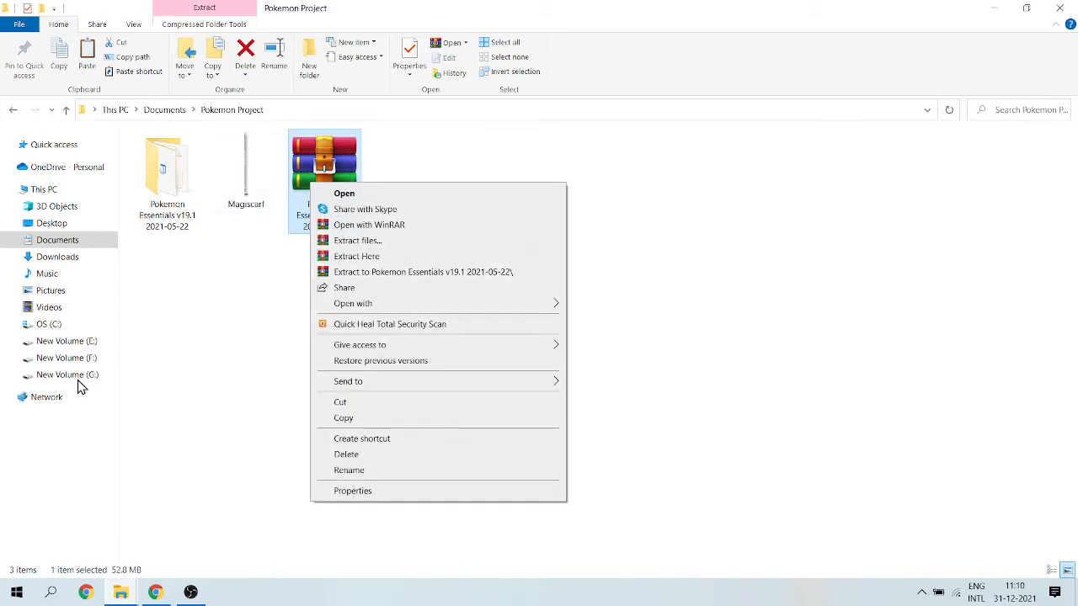
{"action": "left_click", "coordinate": [212, 384]}
{"action": "double_click", "coordinate": [162, 215]}
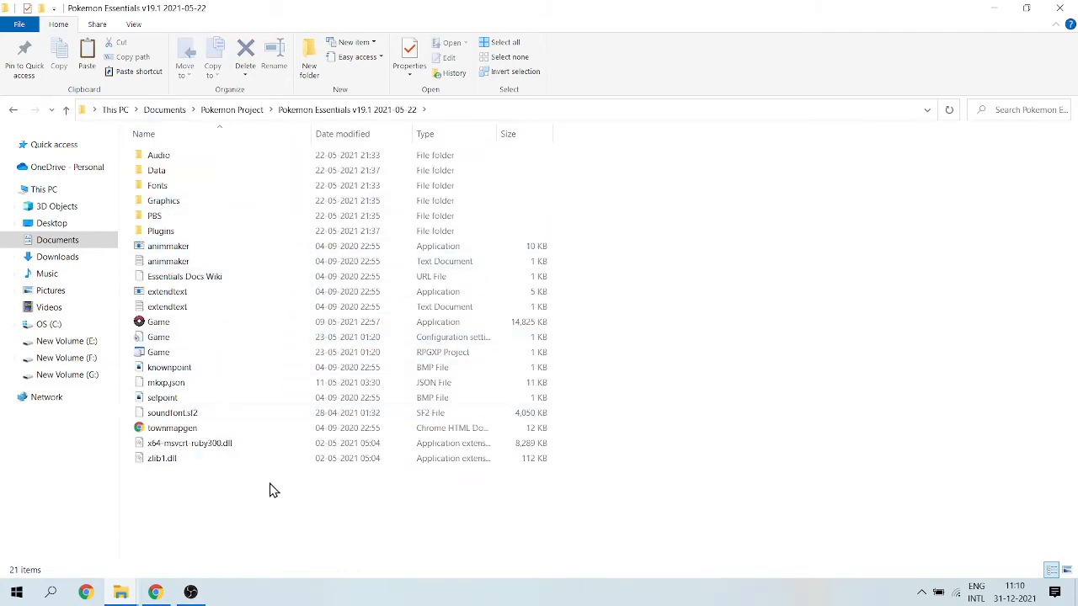
{"action": "left_click_drag", "start_coordinate": [270, 484], "coordinate": [565, 529]}
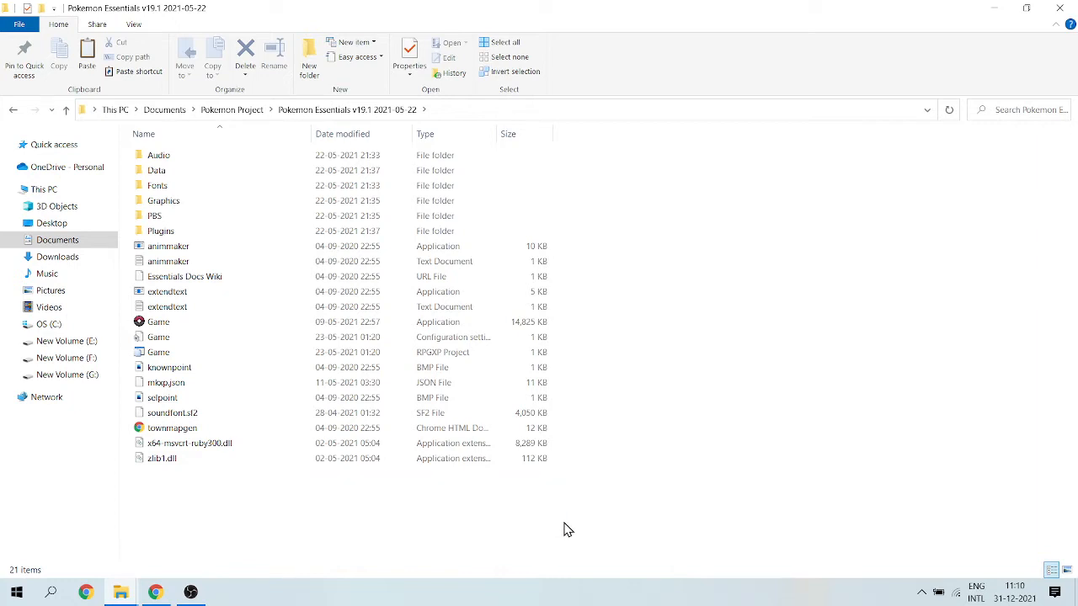
{"action": "left_click", "coordinate": [72, 110]}
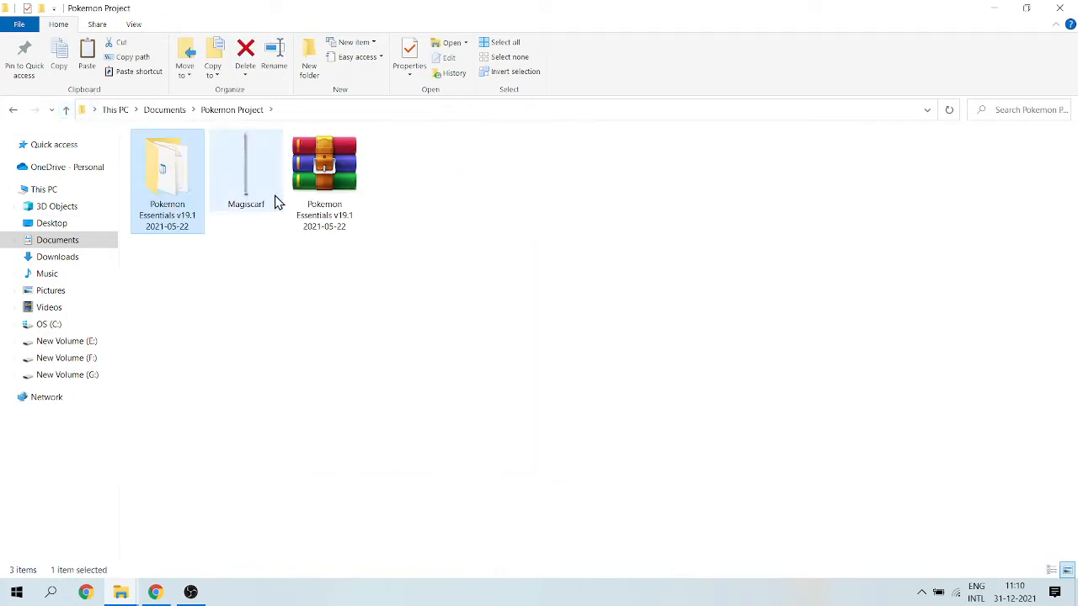
Open the Magiscarf image, enlarge it to examine its tiles, and close it.
{"action": "double_click", "coordinate": [277, 202]}
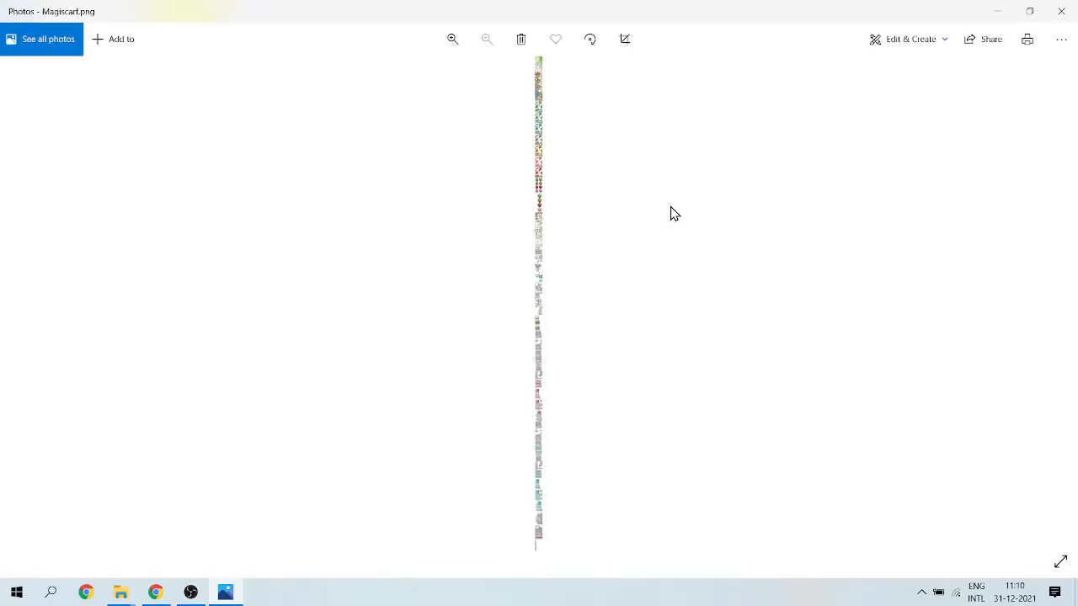
{"action": "left_click", "coordinate": [450, 42]}
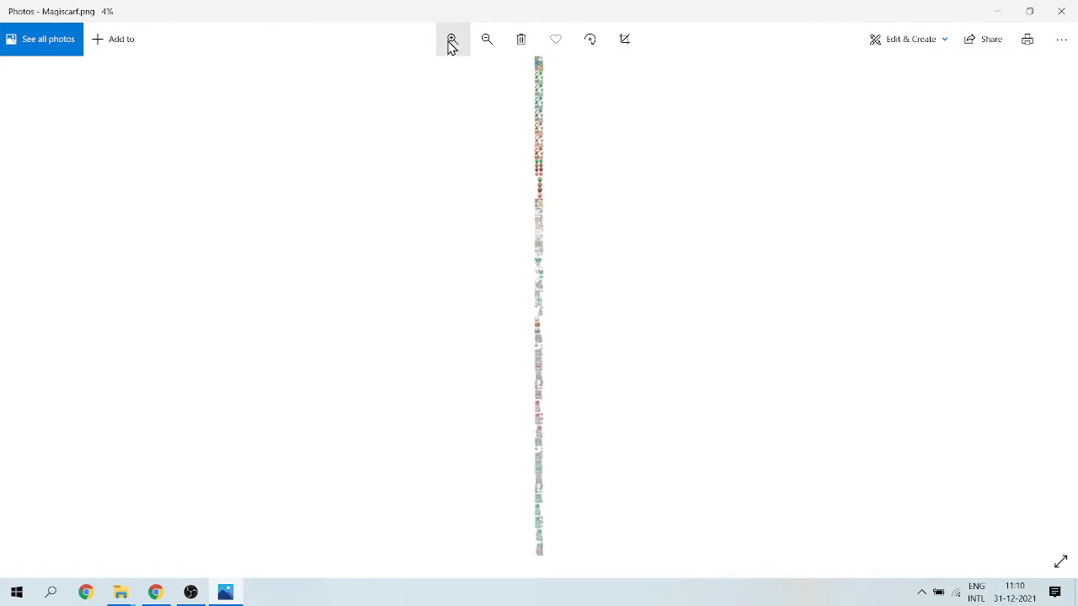
{"action": "left_click", "coordinate": [451, 46]}
{"action": "left_click", "coordinate": [450, 46]}
{"action": "left_click", "coordinate": [450, 46]}
{"action": "left_click", "coordinate": [450, 46]}
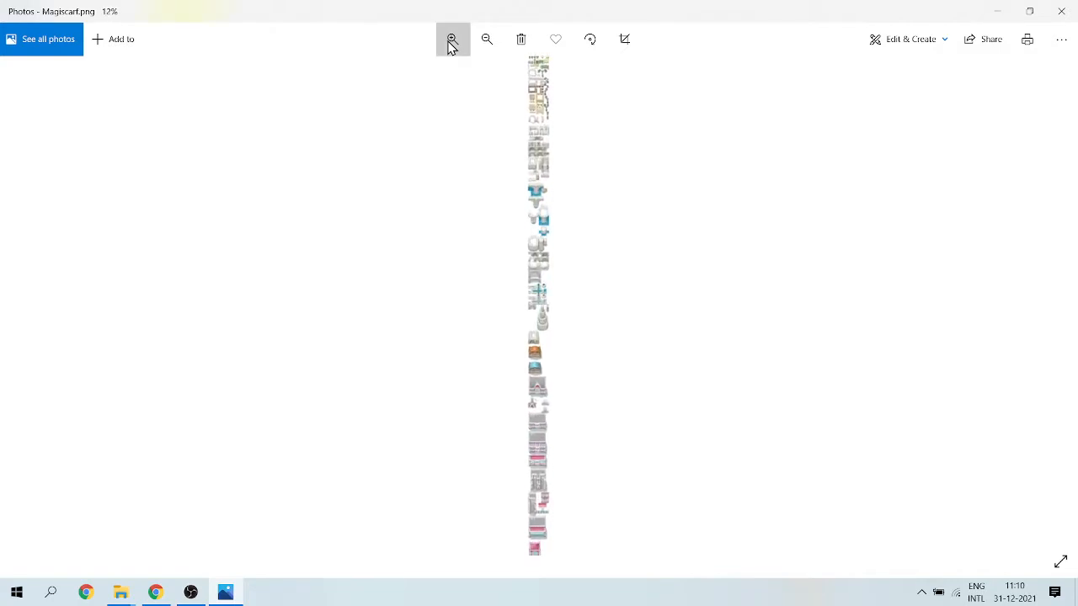
{"action": "left_click", "coordinate": [450, 47]}
{"action": "left_click", "coordinate": [451, 46]}
{"action": "left_click", "coordinate": [451, 46]}
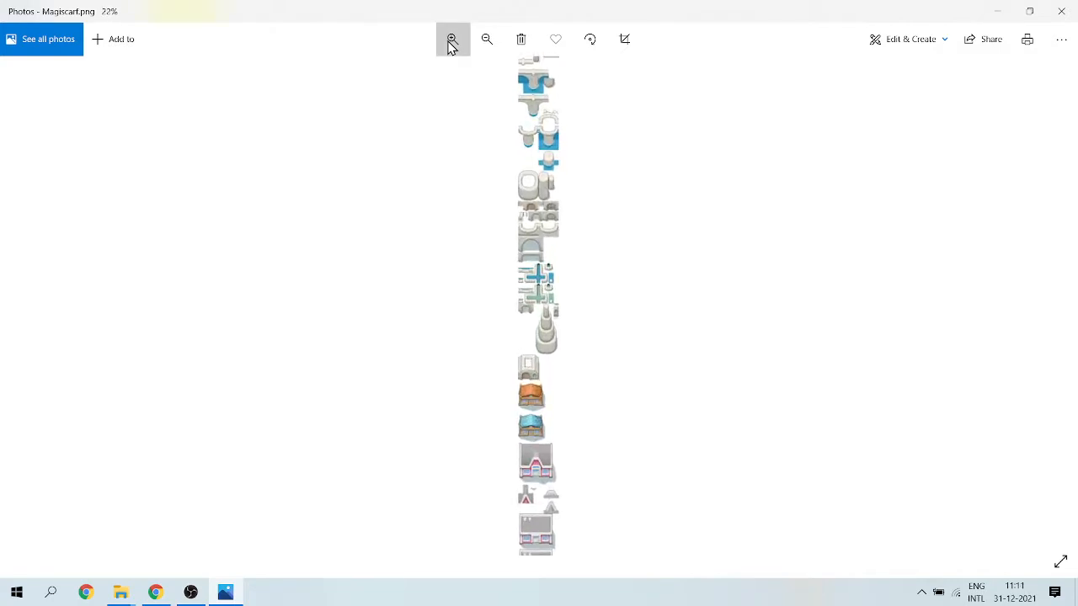
{"action": "left_click", "coordinate": [451, 46]}
{"action": "left_click", "coordinate": [450, 47]}
{"action": "left_click", "coordinate": [450, 46]}
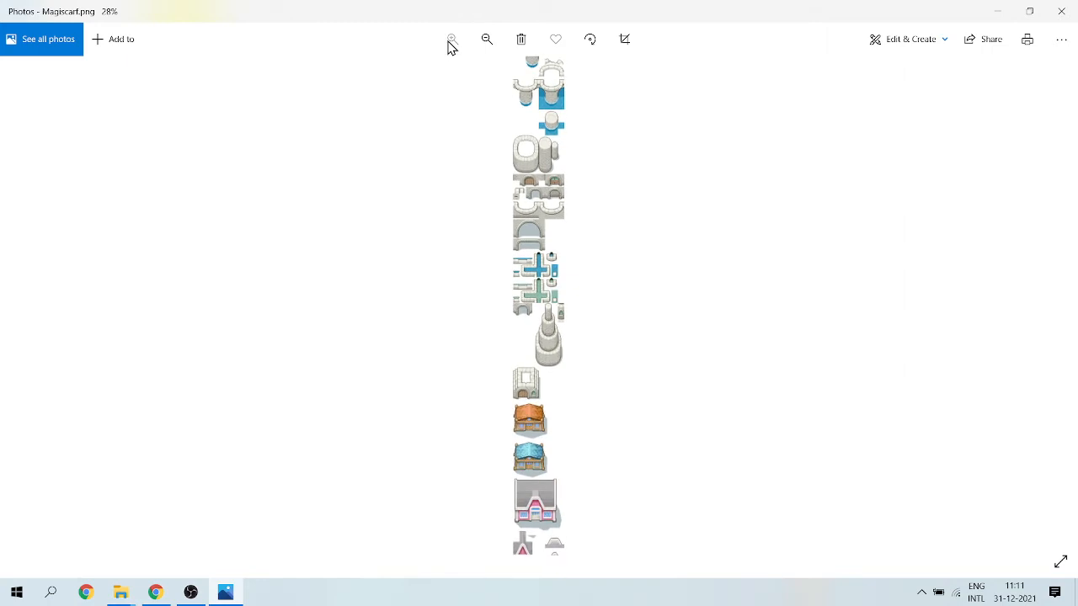
{"action": "left_click", "coordinate": [1061, 11]}
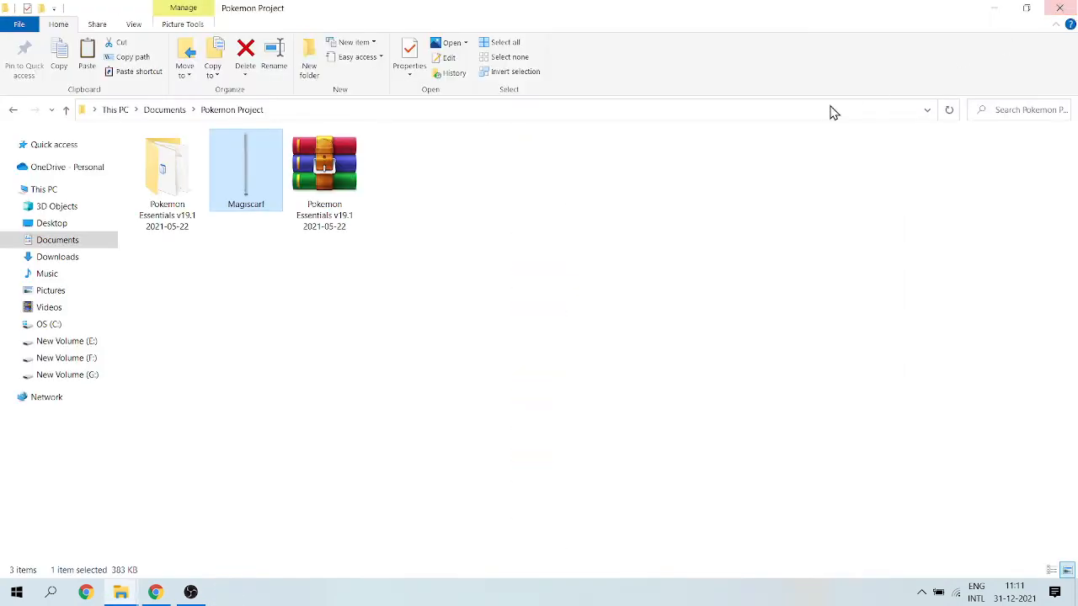
{"action": "left_click", "coordinate": [436, 262]}
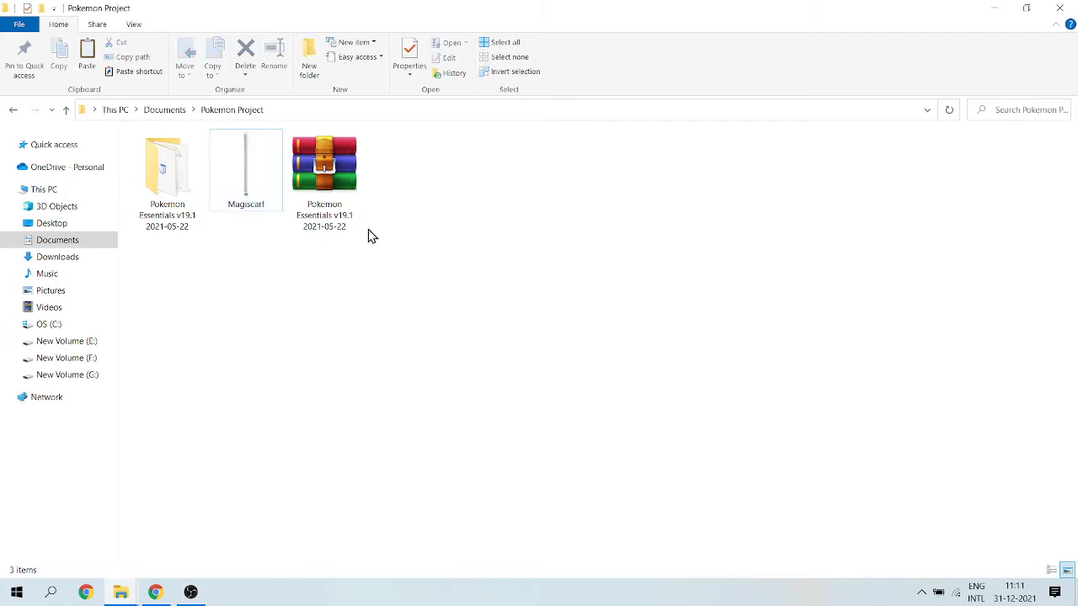
Open the Game RPGXP project from the Pokemon Essentials v19.1 2021-05-22 folder in RPG Maker XP.
{"action": "double_click", "coordinate": [181, 200]}
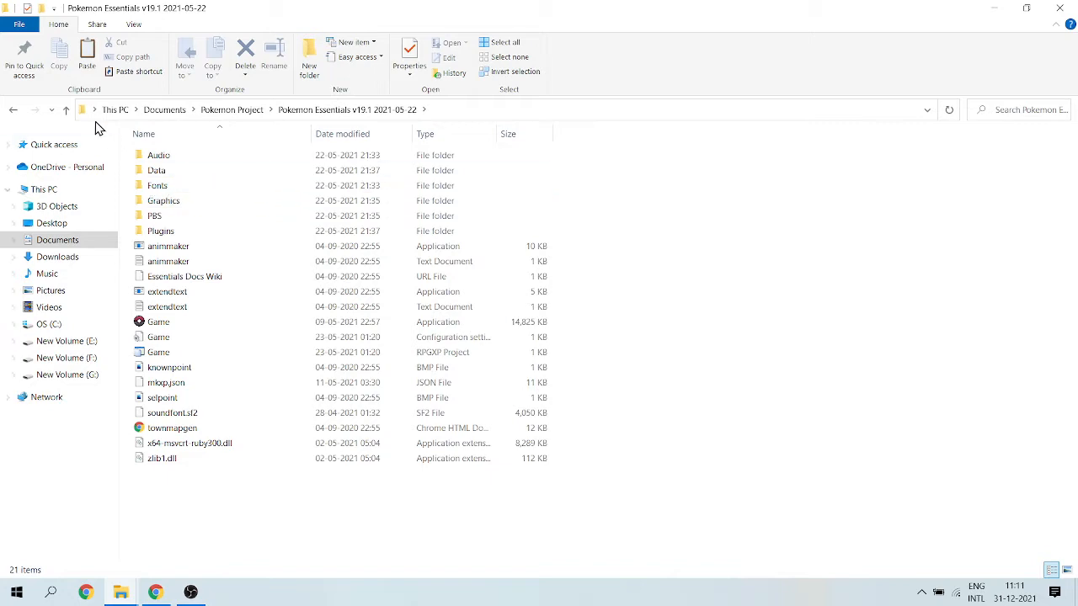
{"action": "double_click", "coordinate": [164, 354]}
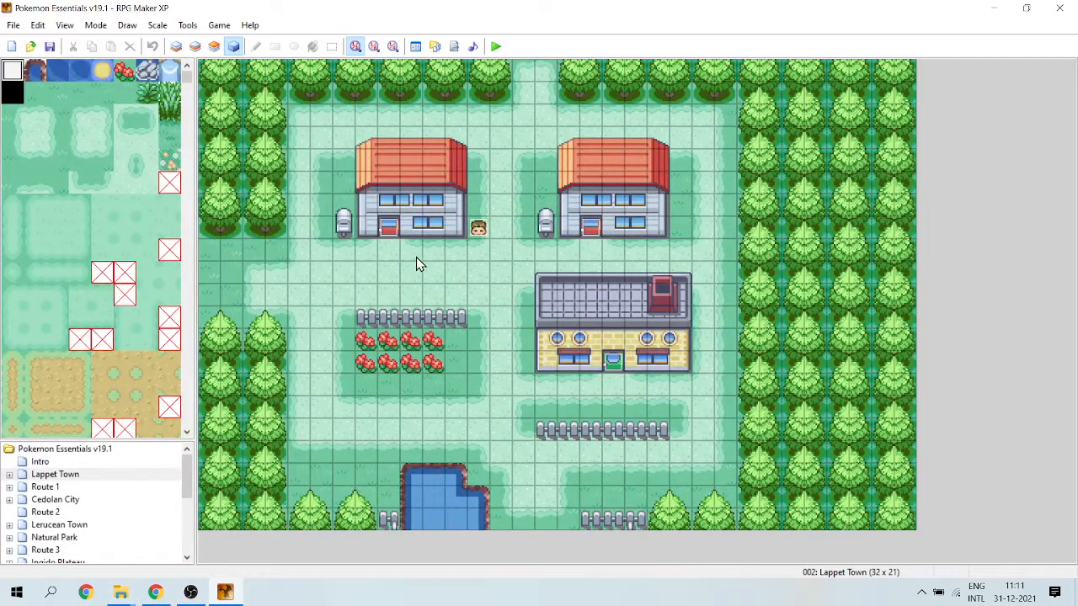
{"action": "left_click", "coordinate": [389, 297]}
{"action": "mouse_move", "coordinate": [126, 594]}
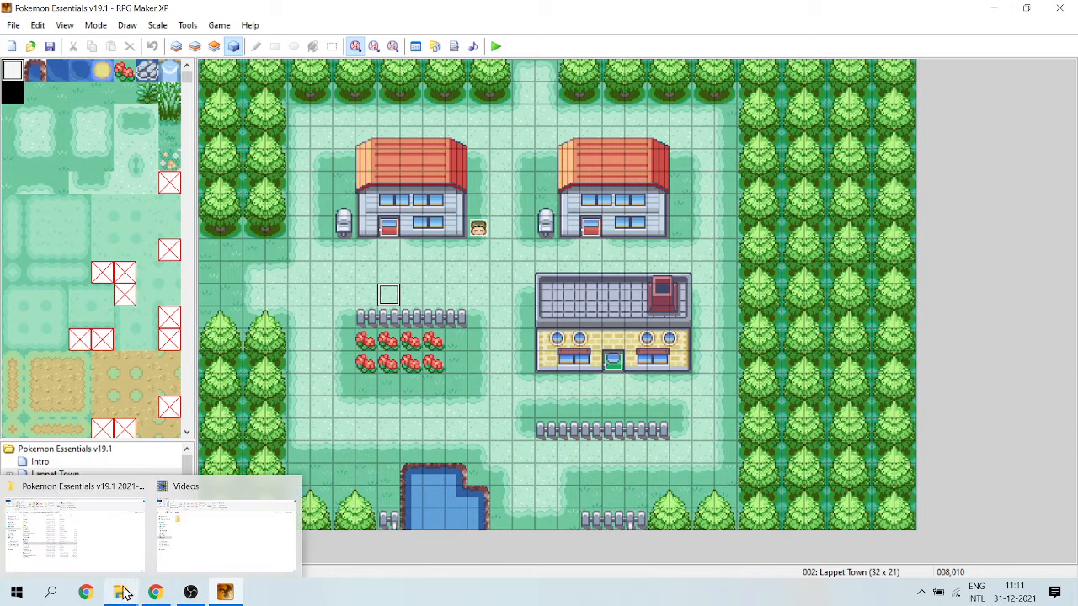
{"action": "left_click", "coordinate": [91, 570]}
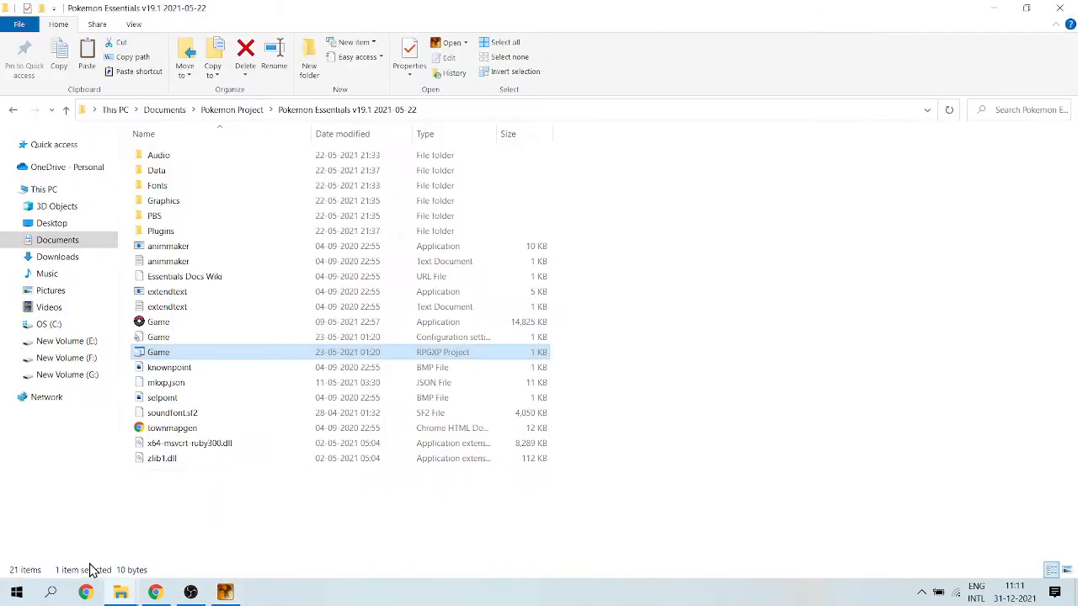
{"action": "left_click", "coordinate": [160, 594]}
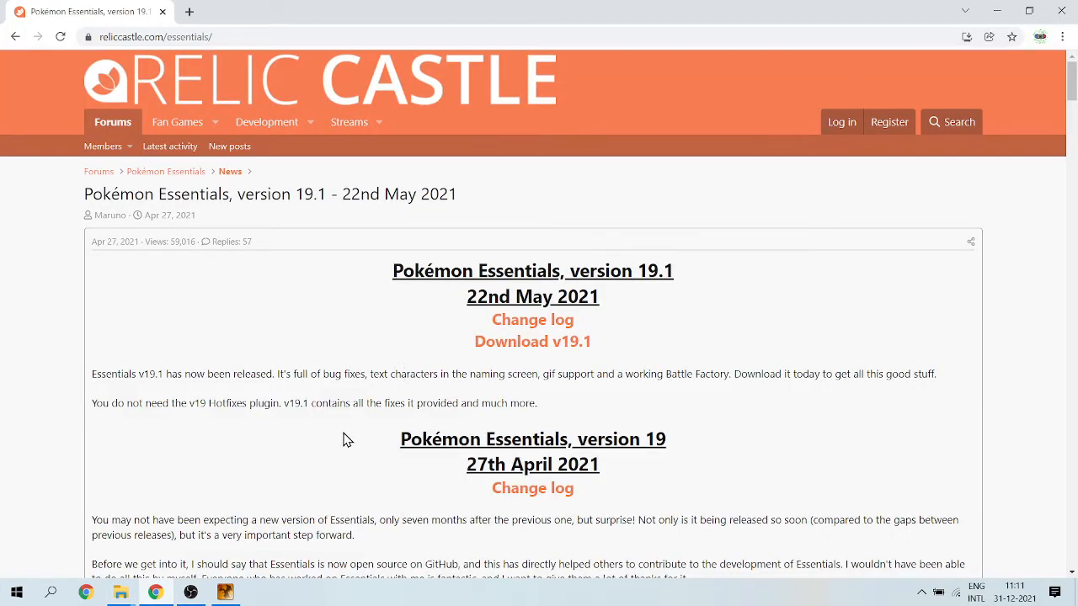
{"action": "left_click", "coordinate": [225, 594]}
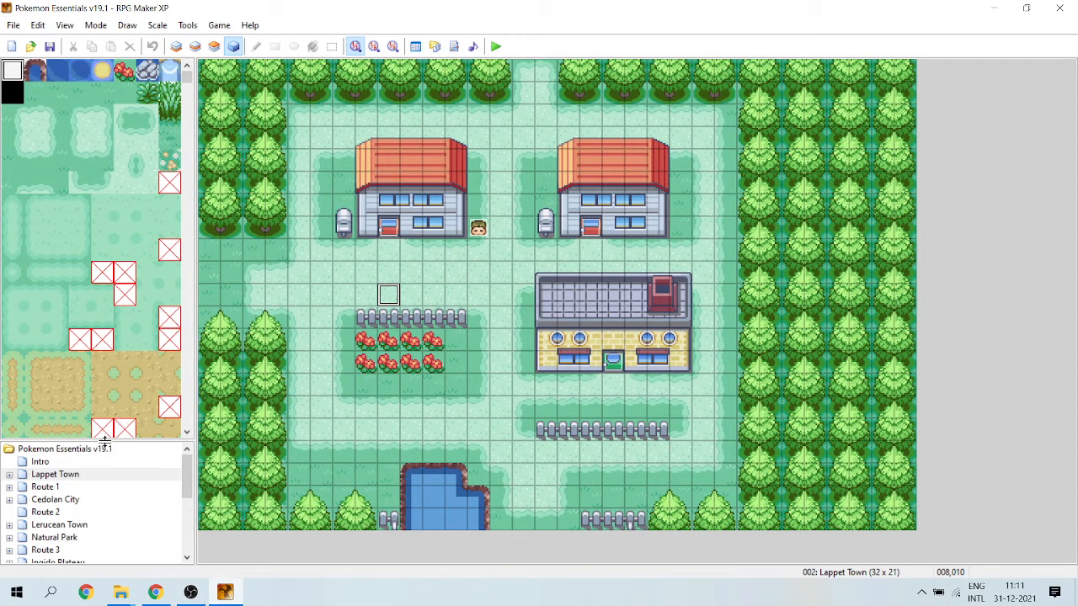
Enlarge the map list and name the empty tileset 024 in the database "Magiscraf Tileset".
{"action": "left_click_drag", "start_coordinate": [104, 427], "coordinate": [105, 336]}
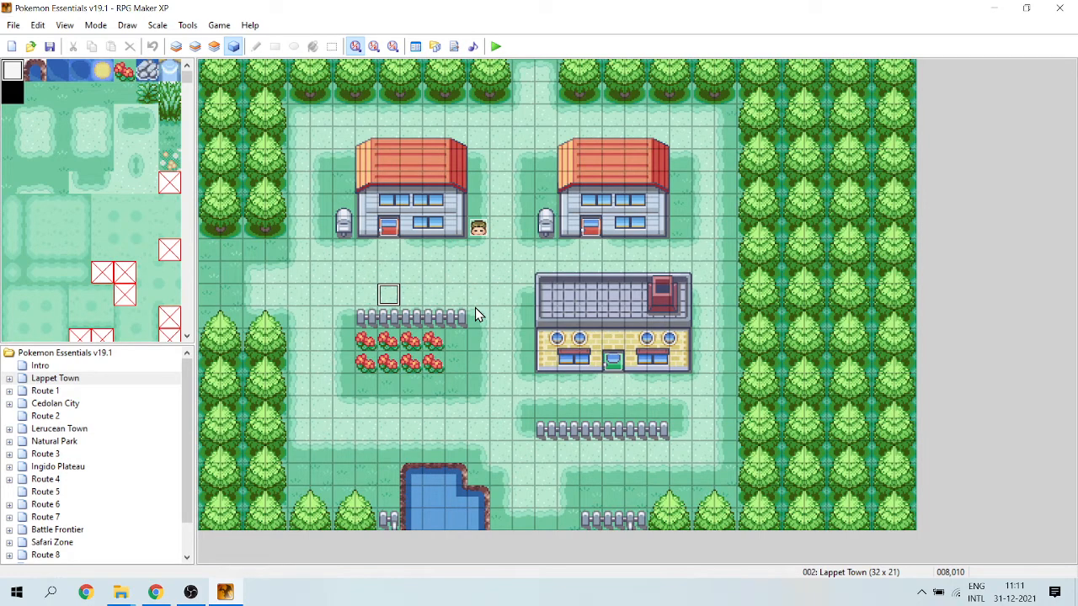
{"action": "left_click", "coordinate": [413, 46]}
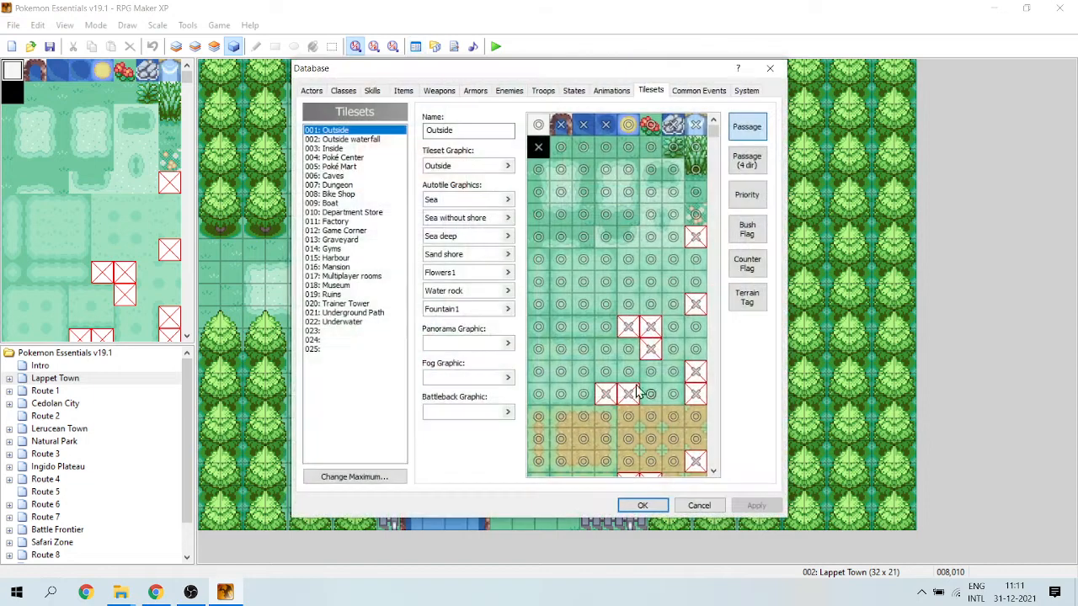
{"action": "left_click", "coordinate": [340, 333]}
{"action": "left_click", "coordinate": [313, 351]}
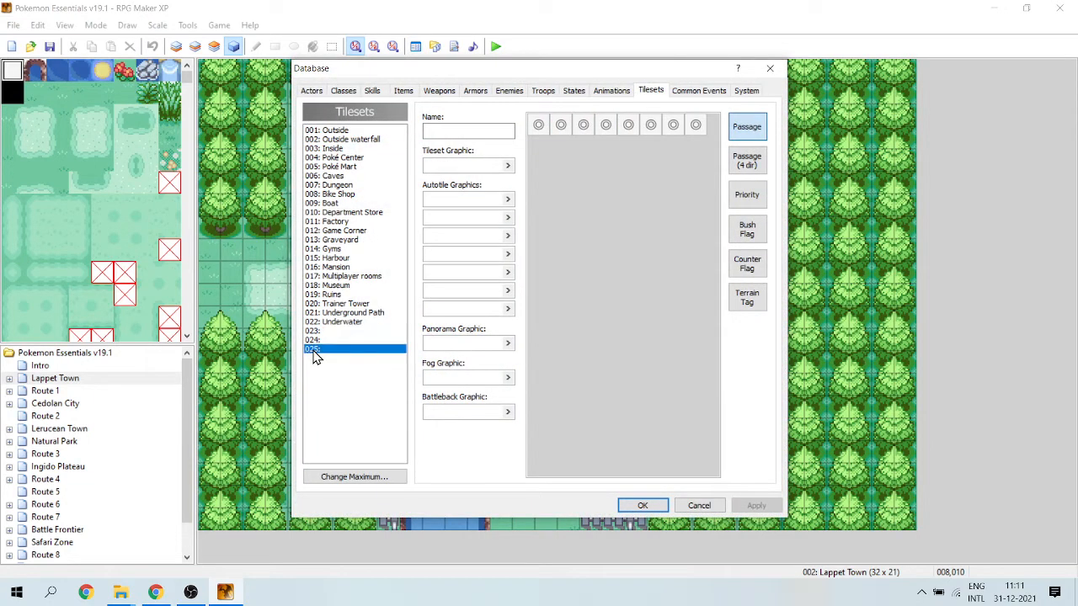
{"action": "left_click", "coordinate": [328, 341]}
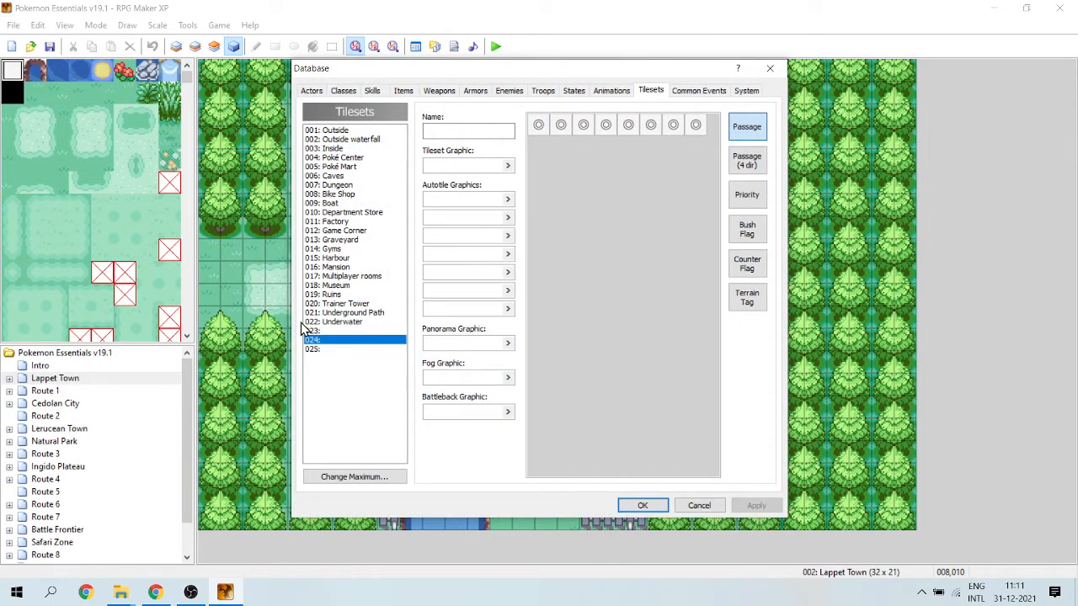
{"action": "left_click", "coordinate": [472, 132]}
{"action": "type", "text": "Magiscraf Tileset"}
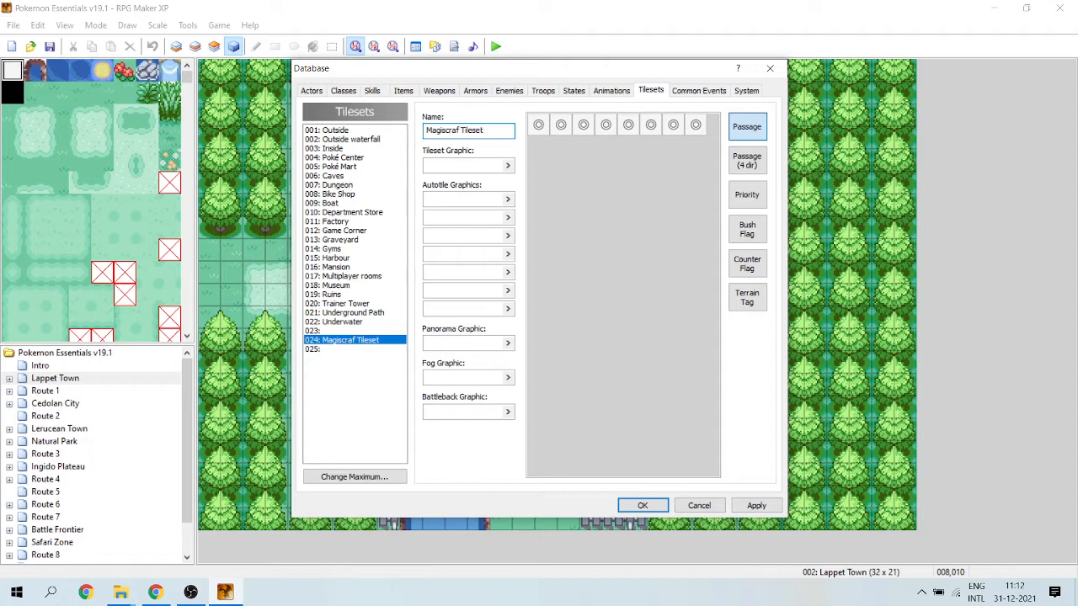
Preview the Boat graphic among the available tileset graphics without assigning it, and save the database changes.
{"action": "left_click", "coordinate": [508, 168]}
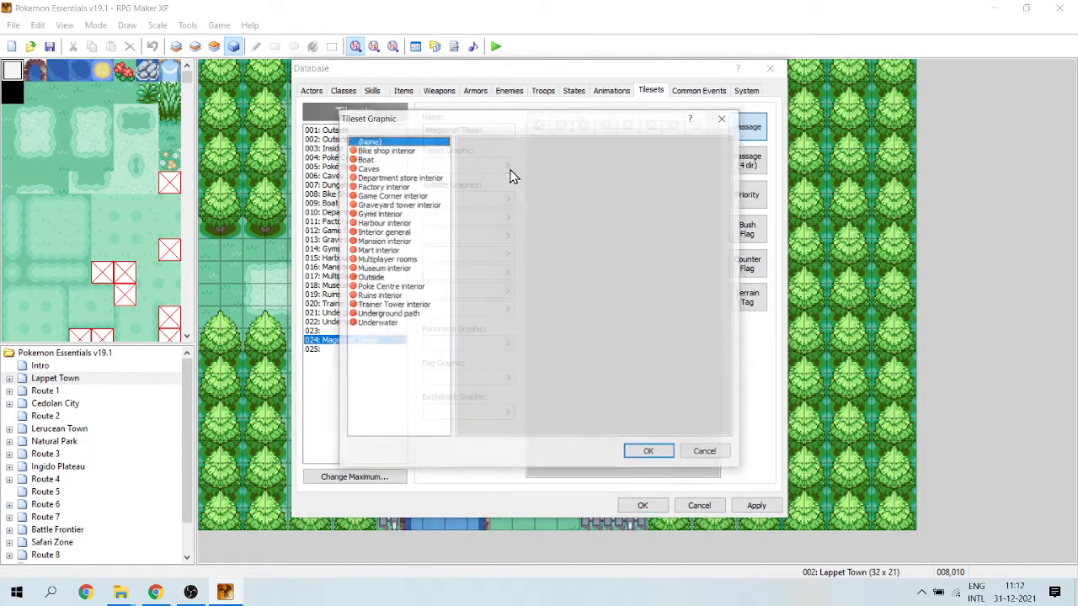
{"action": "left_click", "coordinate": [370, 159]}
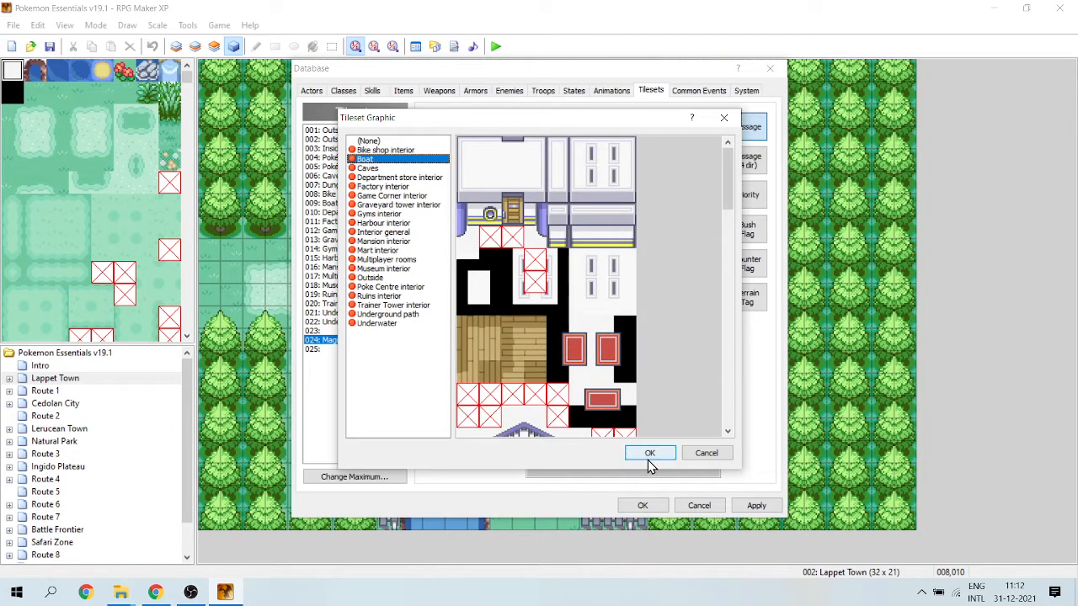
{"action": "left_click", "coordinate": [690, 455]}
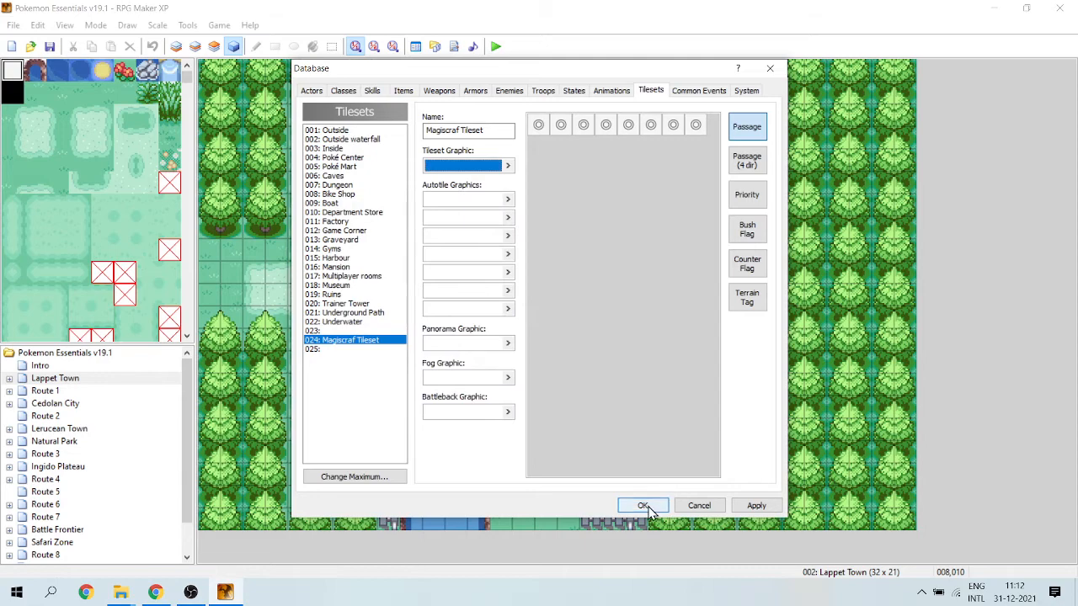
{"action": "left_click", "coordinate": [642, 506]}
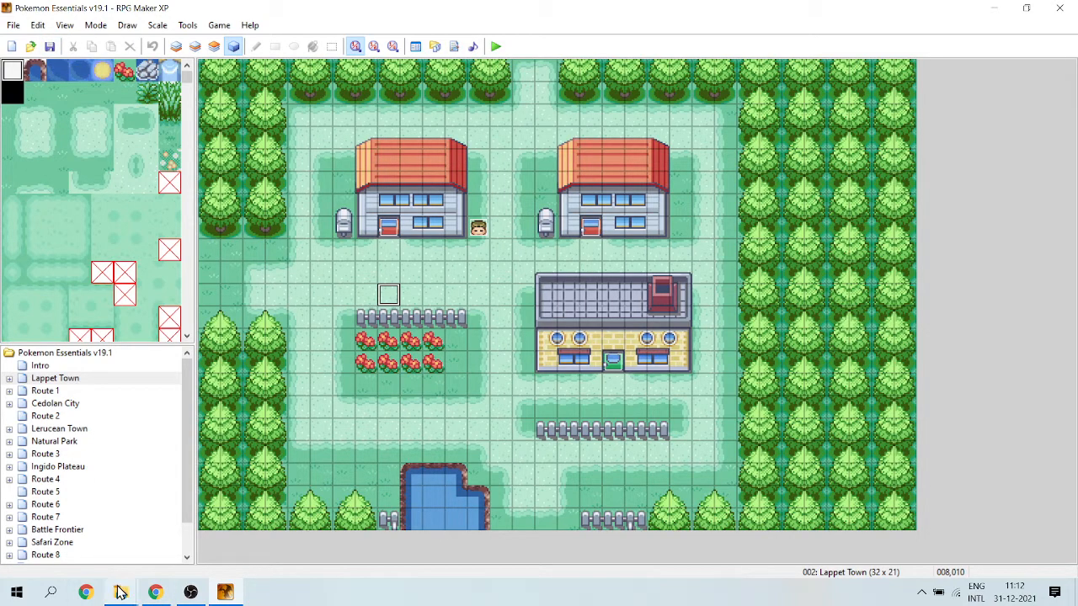
In File Explorer, select the Magiscarf image in Pokemon Project and open the Graphics\Tilesets folder of Pokemon Essentials v19.1 2021-05-22.
{"action": "mouse_move", "coordinate": [121, 592]}
{"action": "left_click", "coordinate": [96, 556]}
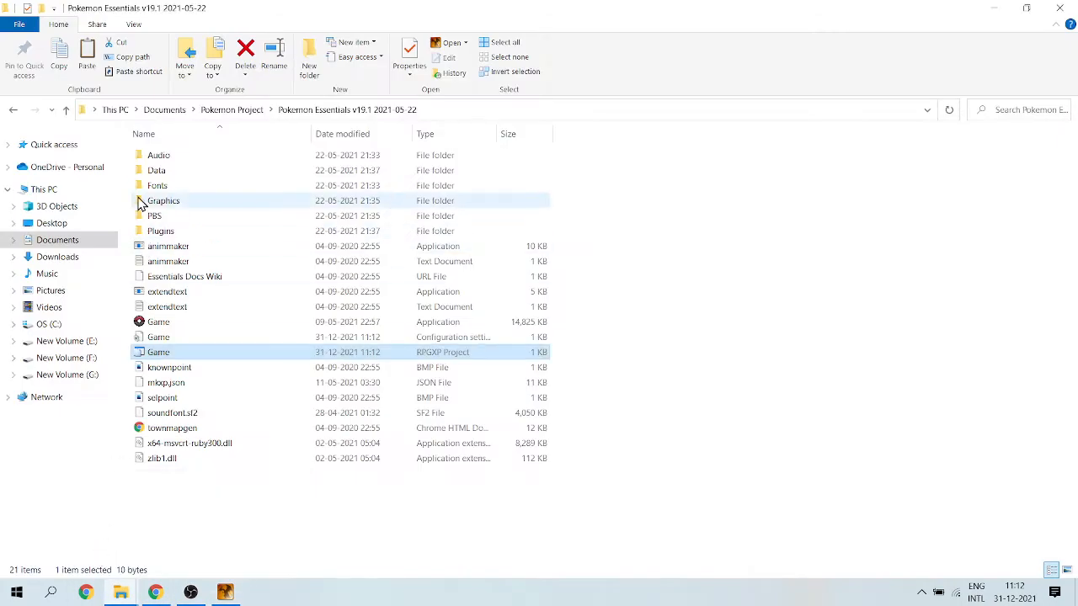
{"action": "left_click", "coordinate": [65, 110]}
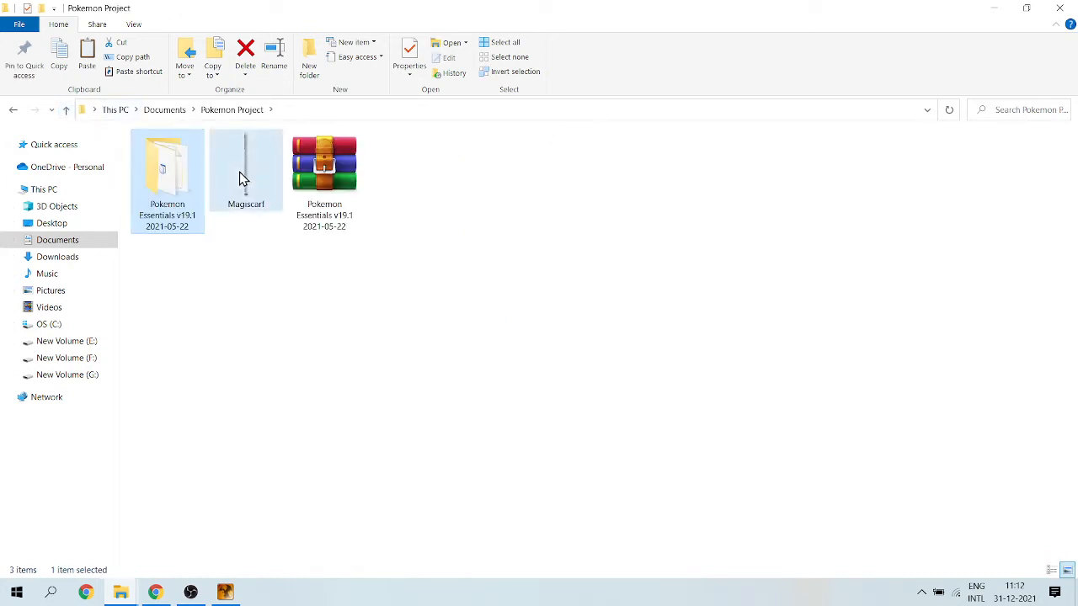
{"action": "double_click", "coordinate": [239, 172]}
{"action": "left_click", "coordinate": [165, 173]}
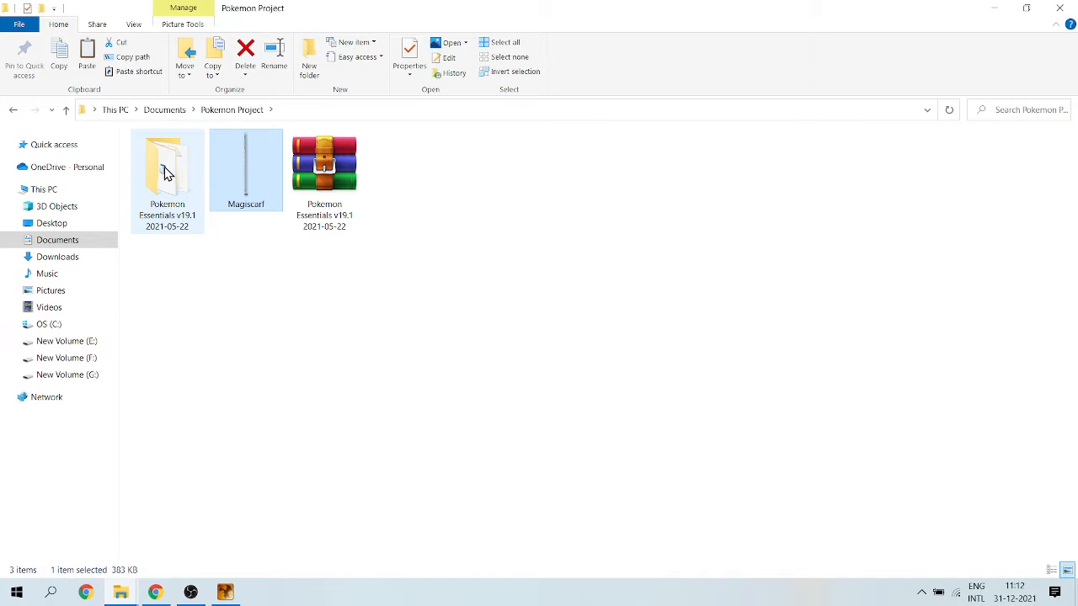
{"action": "double_click", "coordinate": [164, 173]}
{"action": "double_click", "coordinate": [166, 201]}
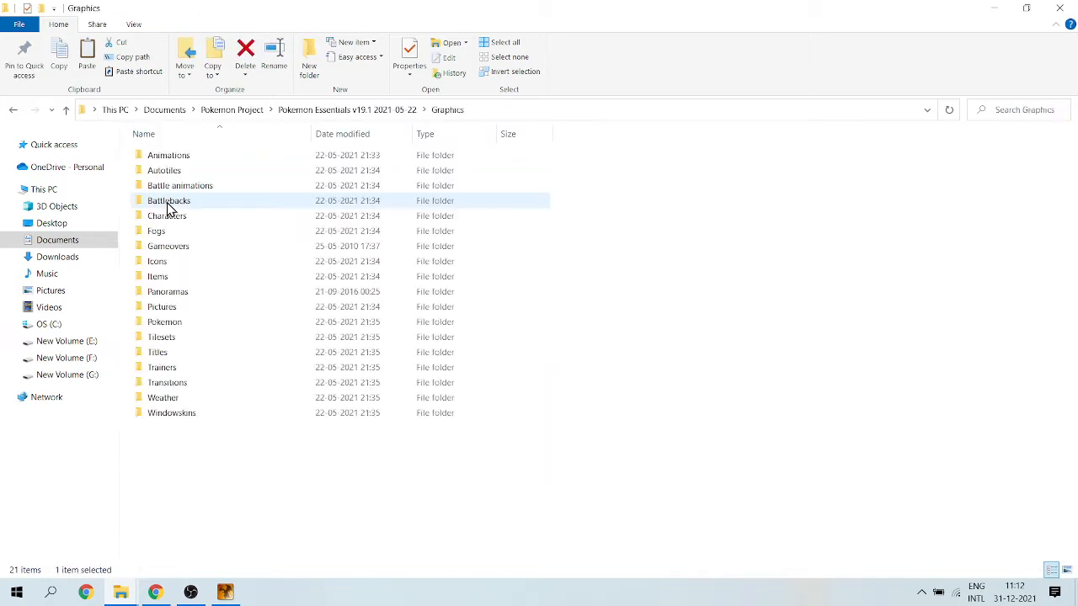
{"action": "left_click", "coordinate": [161, 341]}
{"action": "double_click", "coordinate": [163, 342]}
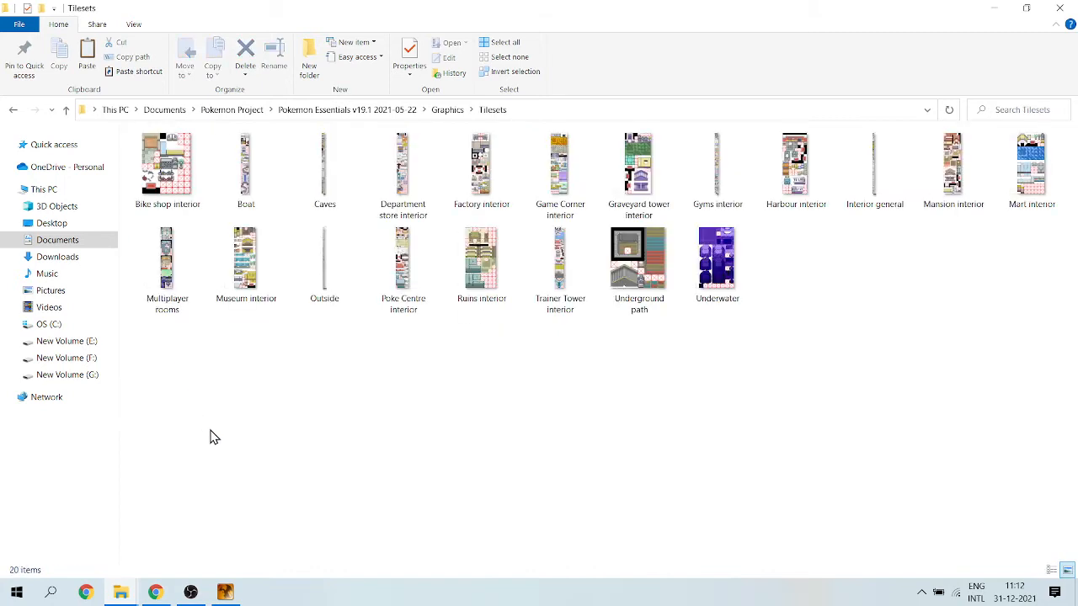
Paste the copied Magiscarf image into the Graphics\Tilesets folder and return to RPG Maker XP.
{"action": "key", "text": "ctrl+v"}
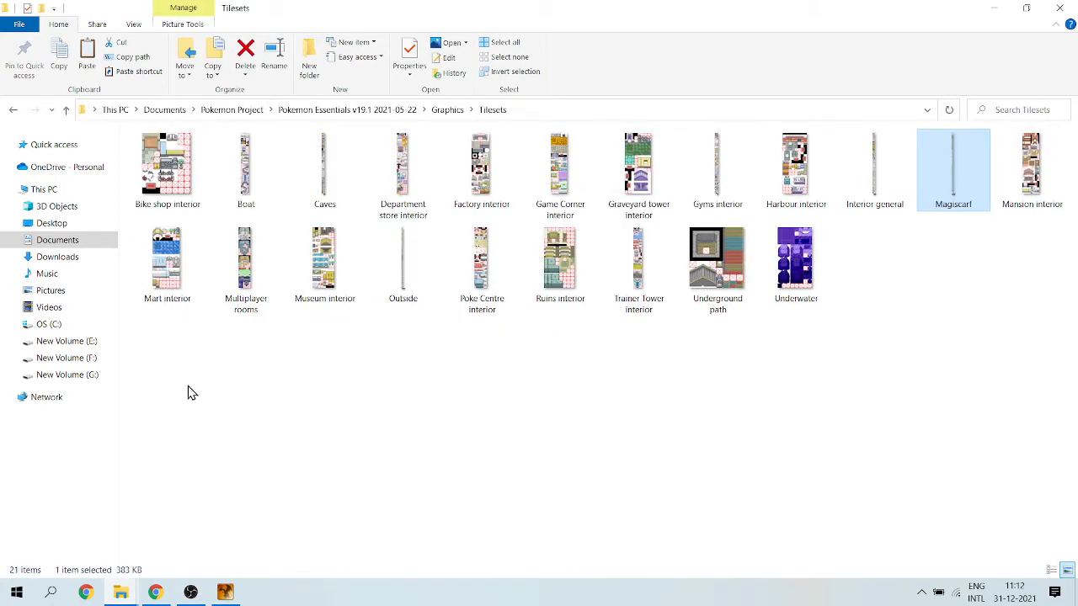
{"action": "left_click", "coordinate": [327, 402]}
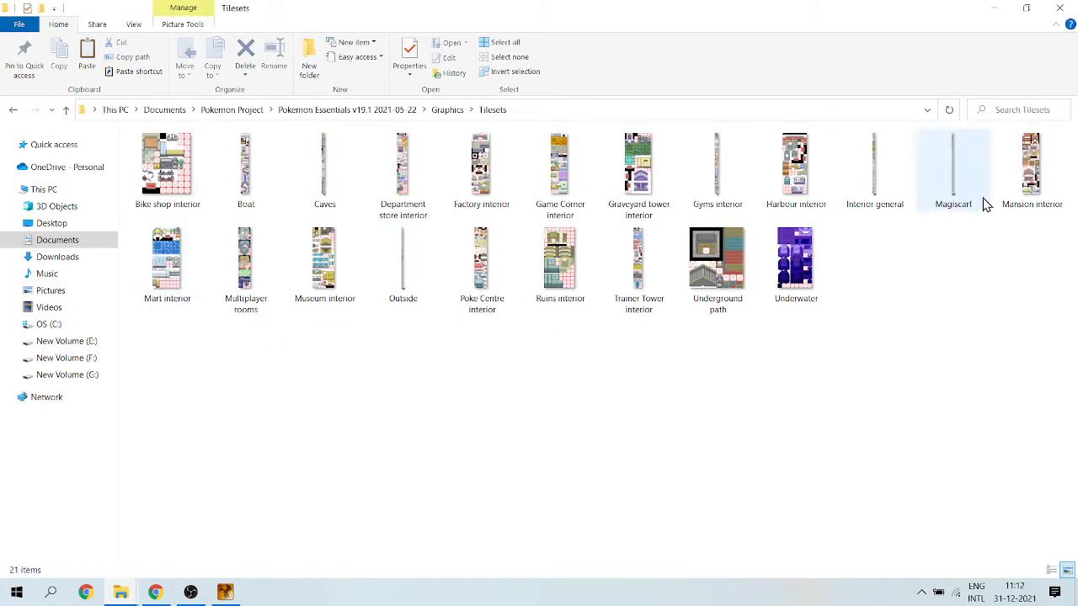
{"action": "left_click", "coordinate": [995, 10]}
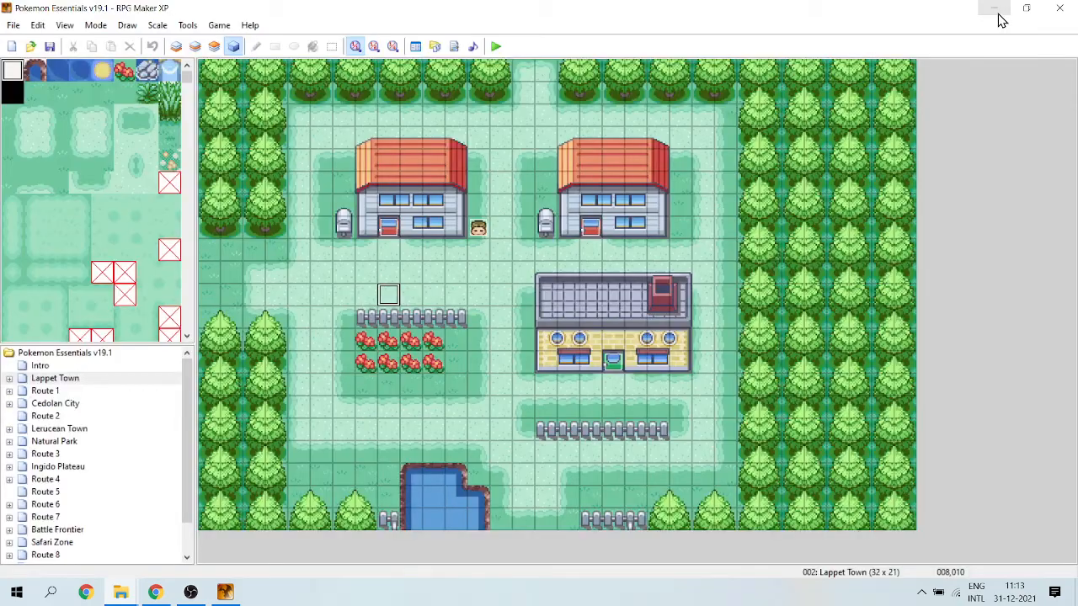
In the database, assign the Magiscarf graphic as the tileset graphic of tileset 024, Magiscraf Tileset.
{"action": "left_click", "coordinate": [415, 47]}
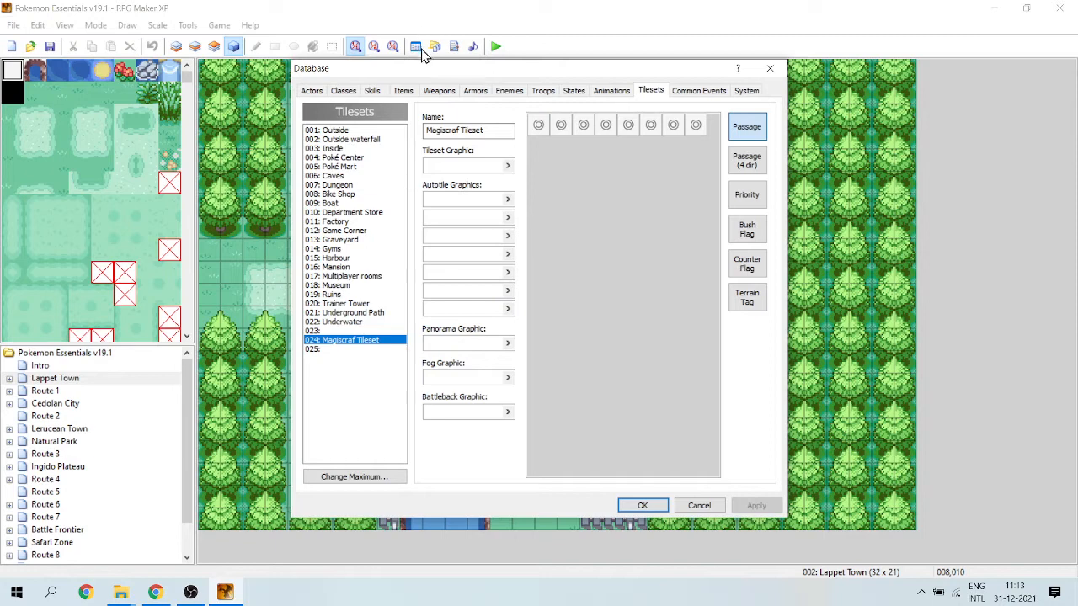
{"action": "left_click", "coordinate": [507, 167]}
{"action": "left_click", "coordinate": [507, 167]}
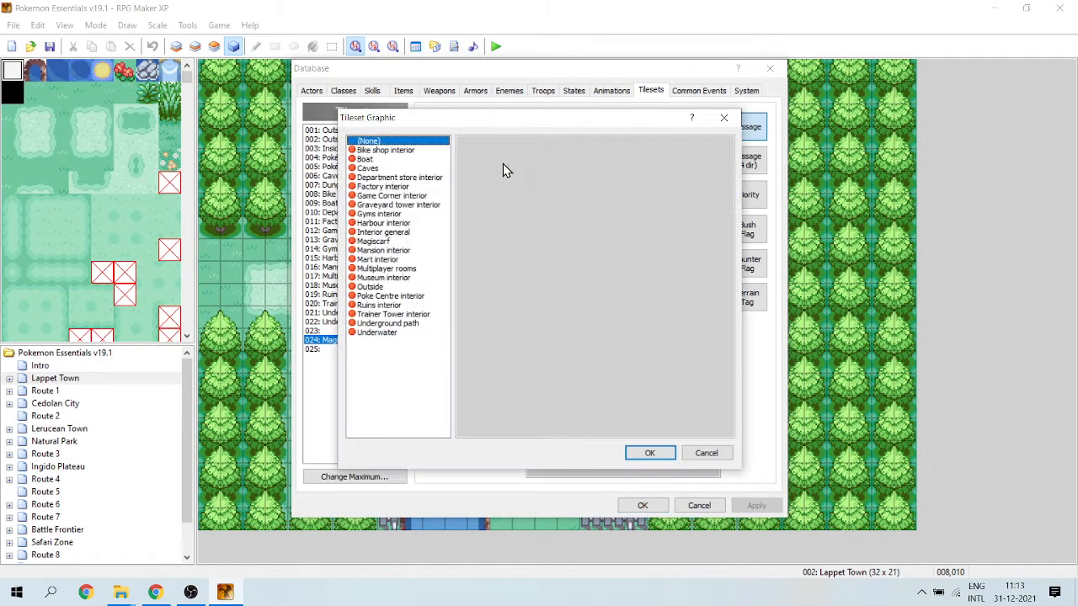
{"action": "left_click", "coordinate": [370, 244]}
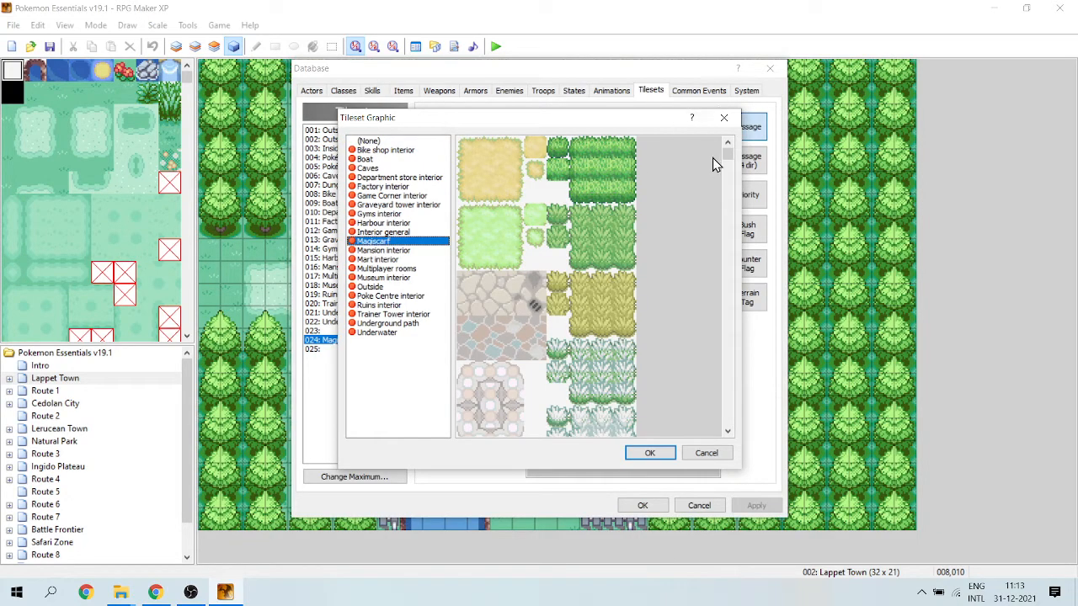
{"action": "left_click_drag", "start_coordinate": [730, 160], "coordinate": [742, 279]}
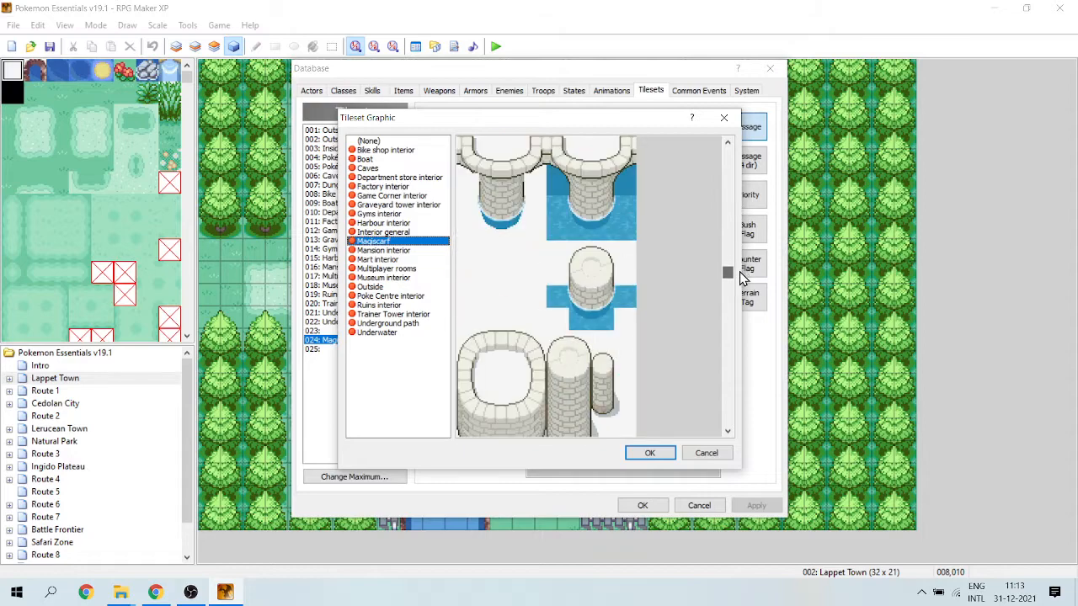
{"action": "left_click", "coordinate": [649, 453]}
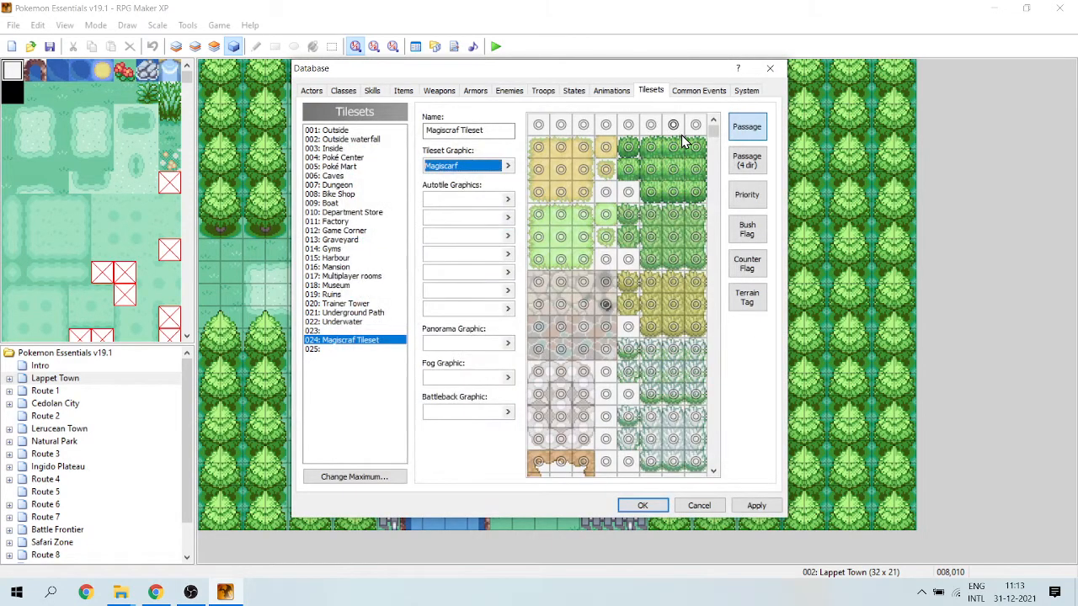
Look through the Magiscraf Tileset's tiles, accept the database changes and save the project.
{"action": "left_click_drag", "start_coordinate": [714, 135], "coordinate": [717, 151]}
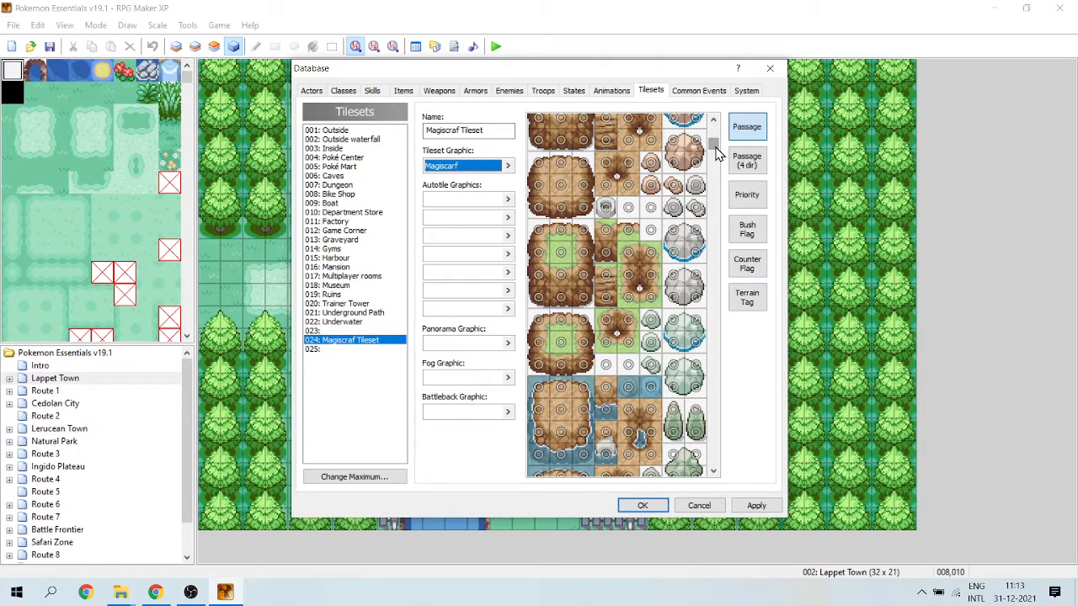
{"action": "left_click_drag", "start_coordinate": [716, 152], "coordinate": [718, 333]}
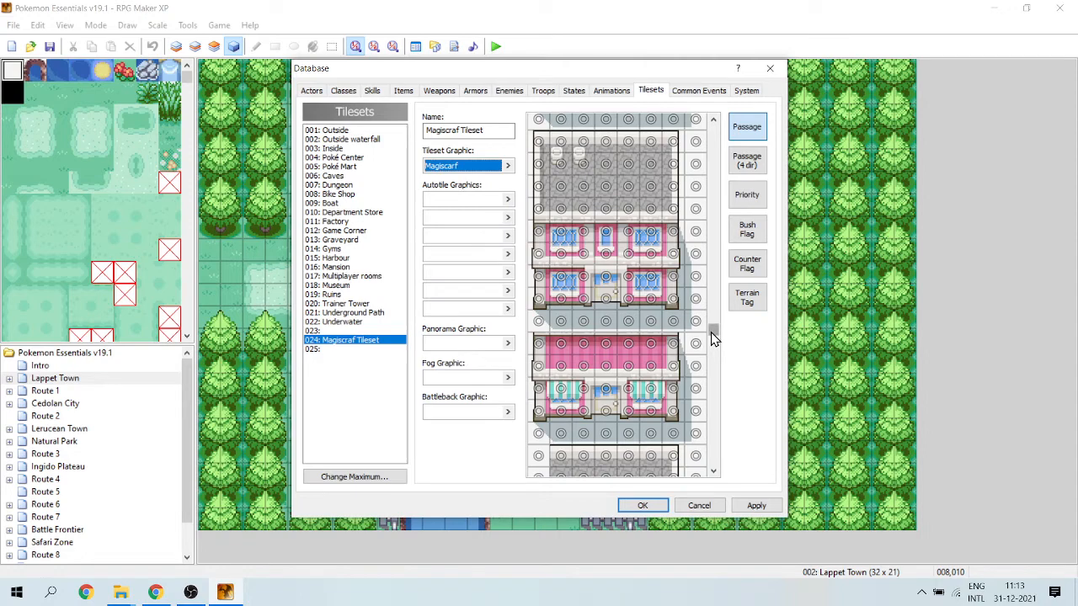
{"action": "left_click_drag", "start_coordinate": [711, 334], "coordinate": [722, 67]}
{"action": "left_click_drag", "start_coordinate": [711, 331], "coordinate": [725, 119]}
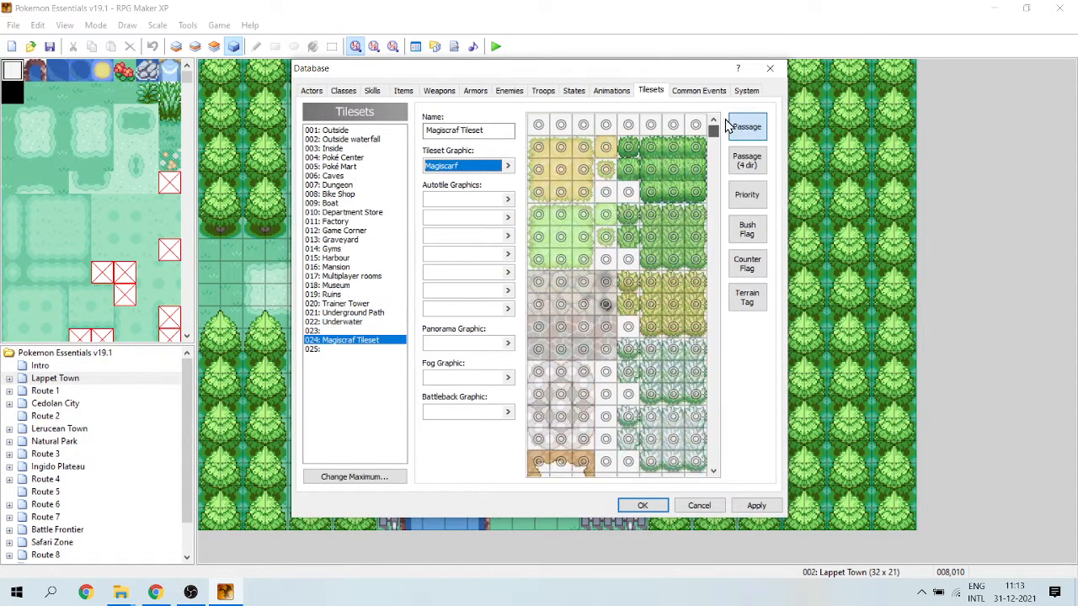
{"action": "left_click", "coordinate": [644, 505]}
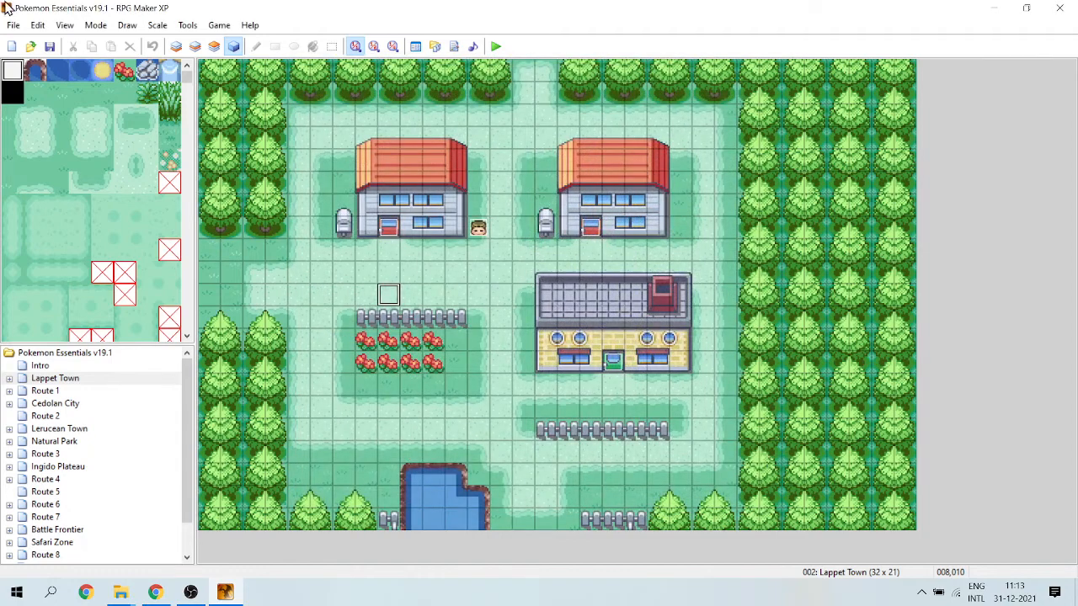
{"action": "left_click", "coordinate": [51, 47]}
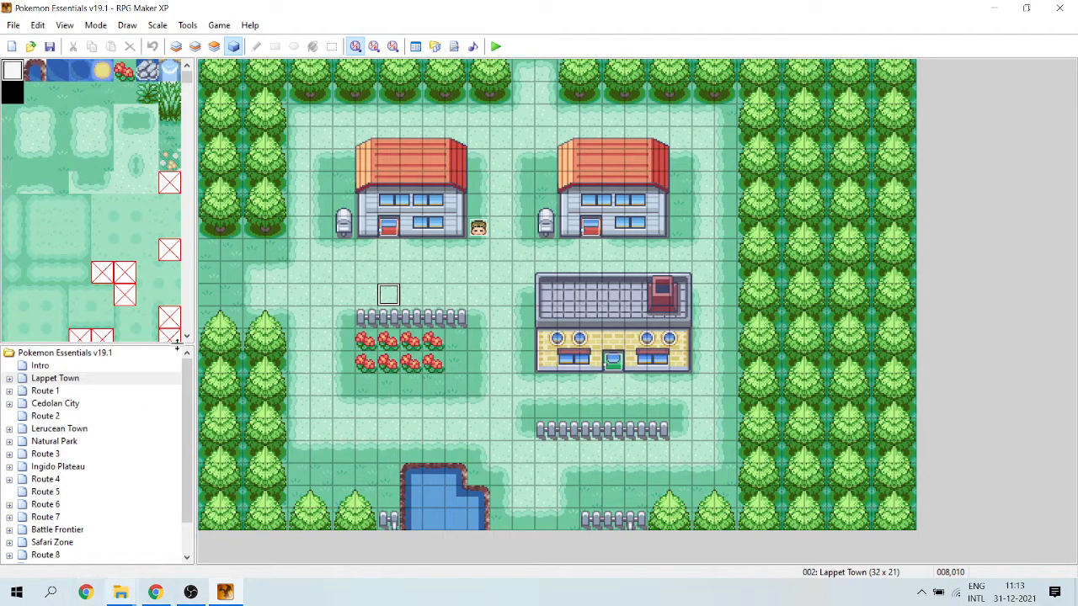
Enlarge the map list and delete every map except Intro, from Lappet Town through Tiall Region.
{"action": "left_click", "coordinate": [52, 354]}
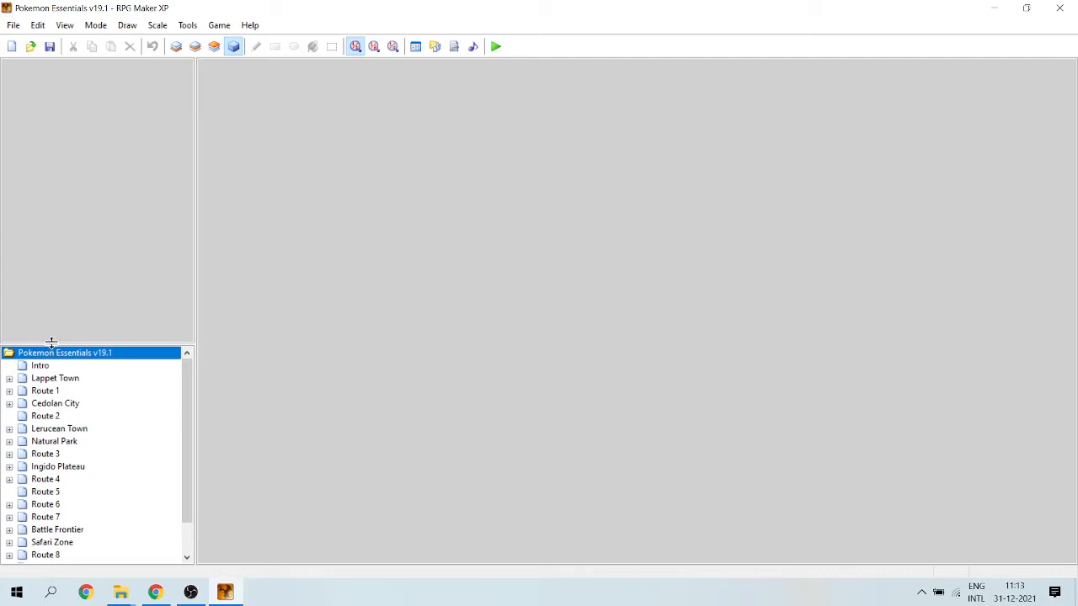
{"action": "left_click_drag", "start_coordinate": [51, 342], "coordinate": [32, 215]}
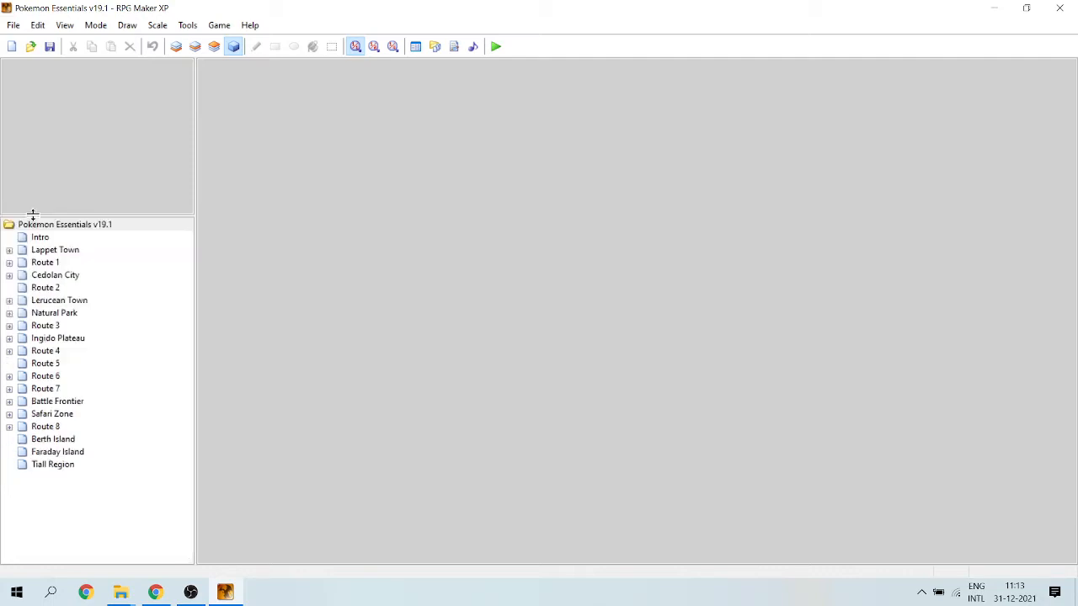
{"action": "left_click", "coordinate": [24, 253]}
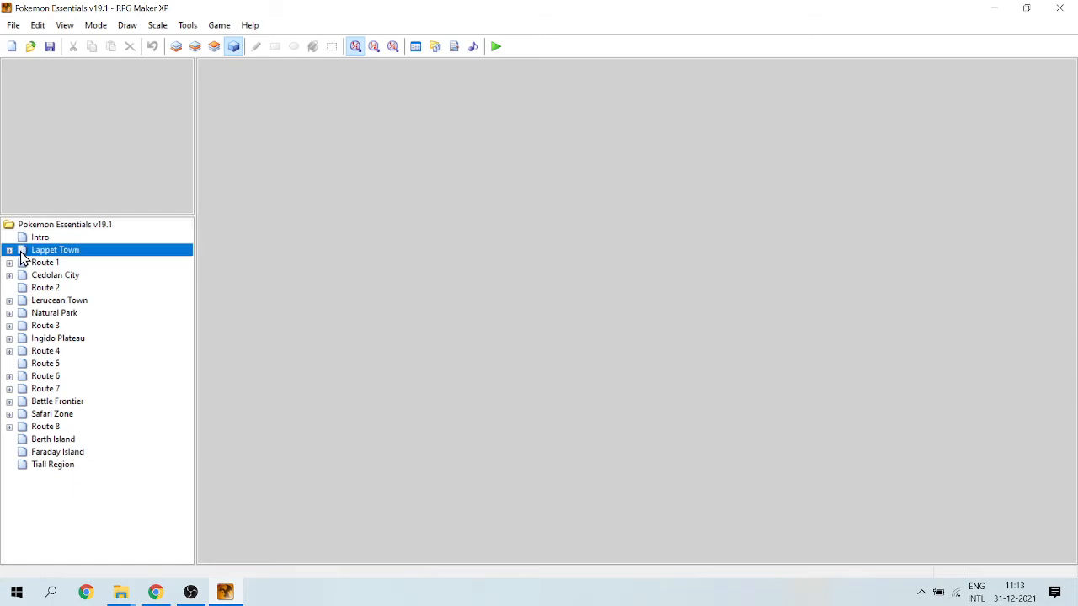
{"action": "key", "text": "Delete"}
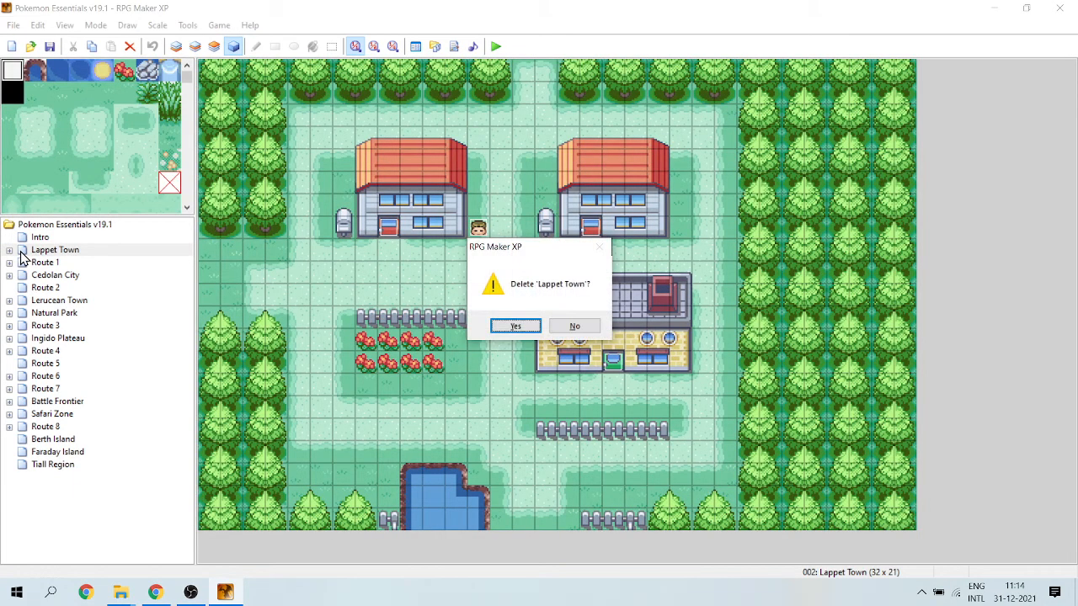
{"action": "key", "text": "Return"}
{"action": "key", "text": "Delete"}
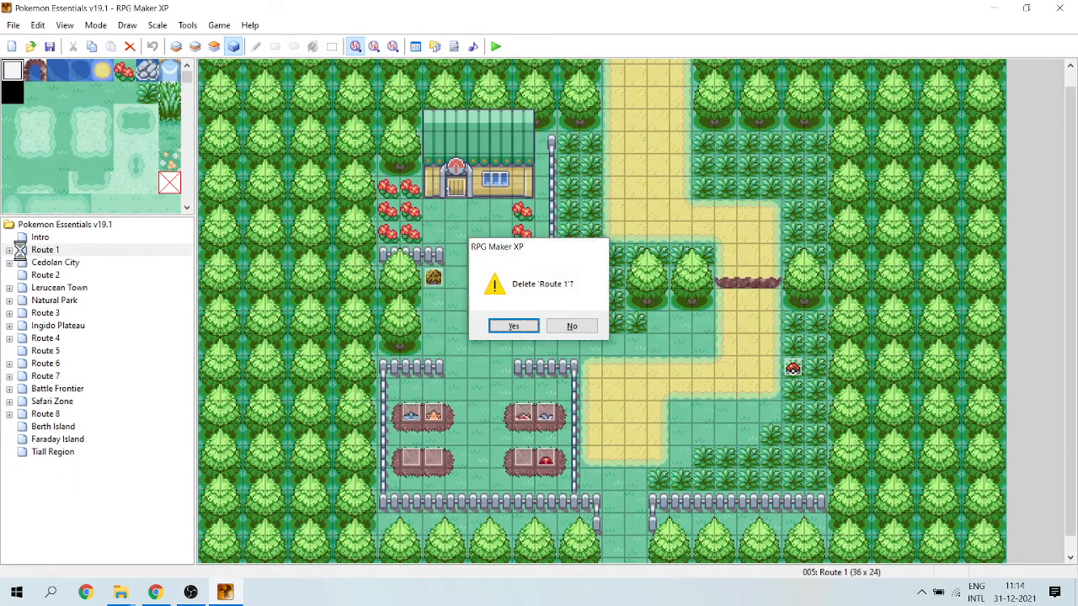
{"action": "key", "text": "Return"}
{"action": "key", "text": "Delete"}
{"action": "key", "text": "Return"}
{"action": "key", "text": "Delete"}
{"action": "key", "text": "Return"}
{"action": "key", "text": "Delete"}
{"action": "key", "text": "Return"}
{"action": "key", "text": "Delete"}
{"action": "key", "text": "Return"}
{"action": "key", "text": "Delete"}
{"action": "key", "text": "Return"}
{"action": "key", "text": "Delete"}
{"action": "key", "text": "Return"}
{"action": "key", "text": "Delete"}
{"action": "key", "text": "Return"}
{"action": "key", "text": "Delete"}
{"action": "key", "text": "Return"}
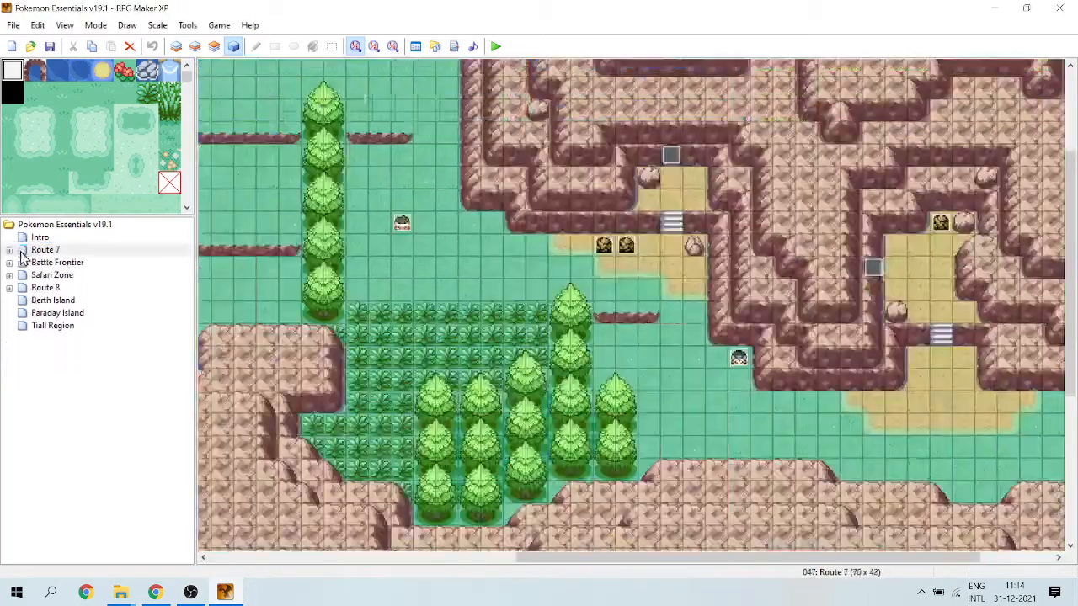
{"action": "key", "text": "Delete"}
{"action": "key", "text": "Return"}
{"action": "key", "text": "Delete"}
{"action": "key", "text": "Return"}
{"action": "key", "text": "Delete"}
{"action": "key", "text": "Return"}
{"action": "key", "text": "Delete"}
{"action": "key", "text": "Return"}
{"action": "key", "text": "Delete"}
{"action": "key", "text": "Return"}
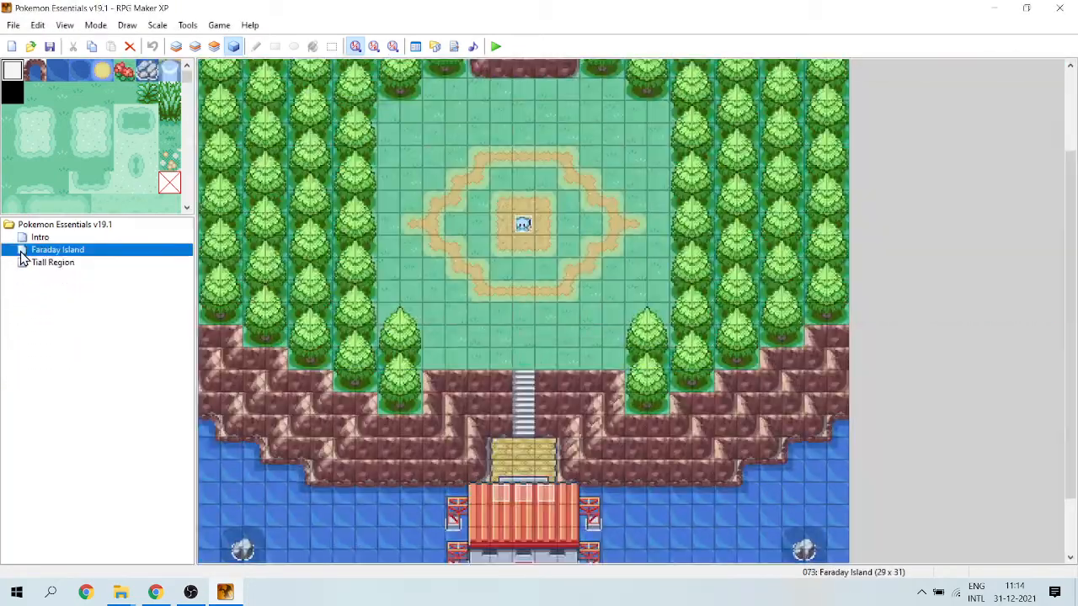
{"action": "key", "text": "Delete"}
{"action": "key", "text": "Return"}
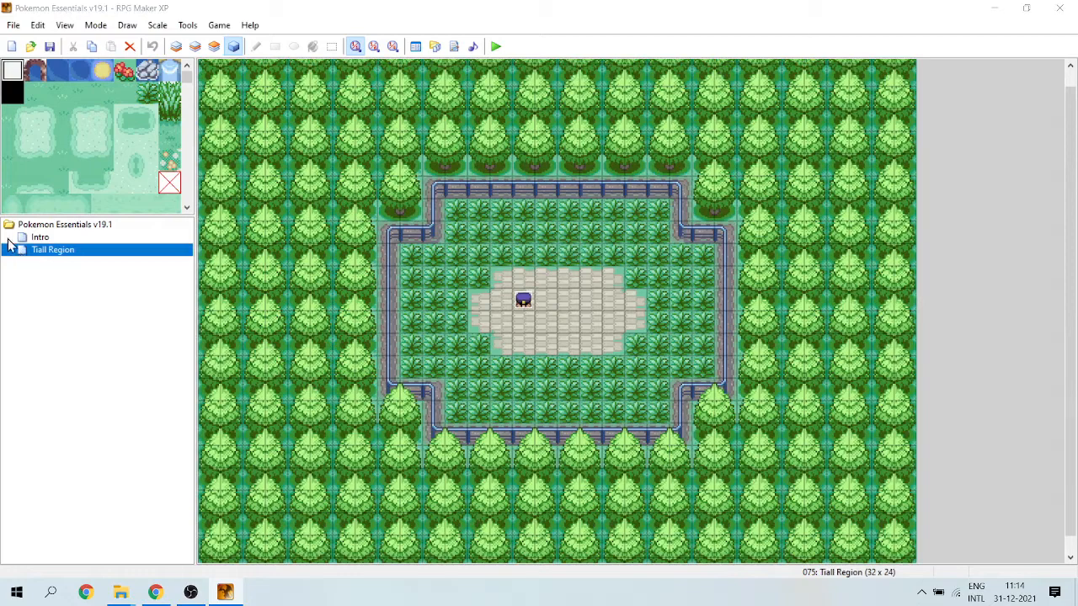
{"action": "key", "text": "Delete"}
{"action": "key", "text": "Return"}
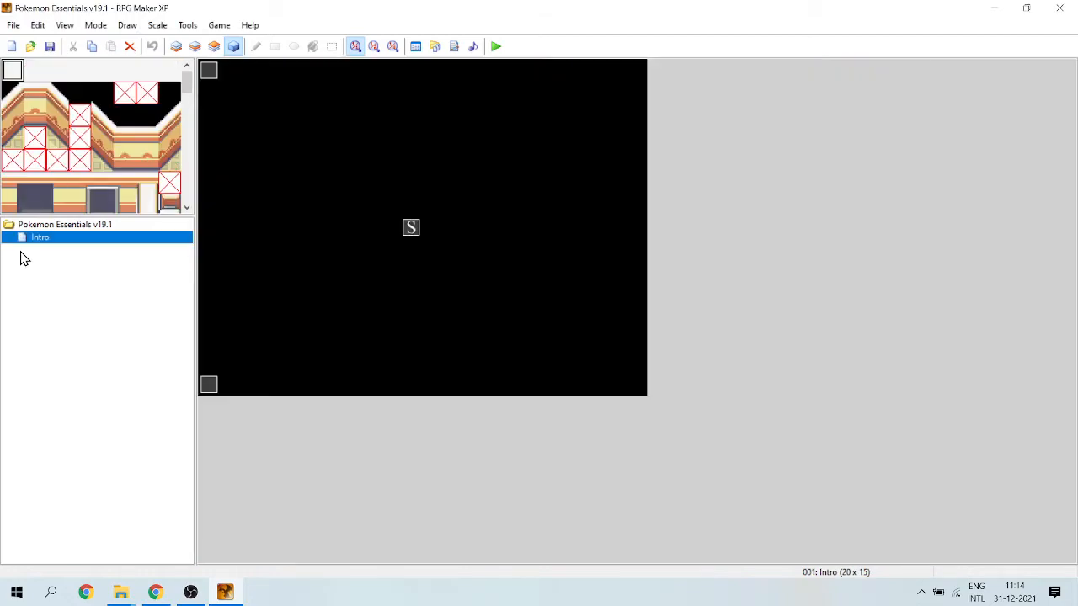
Enlarge the tile palette above the map list while the Intro map is open.
{"action": "left_click", "coordinate": [318, 200]}
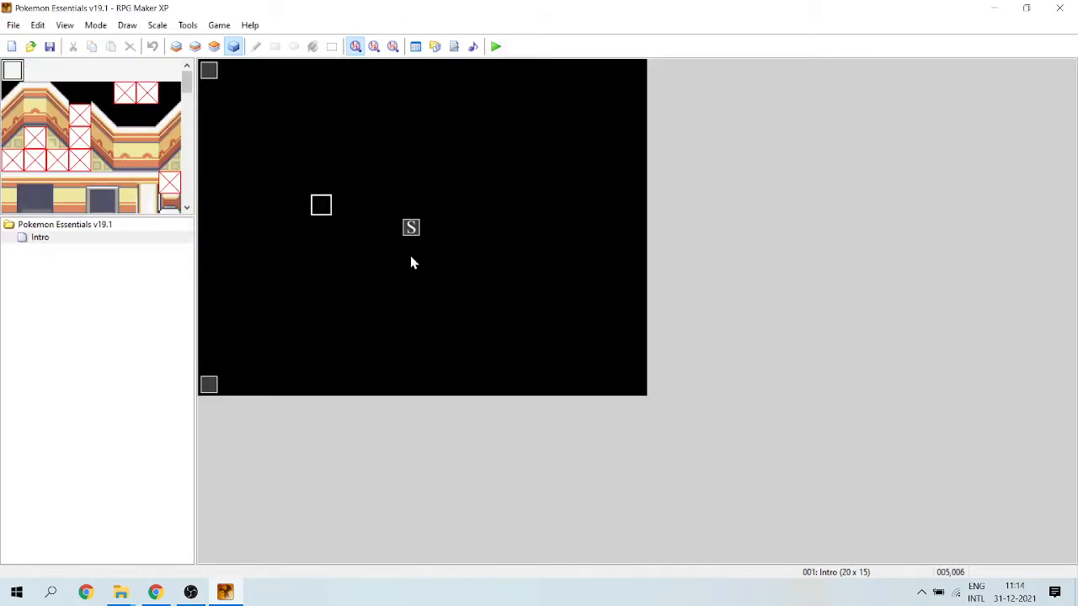
{"action": "left_click", "coordinate": [305, 135]}
{"action": "left_click_drag", "start_coordinate": [120, 216], "coordinate": [123, 251]}
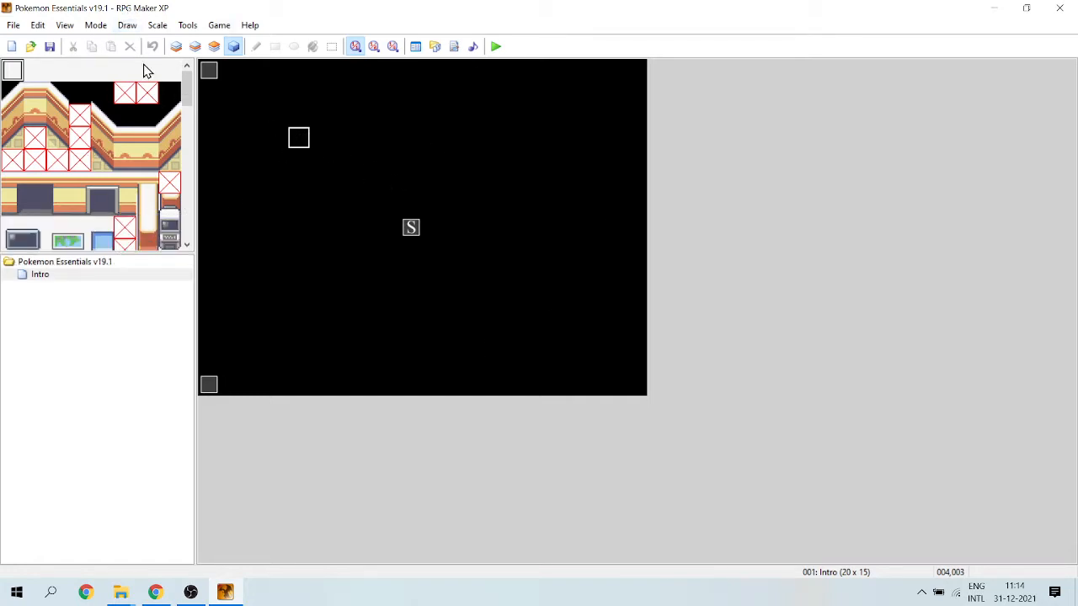
{"action": "left_click", "coordinate": [52, 263]}
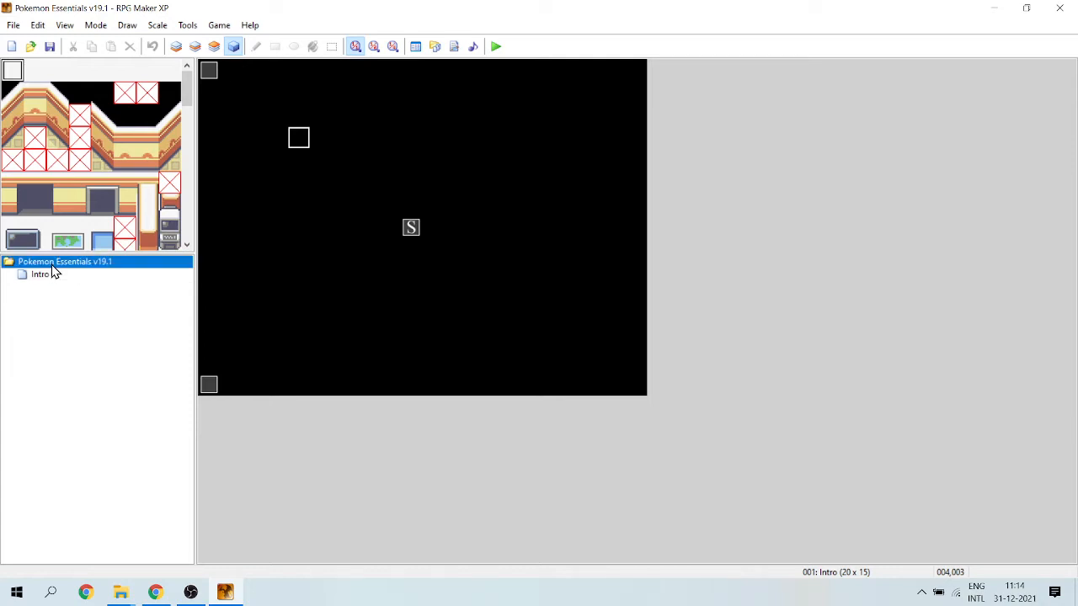
Create a new map under Intro named "Friday Island" with tileset 024: Magiscraf Tileset, width 60 and height 60.
{"action": "right_click", "coordinate": [53, 275]}
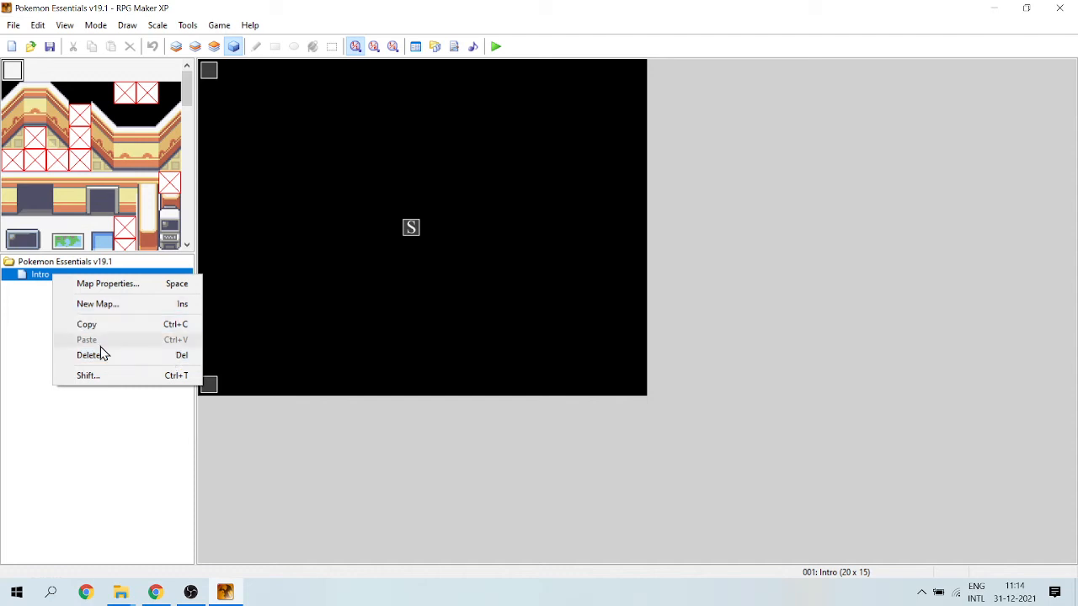
{"action": "left_click", "coordinate": [90, 304]}
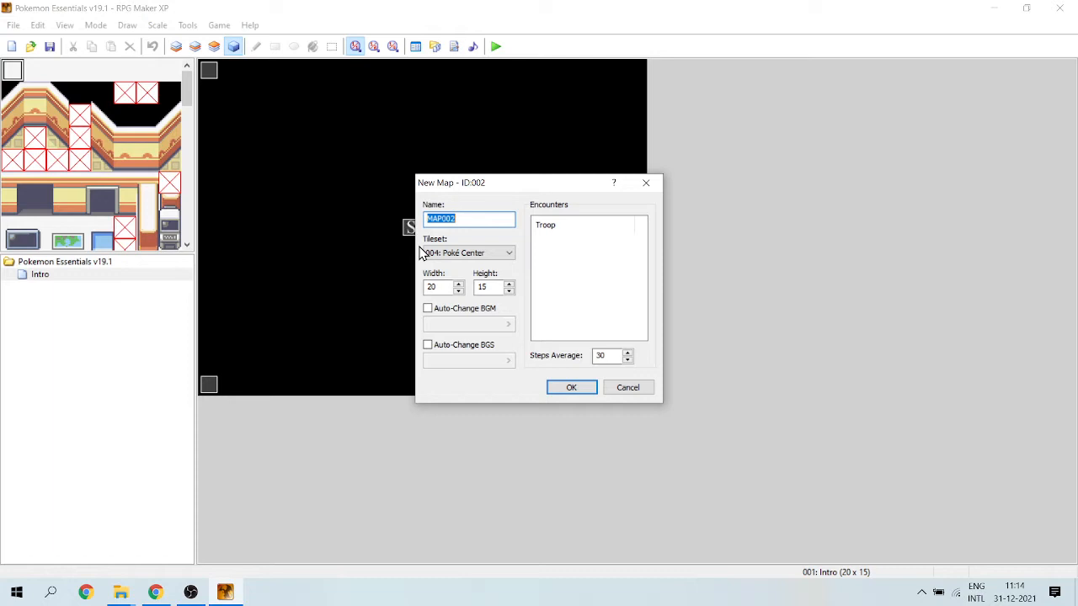
{"action": "key", "text": "BackSpace"}
{"action": "type", "text": "Friday Island"}
{"action": "left_click", "coordinate": [481, 253]}
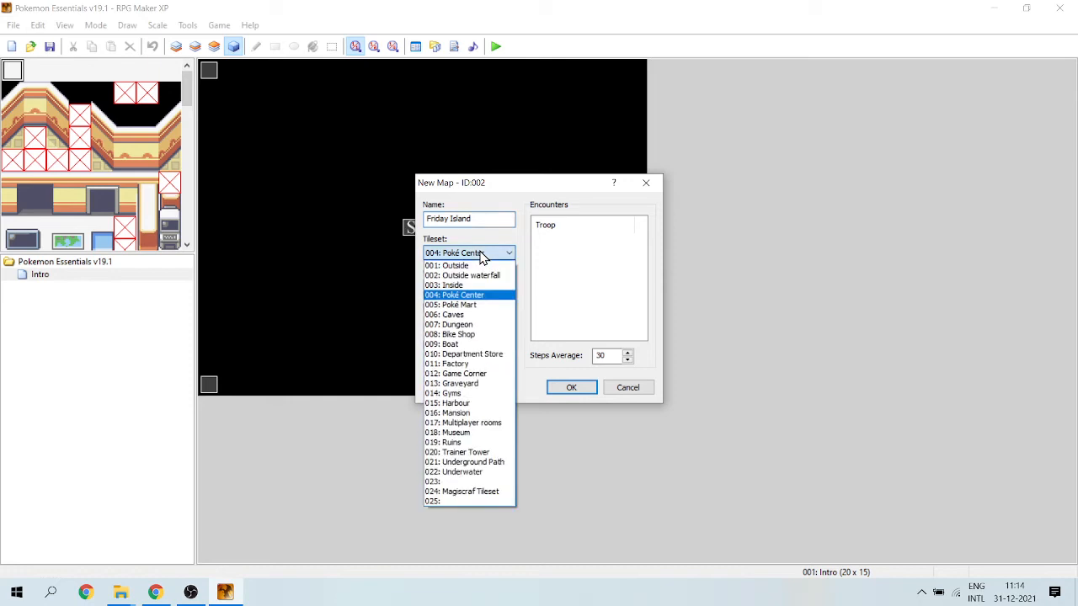
{"action": "left_click", "coordinate": [477, 491]}
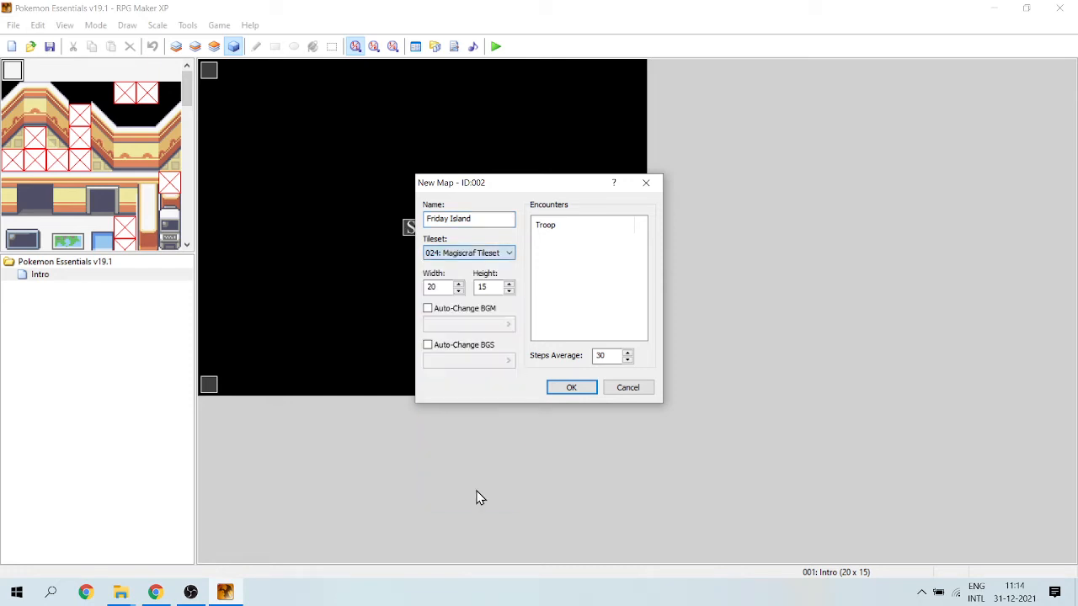
{"action": "left_click", "coordinate": [476, 492]}
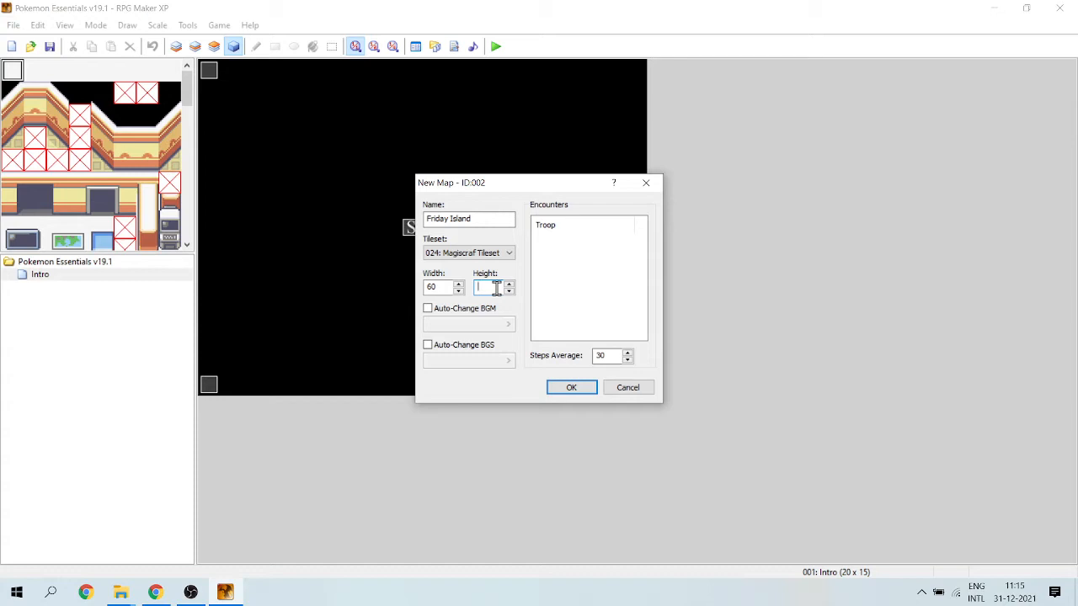
{"action": "type", "text": "60"}
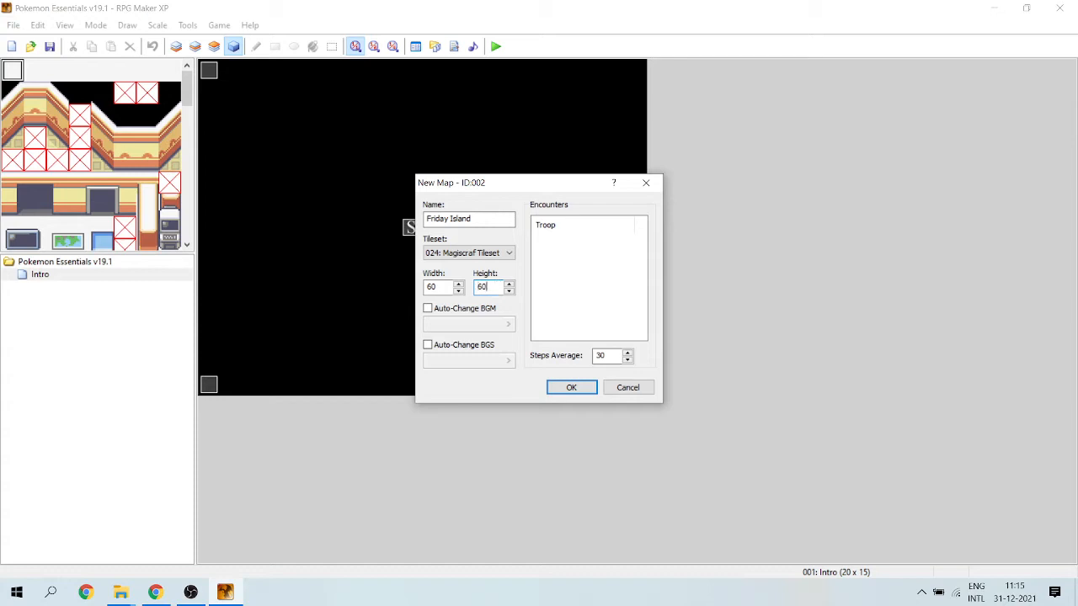
{"action": "left_click", "coordinate": [571, 389]}
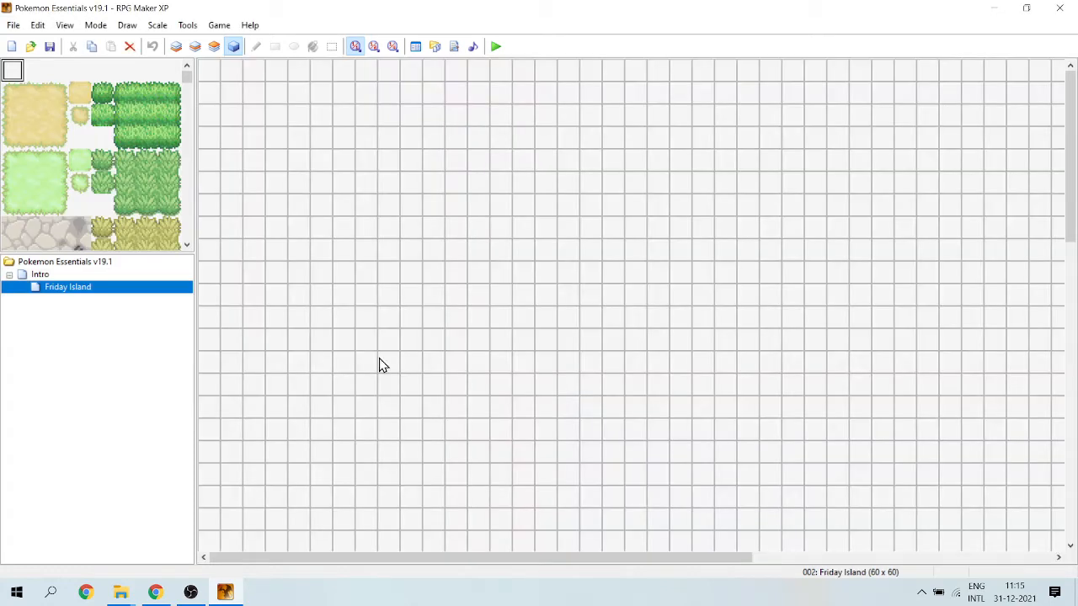
Try the available display scales on the Friday Island map and leave it at the smallest one showing the whole grid.
{"action": "left_click", "coordinate": [391, 48]}
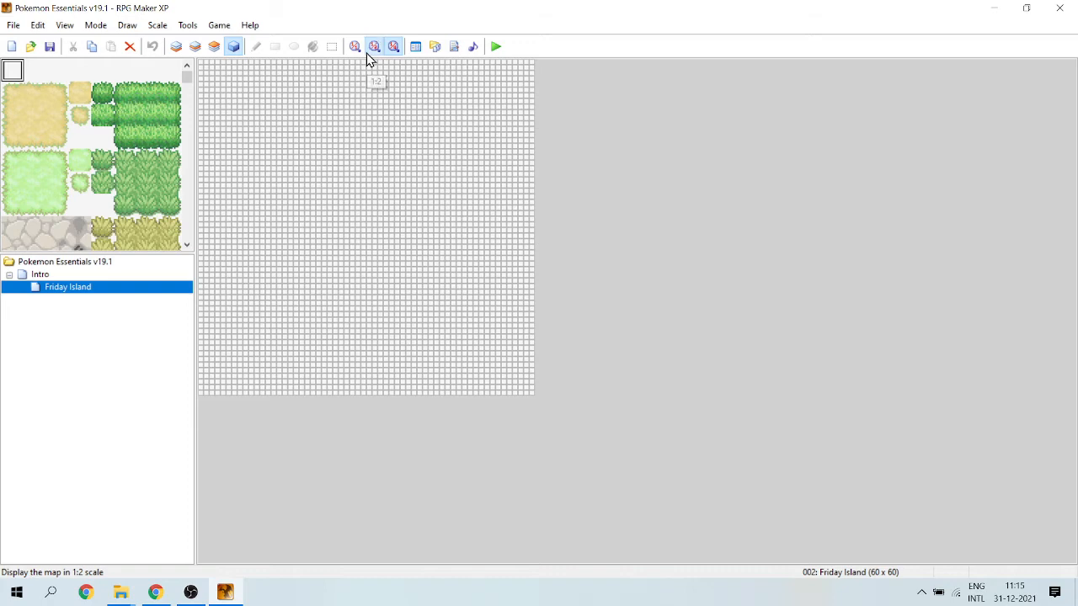
{"action": "left_click", "coordinate": [370, 49]}
{"action": "left_click", "coordinate": [355, 45]}
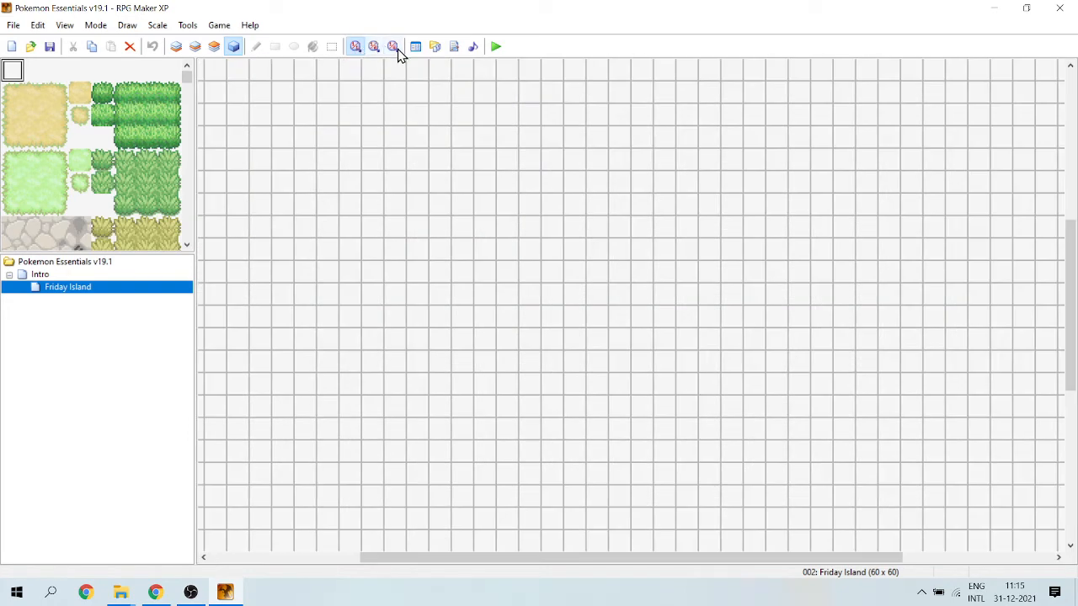
{"action": "left_click", "coordinate": [393, 47]}
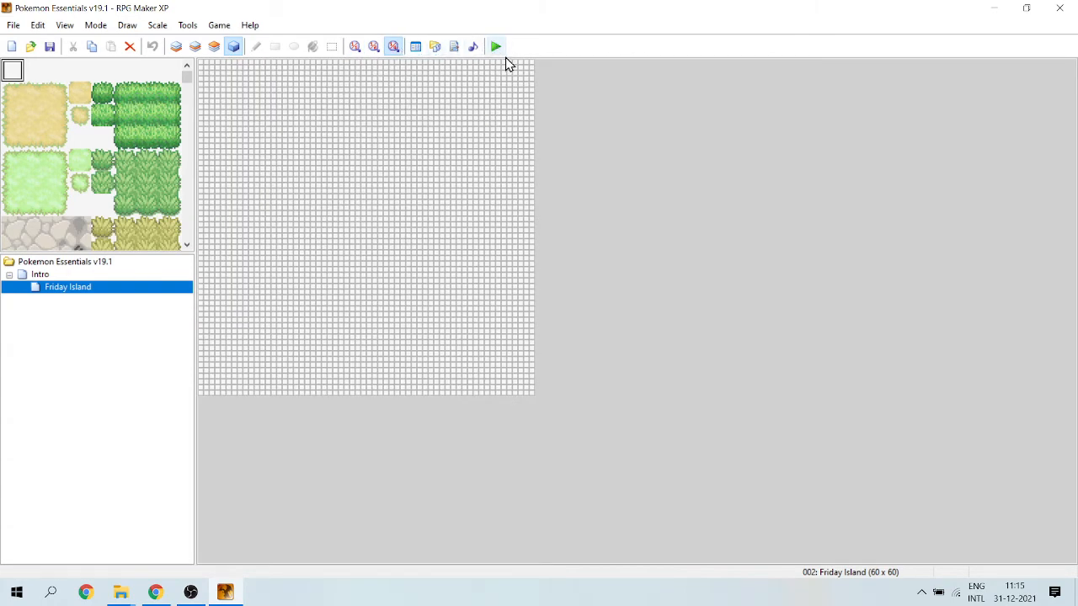
{"action": "left_click", "coordinate": [36, 263]}
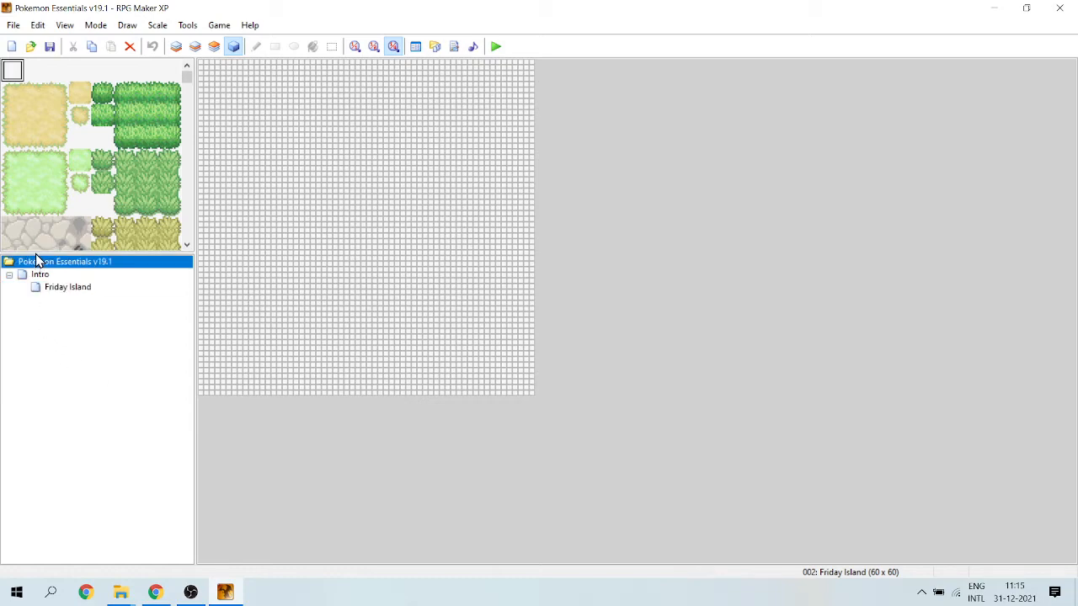
Open the Friday Island map and enlarge the tile palette above the map list.
{"action": "left_click", "coordinate": [46, 289]}
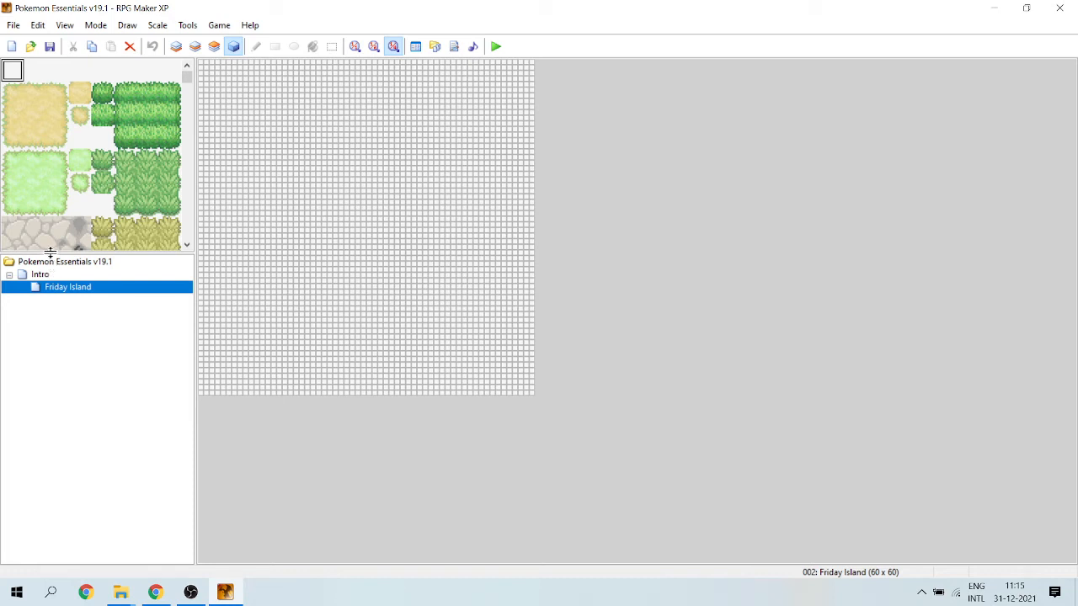
{"action": "left_click_drag", "start_coordinate": [48, 251], "coordinate": [52, 394]}
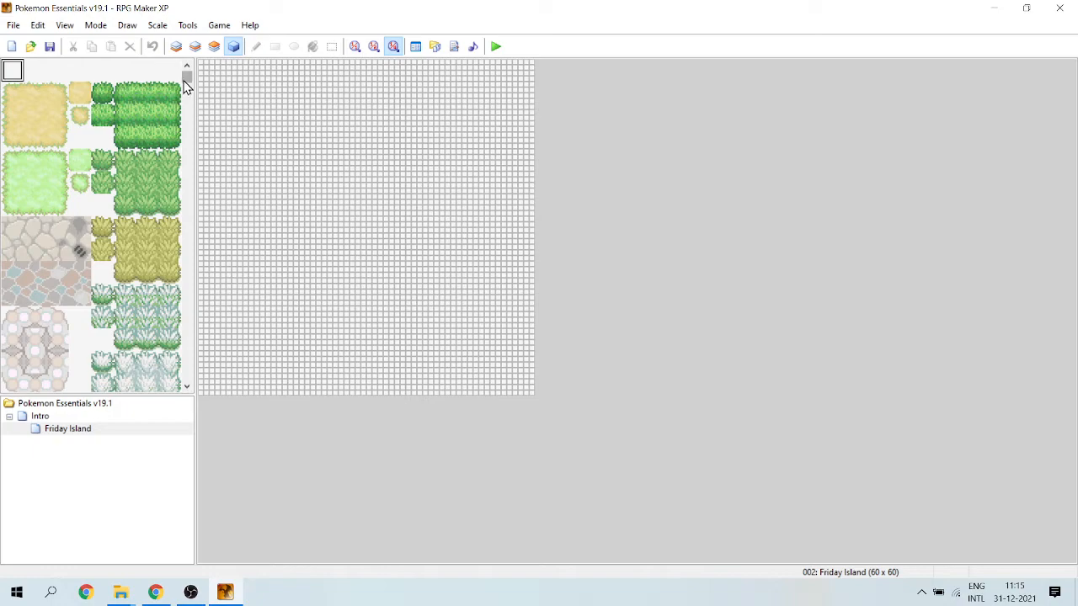
{"action": "mouse_move", "coordinate": [187, 80]}
{"action": "left_mouse_down"}
{"action": "mouse_move", "coordinate": [188, 186]}
{"action": "mouse_move", "coordinate": [185, 68]}
{"action": "left_mouse_up"}
Draw an irregular closed island outline on layer 1 with the Pencil, using the plain grass tile from the brown cliff set.
{"action": "left_click_drag", "start_coordinate": [187, 74], "coordinate": [191, 88]}
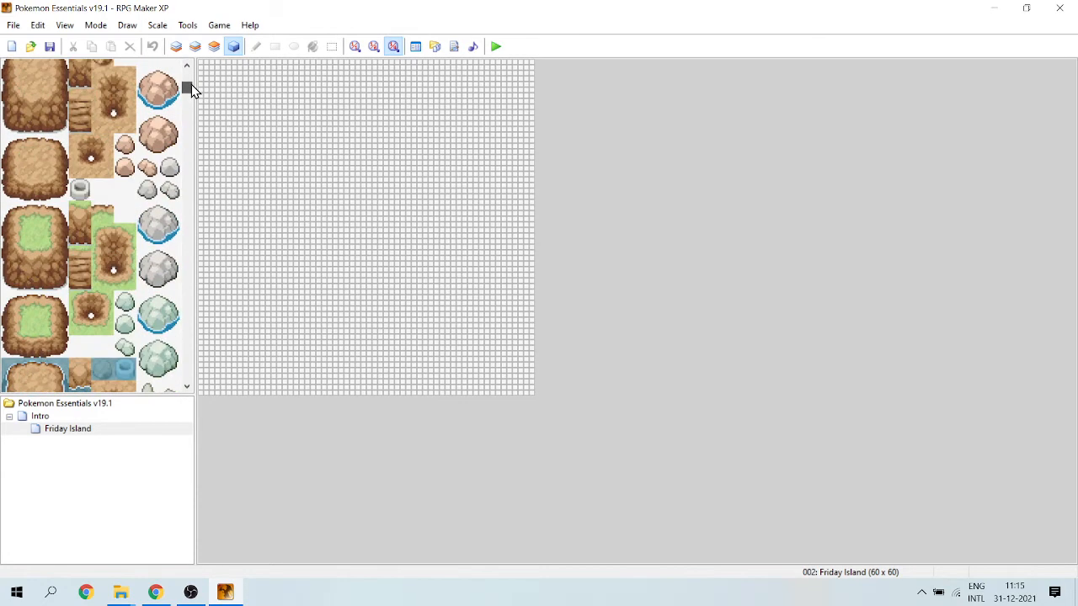
{"action": "left_click", "coordinate": [35, 234]}
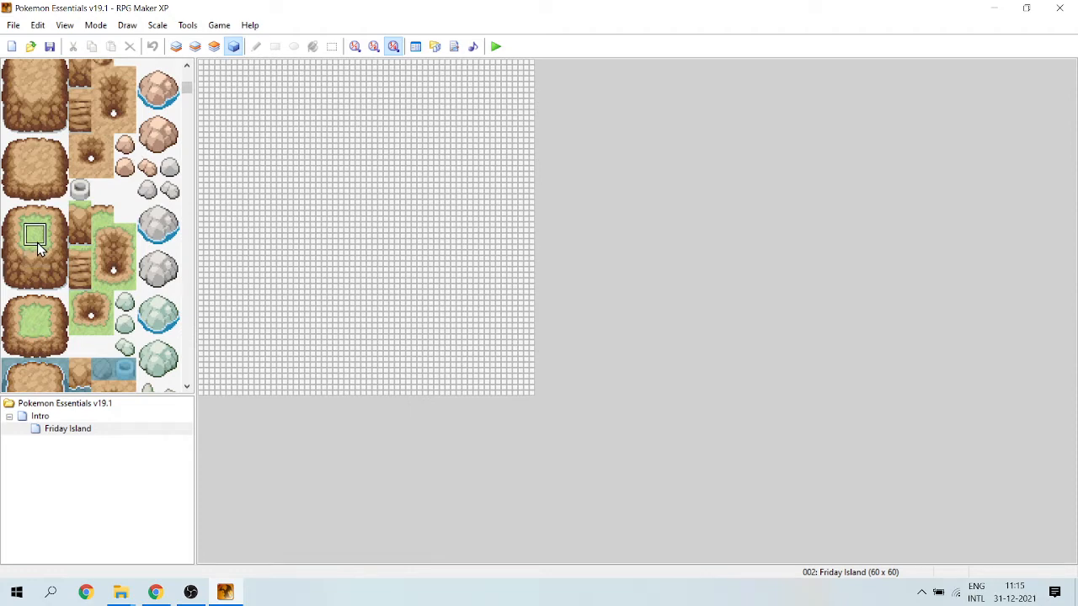
{"action": "left_click", "coordinate": [202, 46]}
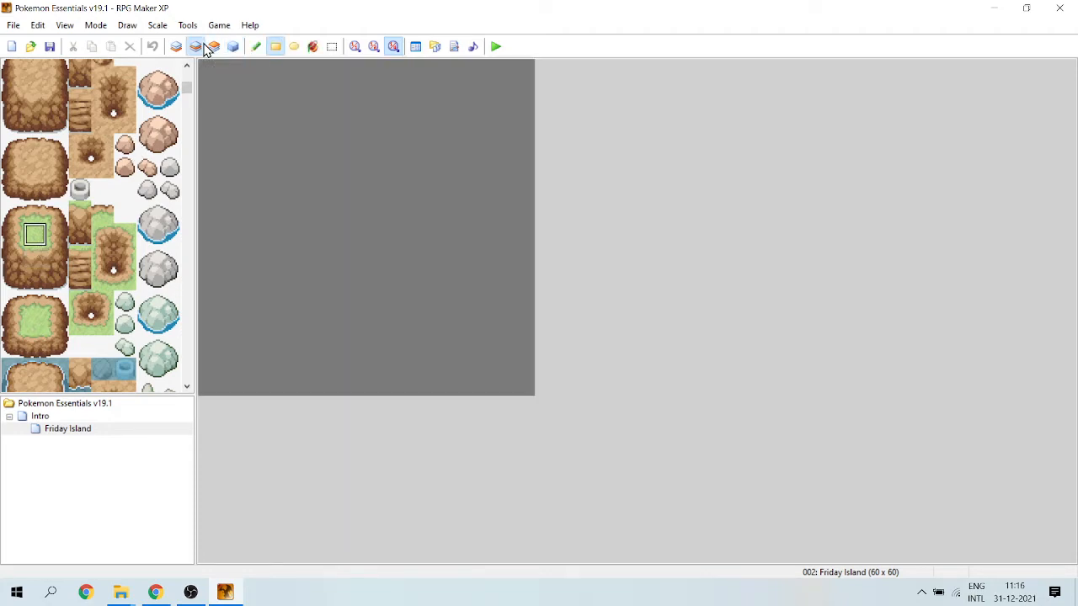
{"action": "left_click", "coordinate": [257, 47]}
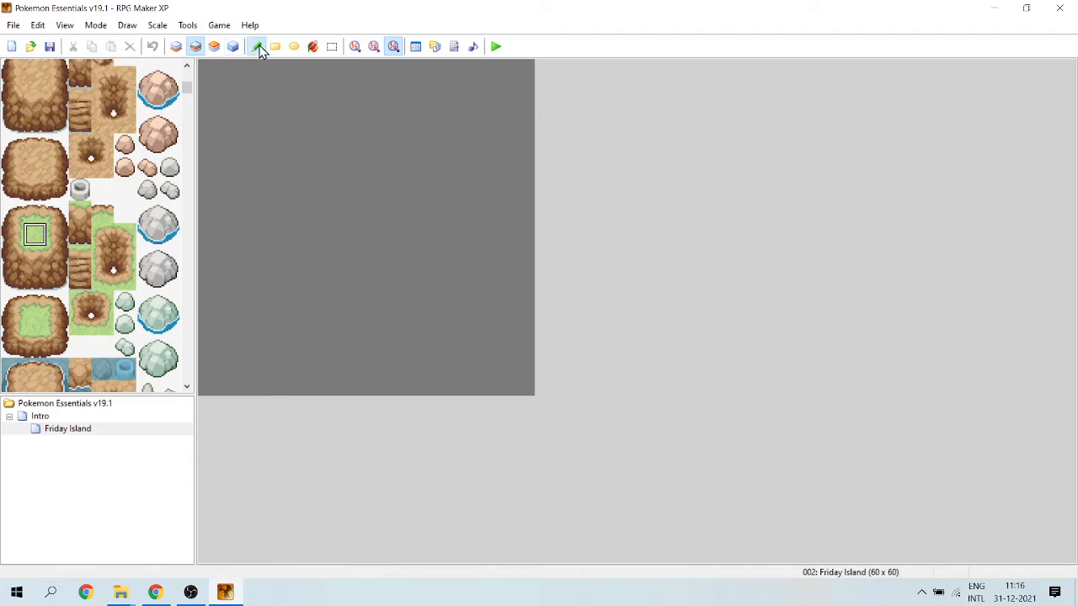
{"action": "left_click", "coordinate": [178, 47]}
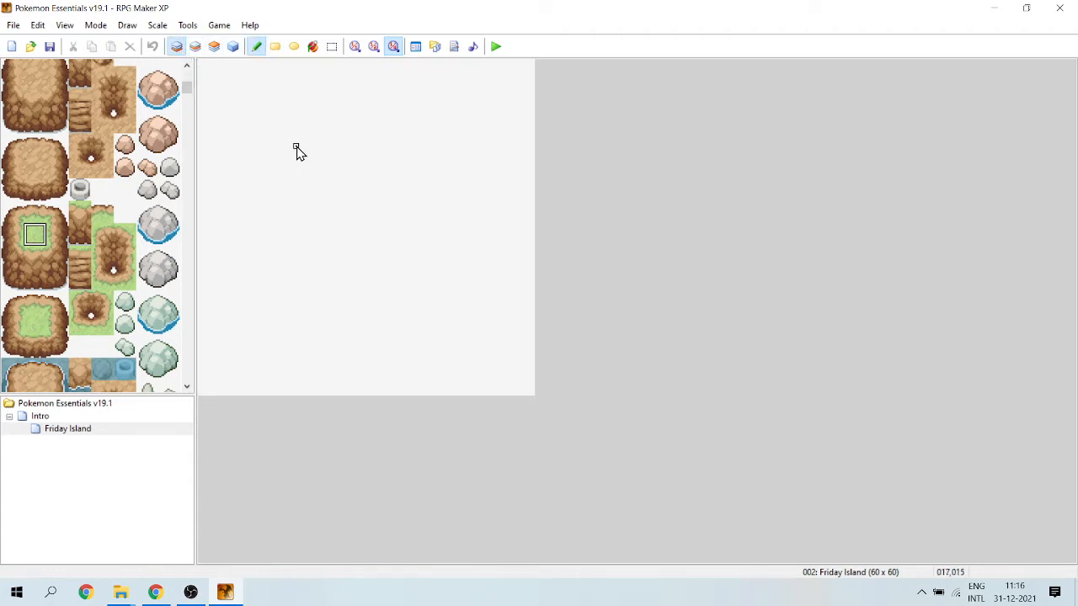
{"action": "mouse_move", "coordinate": [293, 145]}
{"action": "left_mouse_down"}
{"action": "mouse_move", "coordinate": [378, 137]}
{"action": "mouse_move", "coordinate": [451, 247]}
{"action": "mouse_move", "coordinate": [300, 304]}
{"action": "mouse_move", "coordinate": [261, 160]}
{"action": "mouse_move", "coordinate": [371, 126]}
{"action": "mouse_move", "coordinate": [398, 160]}
{"action": "left_mouse_up"}
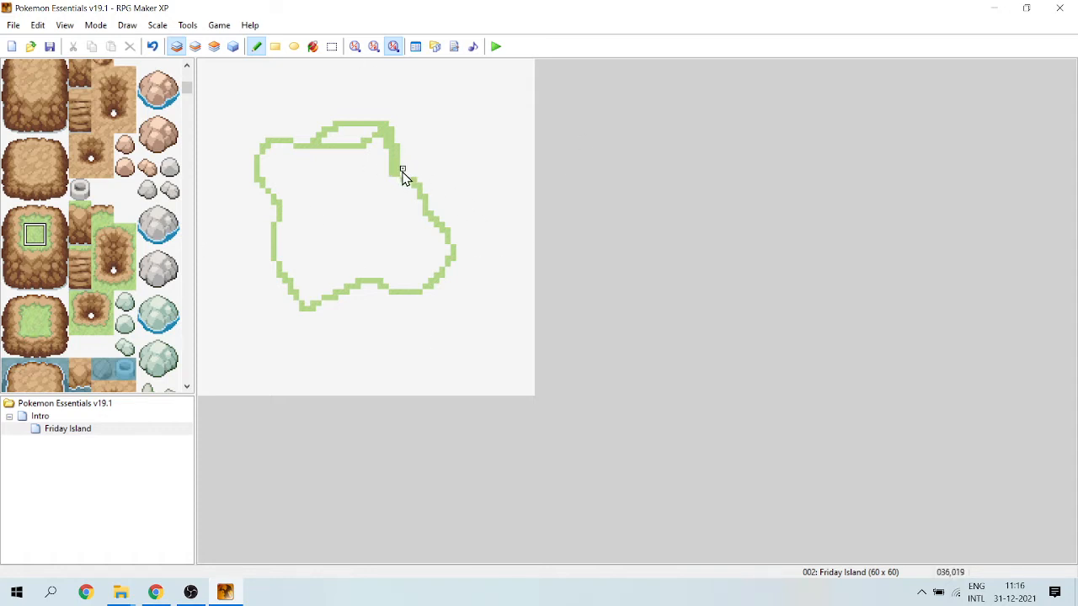
Display the Friday Island map in 1:1 scale.
{"action": "left_click", "coordinate": [374, 47]}
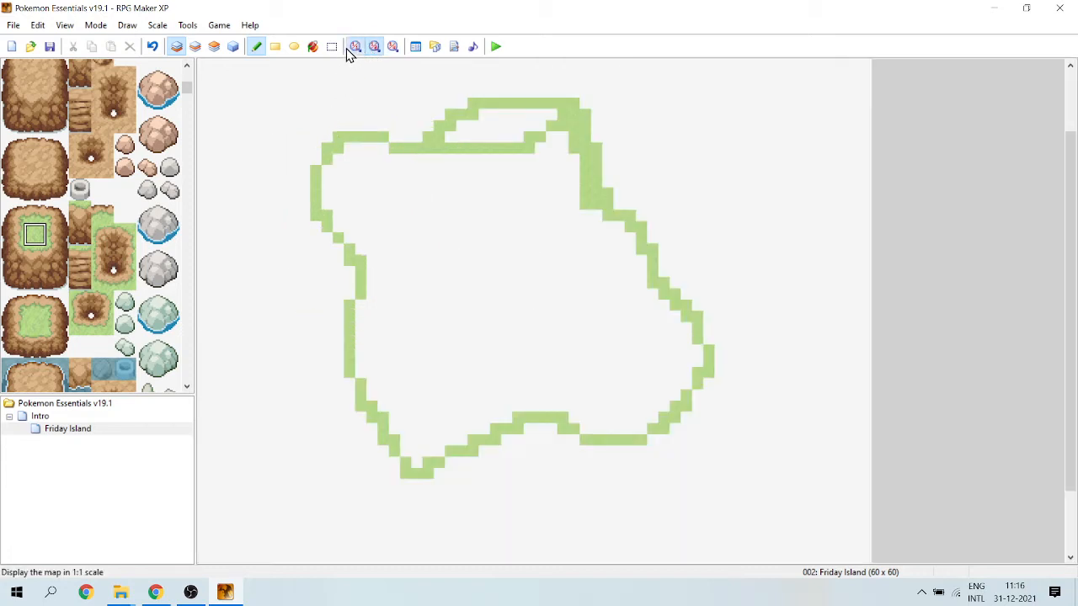
{"action": "left_click", "coordinate": [348, 49]}
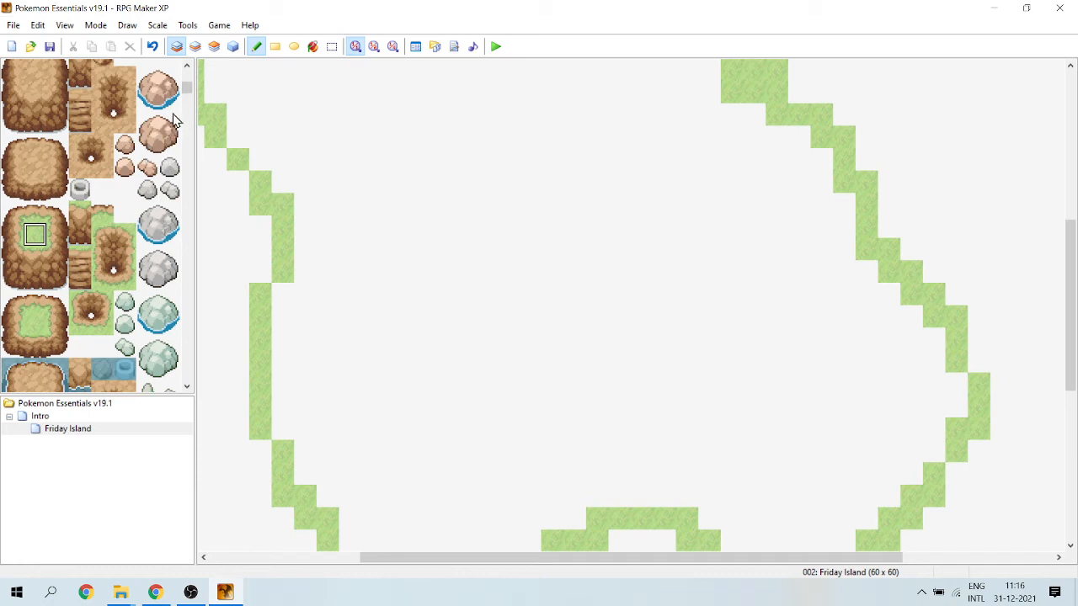
{"action": "left_click_drag", "start_coordinate": [190, 88], "coordinate": [191, 100]}
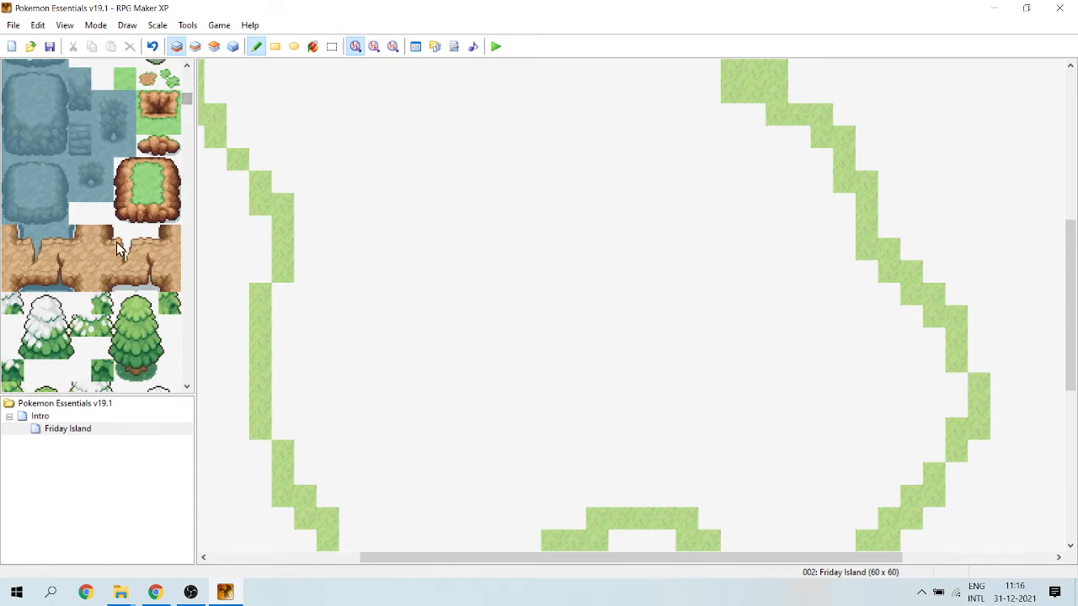
{"action": "left_click", "coordinate": [144, 211]}
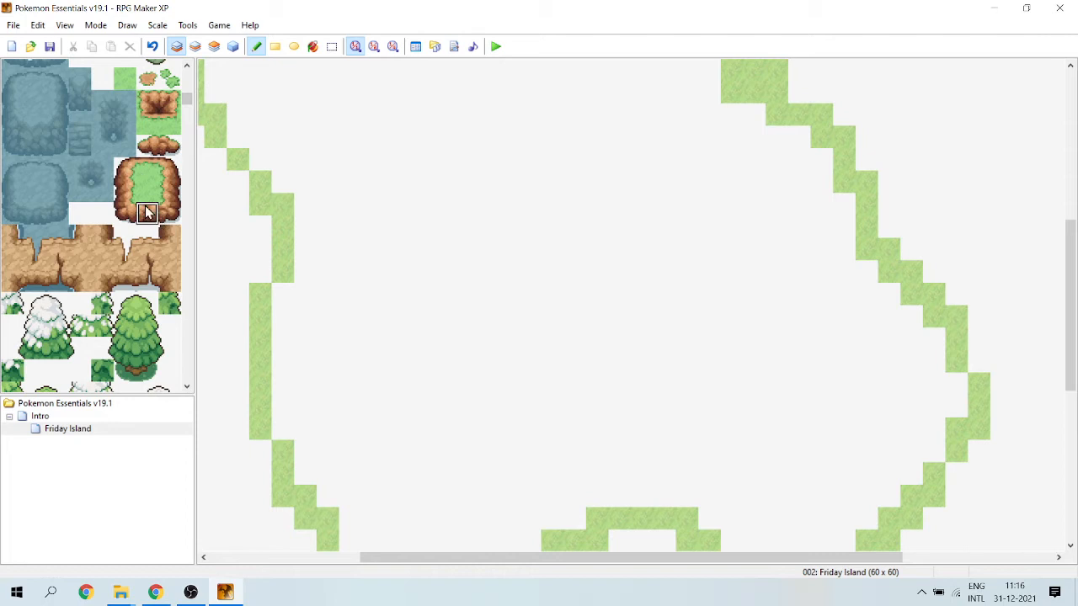
{"action": "left_click", "coordinate": [259, 228]}
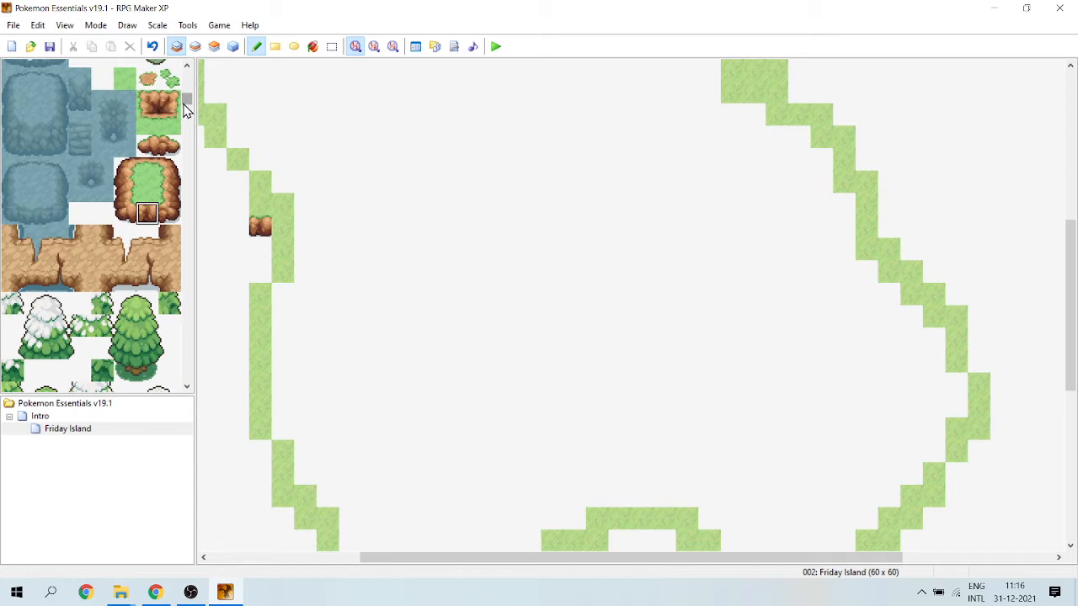
Place the bottom-edge tile of the low grass-topped brown cliff at 013,026, beside the island's west outline.
{"action": "mouse_move", "coordinate": [185, 105]}
{"action": "left_mouse_down"}
{"action": "mouse_move", "coordinate": [179, 83]}
{"action": "mouse_move", "coordinate": [178, 100]}
{"action": "left_mouse_up"}
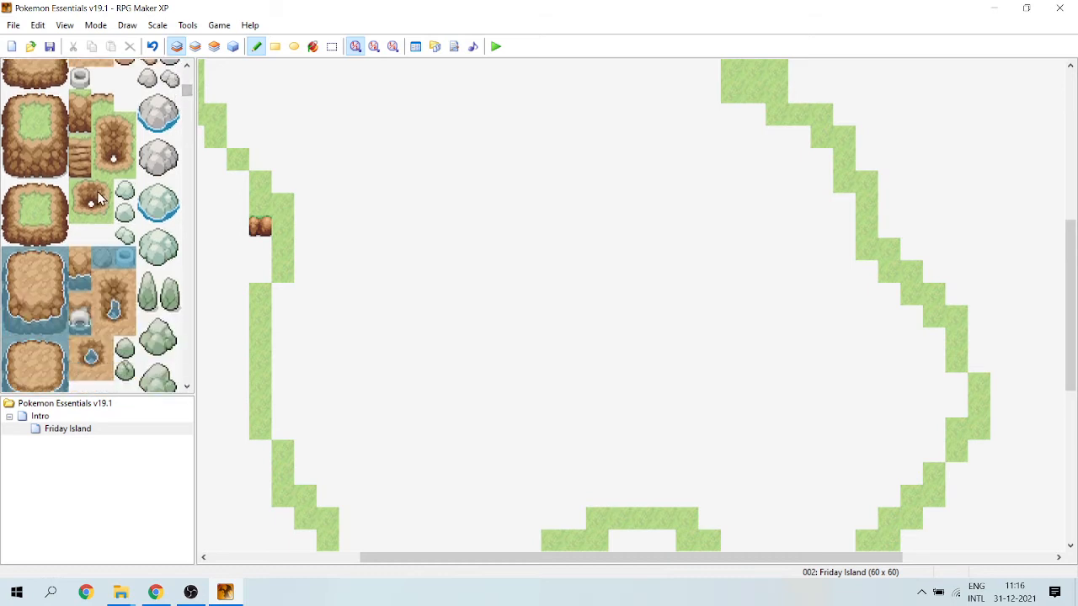
{"action": "left_click", "coordinate": [34, 235]}
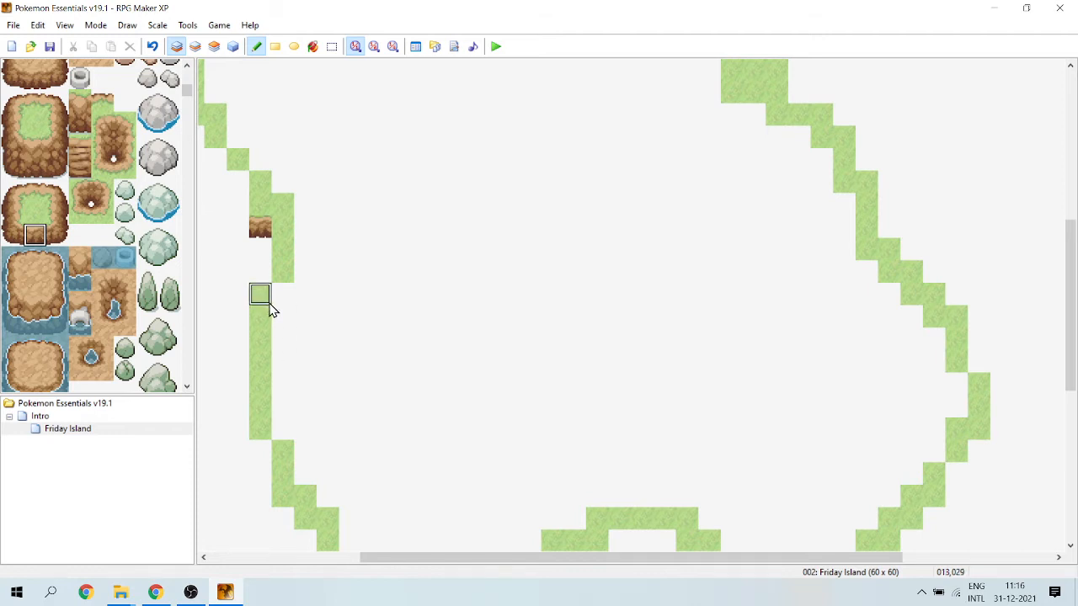
Mark the border tiles of the low grass-topped brown cliff as impassable in the Passage settings of tileset 024: Magiscraf Tileset.
{"action": "left_click", "coordinate": [415, 53]}
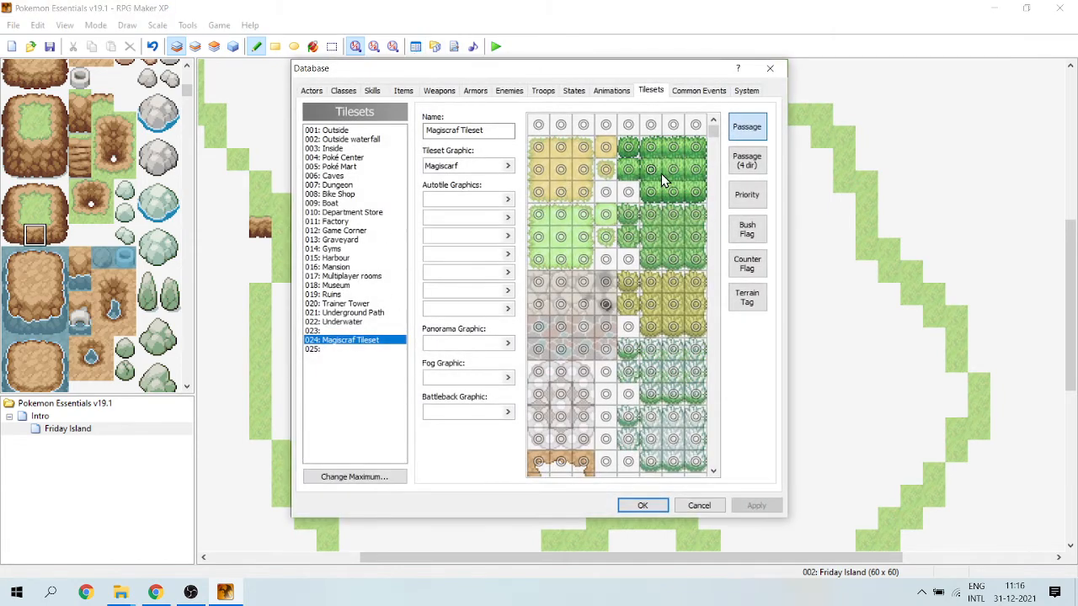
{"action": "left_click_drag", "start_coordinate": [714, 139], "coordinate": [714, 149]}
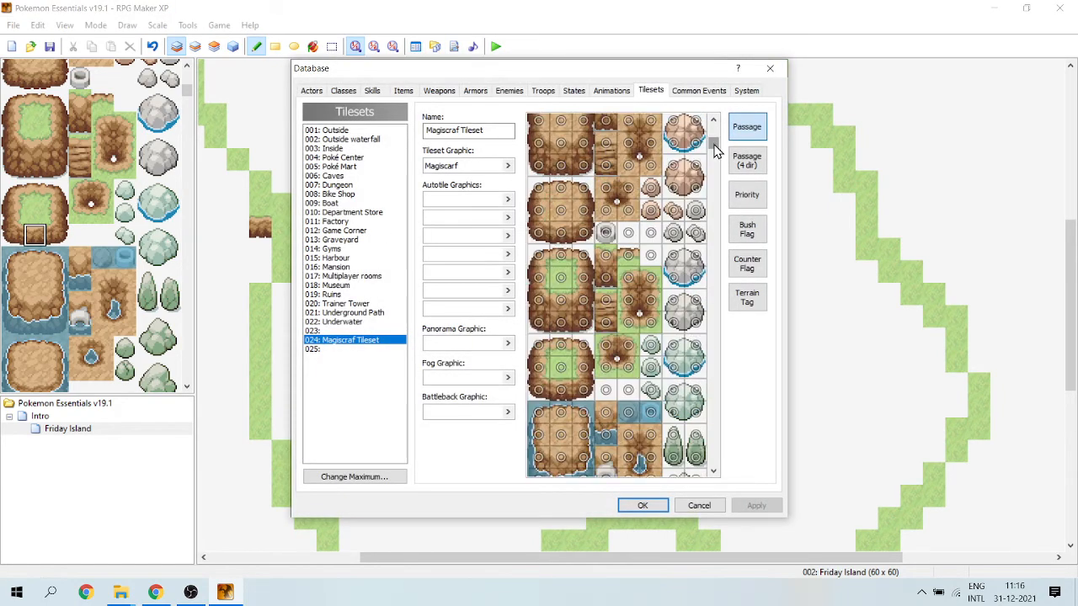
{"action": "left_click", "coordinate": [538, 344]}
{"action": "left_click", "coordinate": [539, 367]}
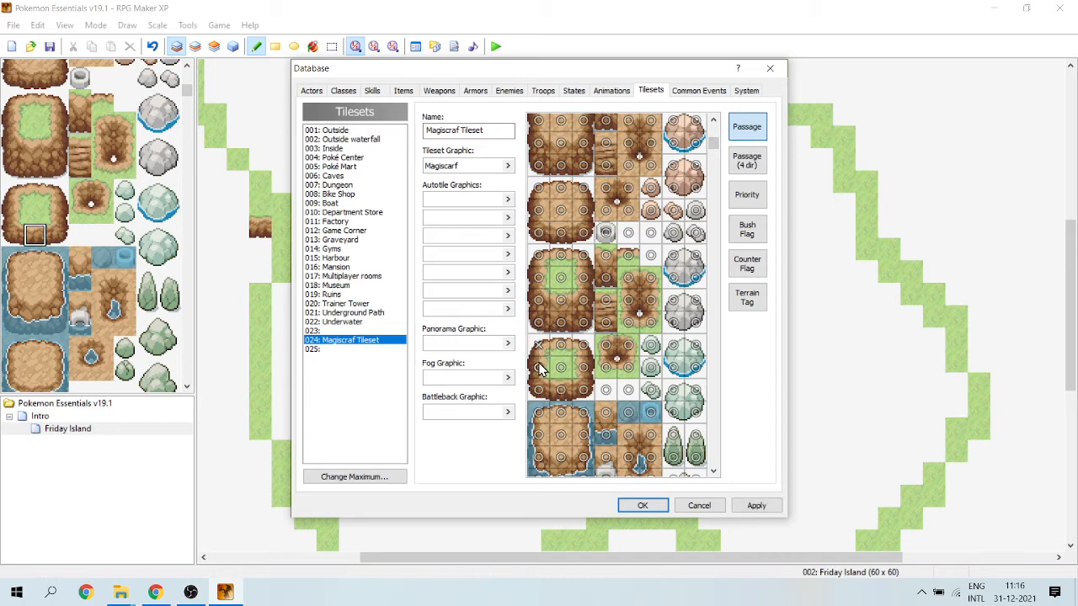
{"action": "left_click", "coordinate": [539, 390]}
{"action": "left_click", "coordinate": [561, 391]}
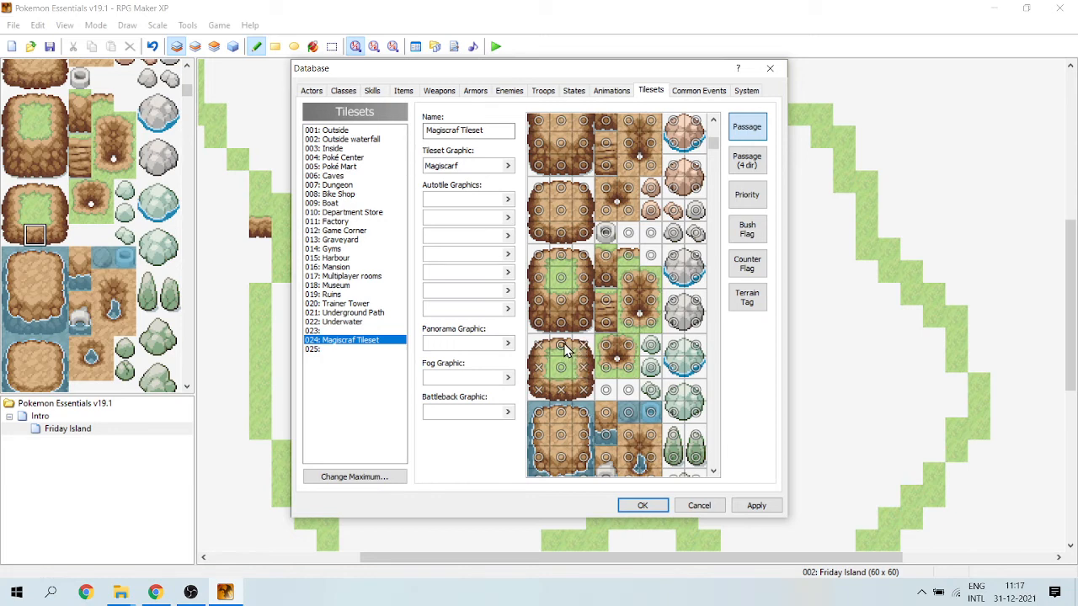
Check the four-direction passage view, mark the four adjoining inner-corner cliff tiles as impassable, and save the database changes.
{"action": "left_click", "coordinate": [736, 173]}
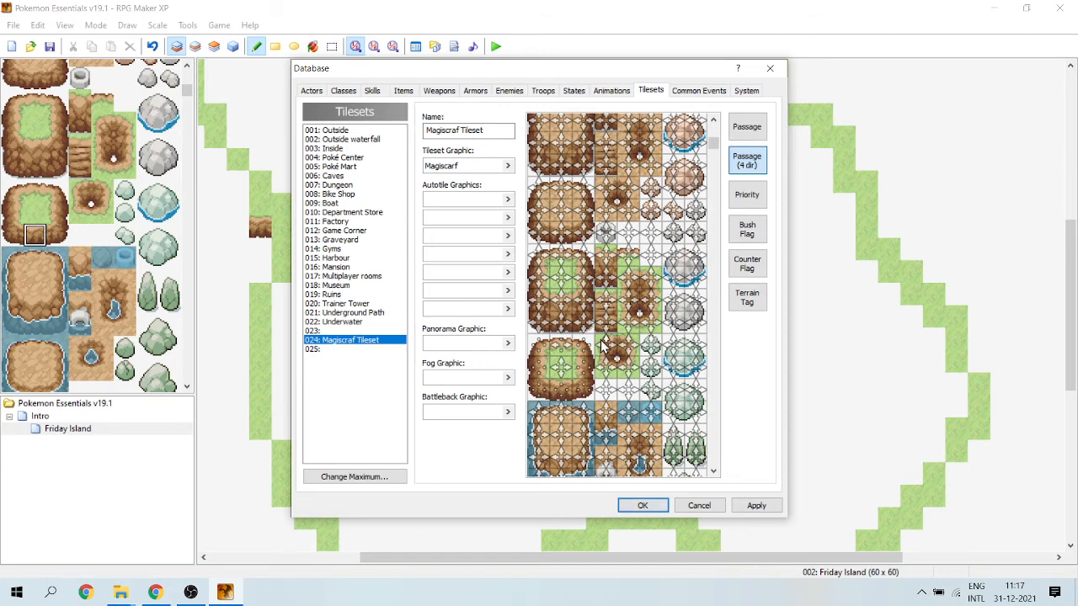
{"action": "left_click", "coordinate": [747, 127]}
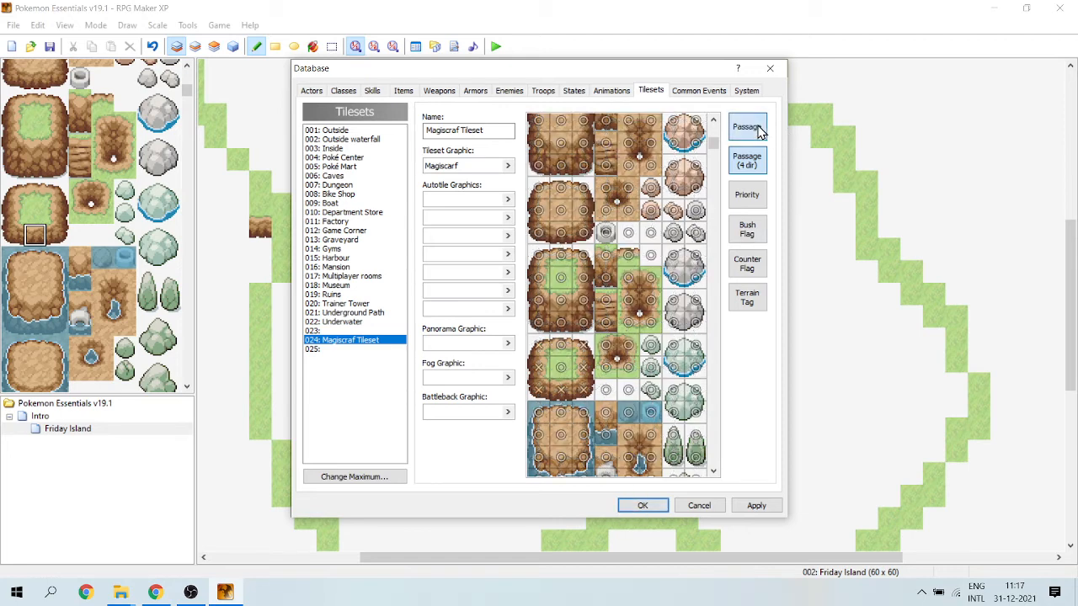
{"action": "left_click", "coordinate": [606, 346]}
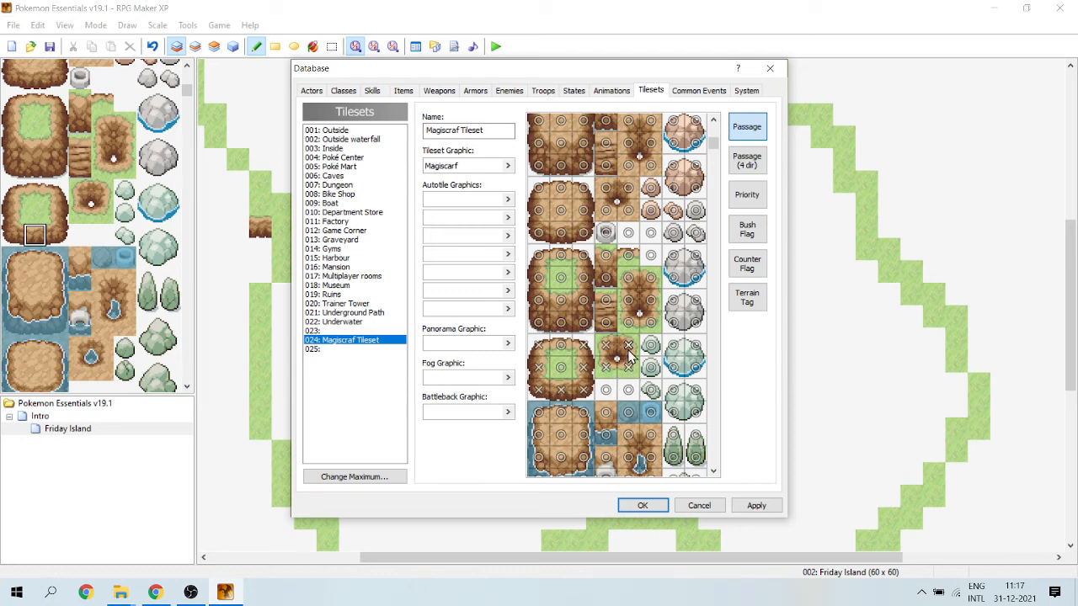
{"action": "left_click", "coordinate": [643, 505]}
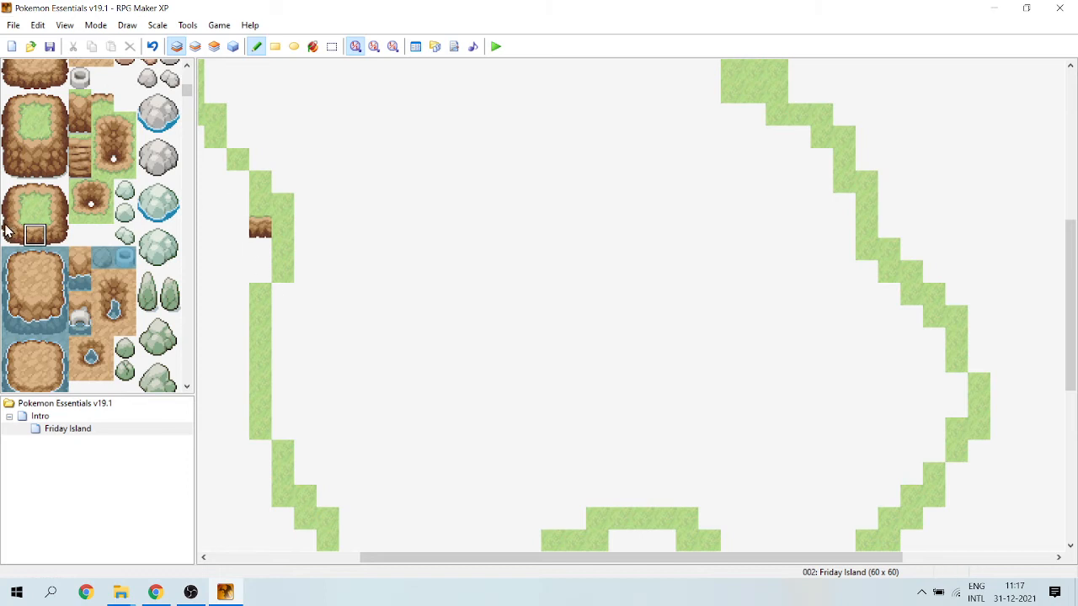
Add the cliff's left edge and bottom-left corner at 012,025 and its inner corner at 012,024 on the west outline.
{"action": "left_click_drag", "start_coordinate": [5, 223], "coordinate": [5, 235]}
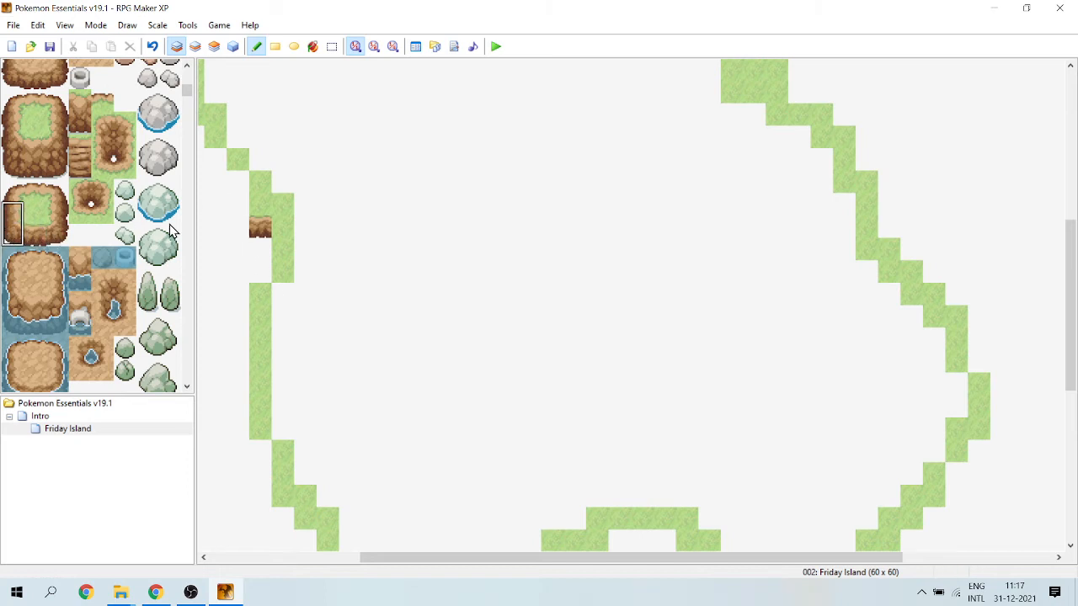
{"action": "left_click", "coordinate": [238, 205]}
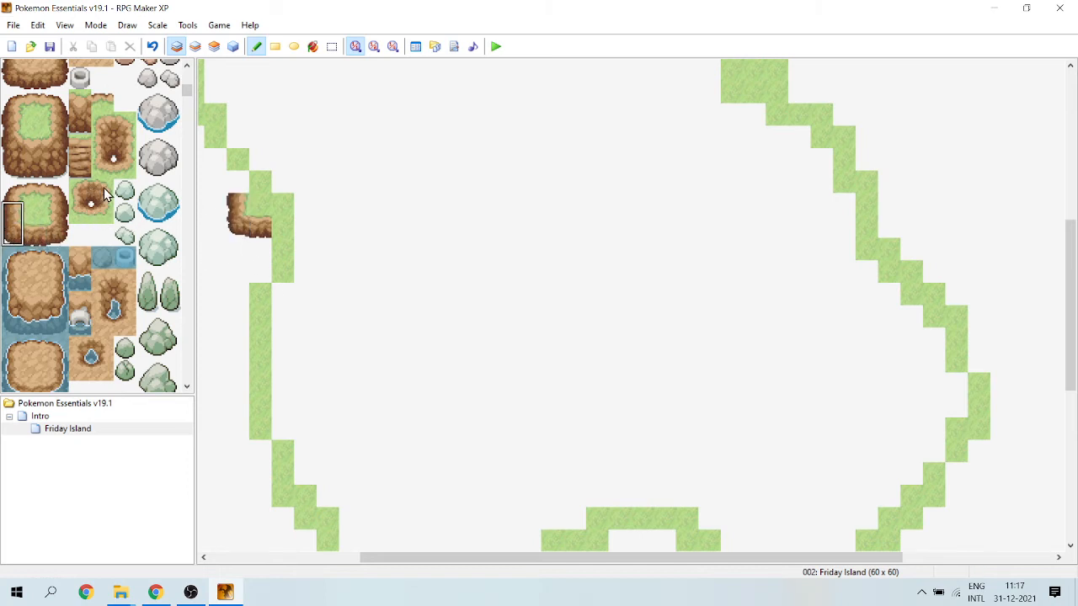
{"action": "left_click", "coordinate": [104, 194]}
{"action": "left_click", "coordinate": [238, 183]}
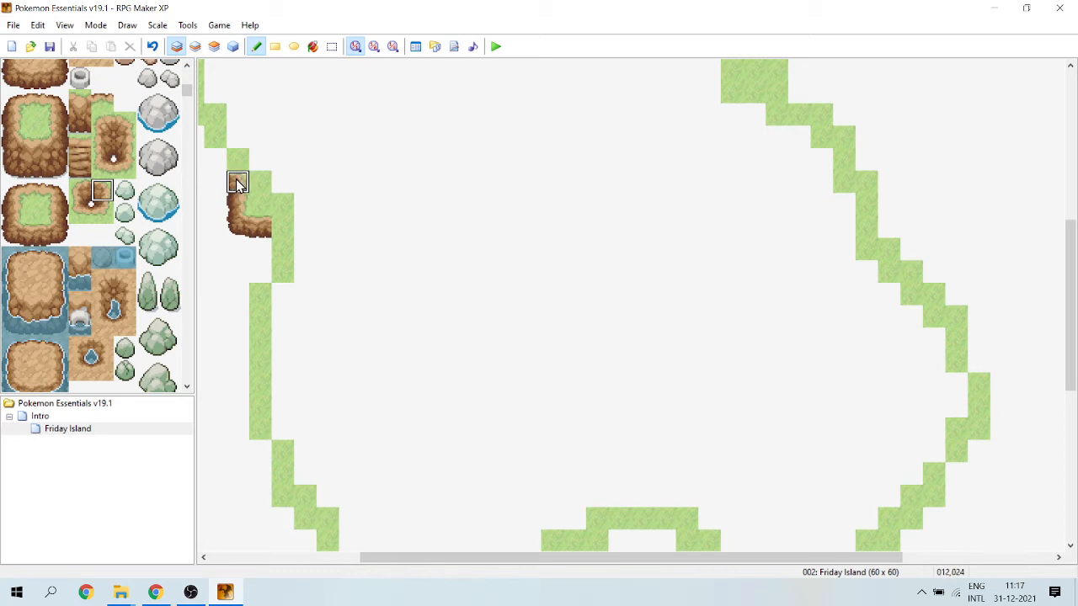
Build the next cliff step up the west outline in column 011 from left-edge and bottom-left corner tiles, topped by an inner corner.
{"action": "left_click", "coordinate": [9, 237]}
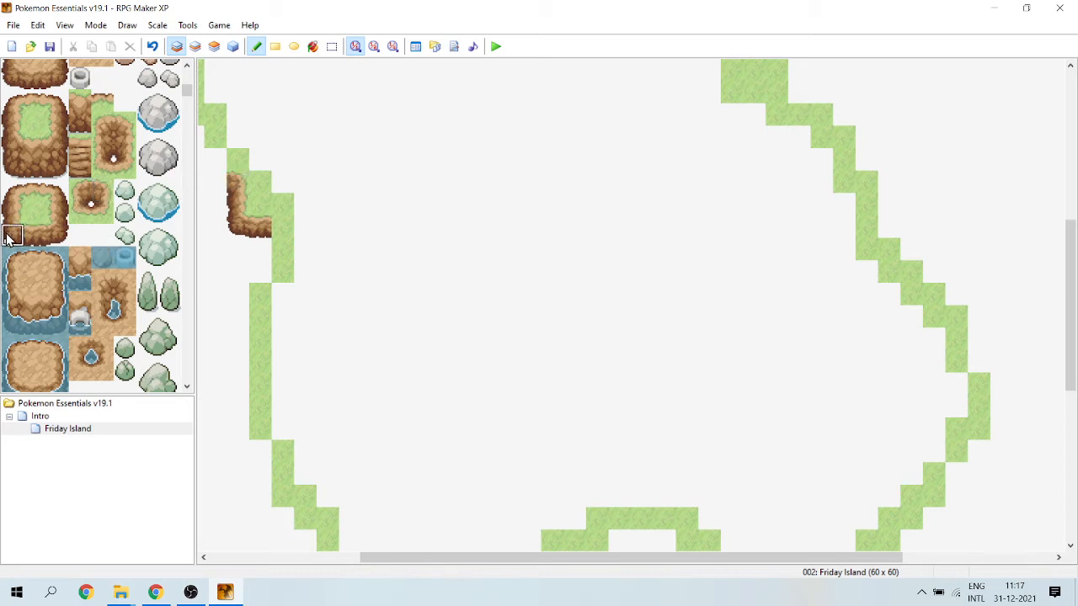
{"action": "left_click_drag", "start_coordinate": [9, 237], "coordinate": [10, 213]}
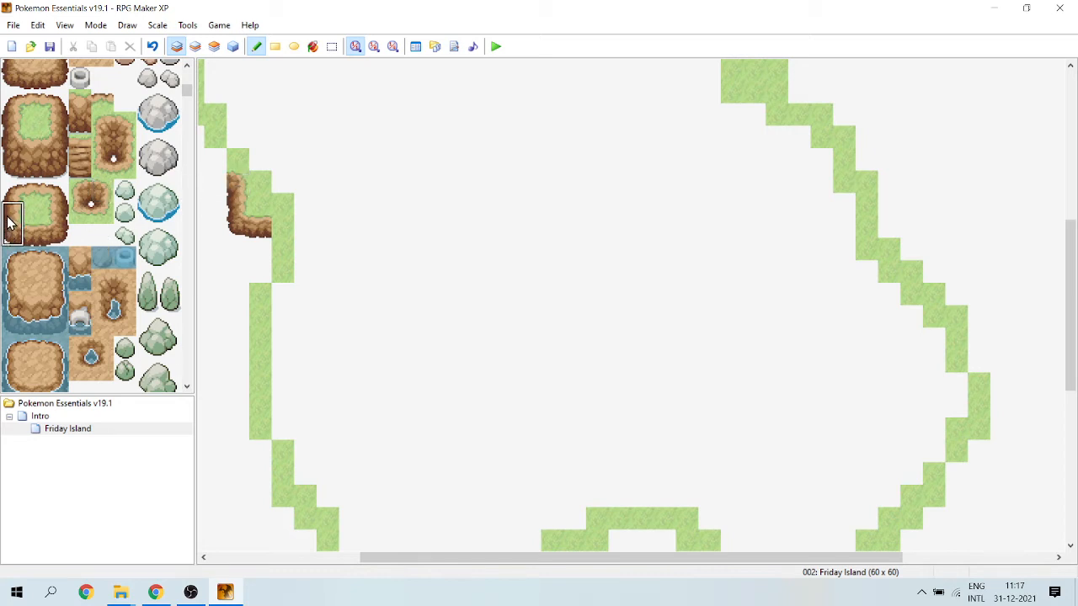
{"action": "left_click", "coordinate": [211, 145]}
{"action": "left_click_drag", "start_coordinate": [568, 560], "coordinate": [457, 568]}
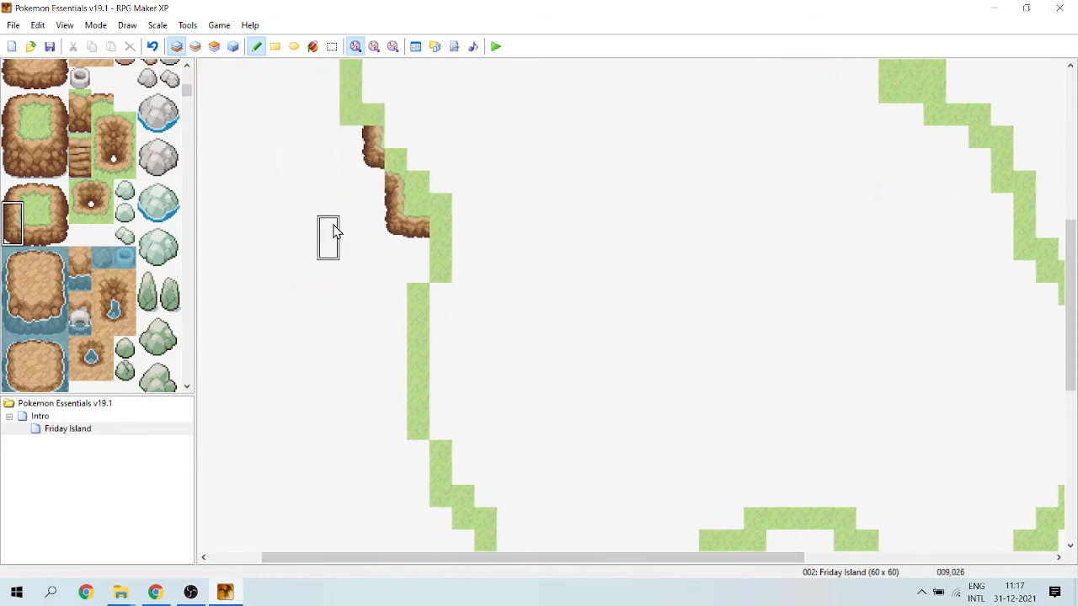
{"action": "left_click", "coordinate": [371, 161]}
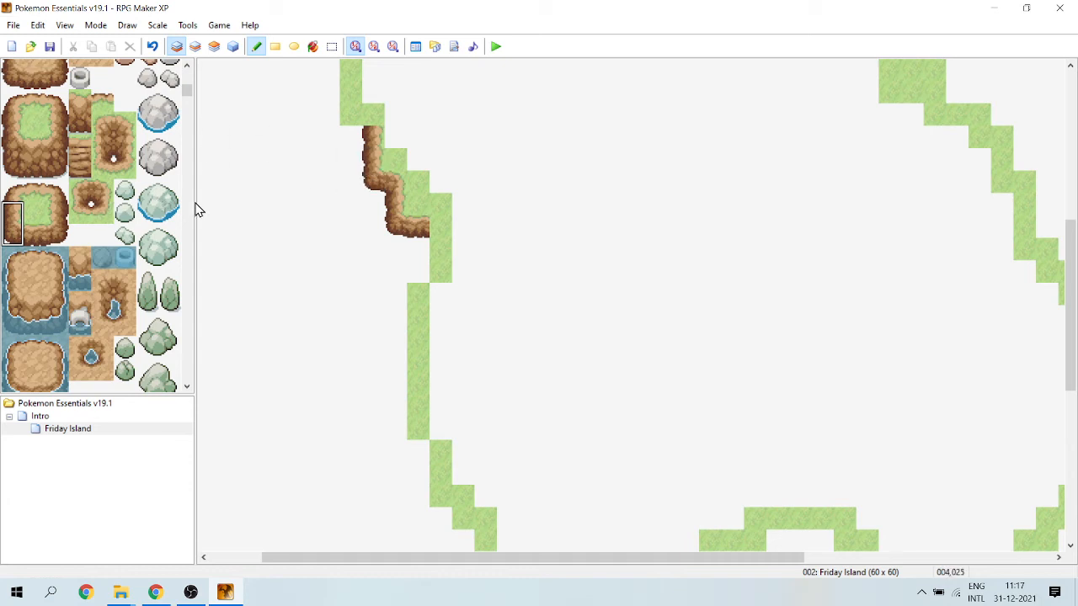
{"action": "left_click", "coordinate": [101, 190]}
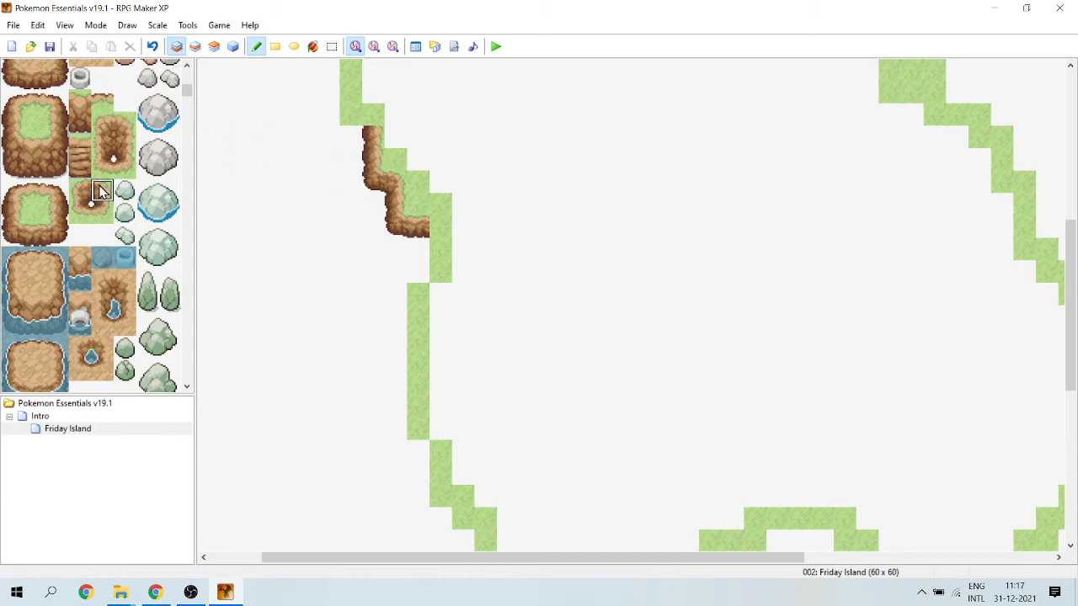
{"action": "left_click", "coordinate": [373, 116]}
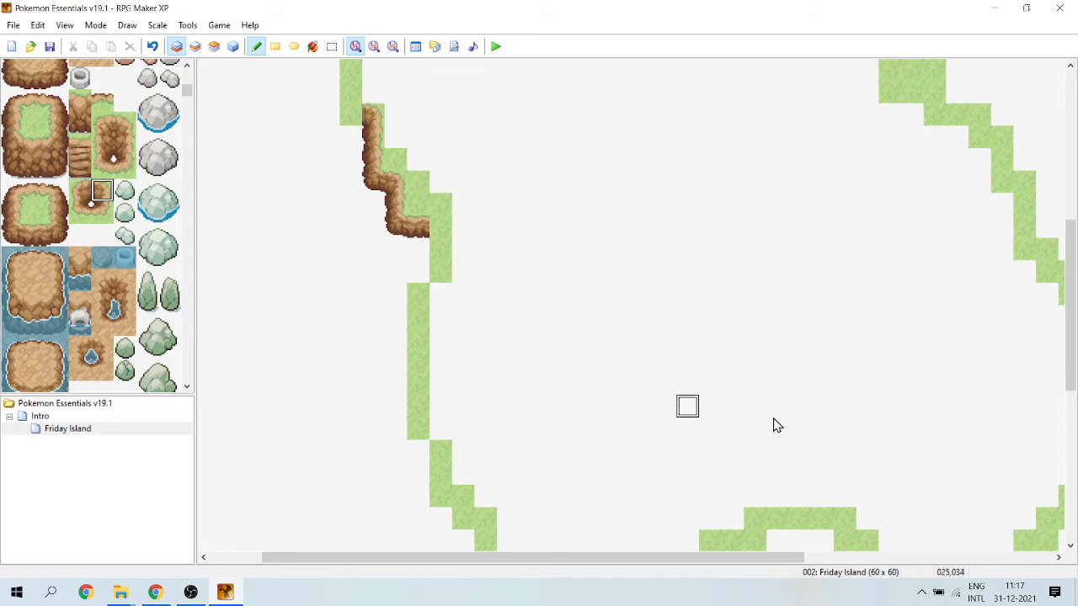
Continue the cliff up the straight northwest stretch of the outline with a bottom-left corner, straight left edges and a top-left corner.
{"action": "left_click_drag", "start_coordinate": [1075, 368], "coordinate": [1071, 290]}
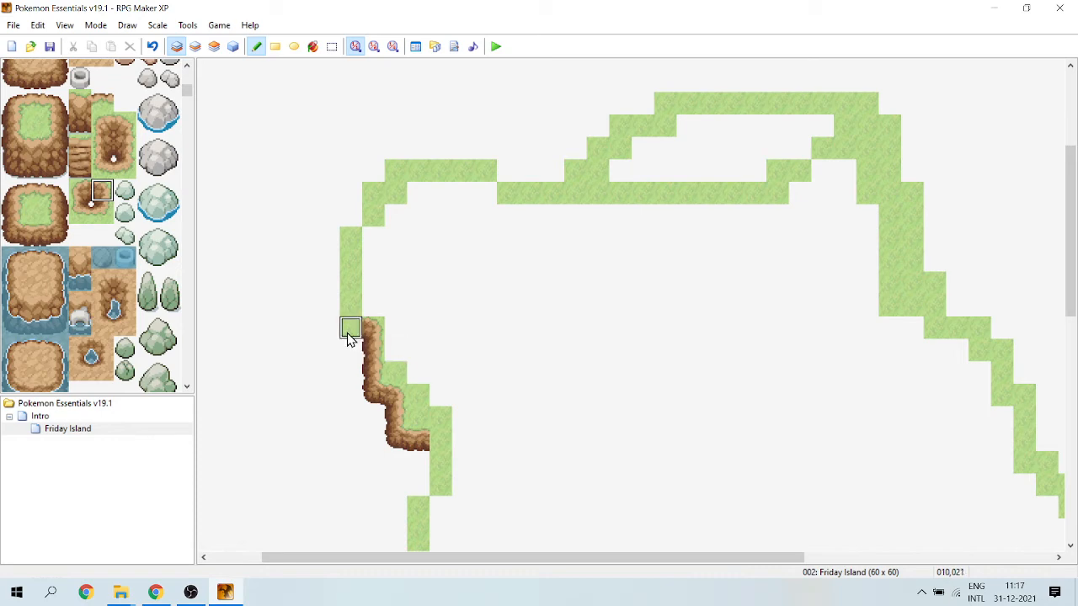
{"action": "left_click_drag", "start_coordinate": [6, 236], "coordinate": [8, 212]}
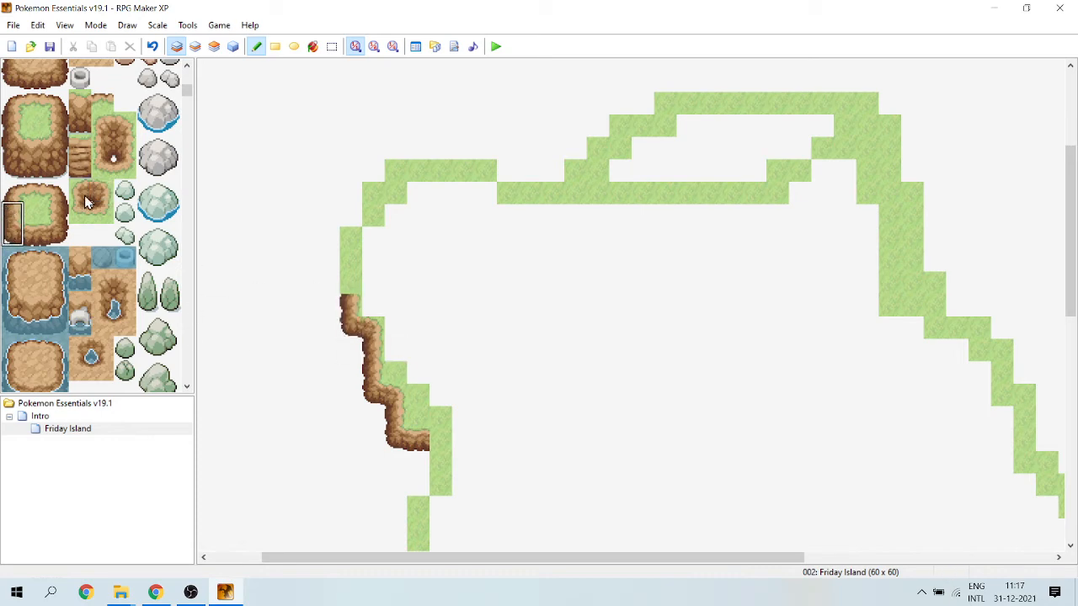
{"action": "mouse_move", "coordinate": [12, 193]}
{"action": "left_mouse_down"}
{"action": "mouse_move", "coordinate": [11, 229]}
{"action": "mouse_move", "coordinate": [11, 213]}
{"action": "left_mouse_up"}
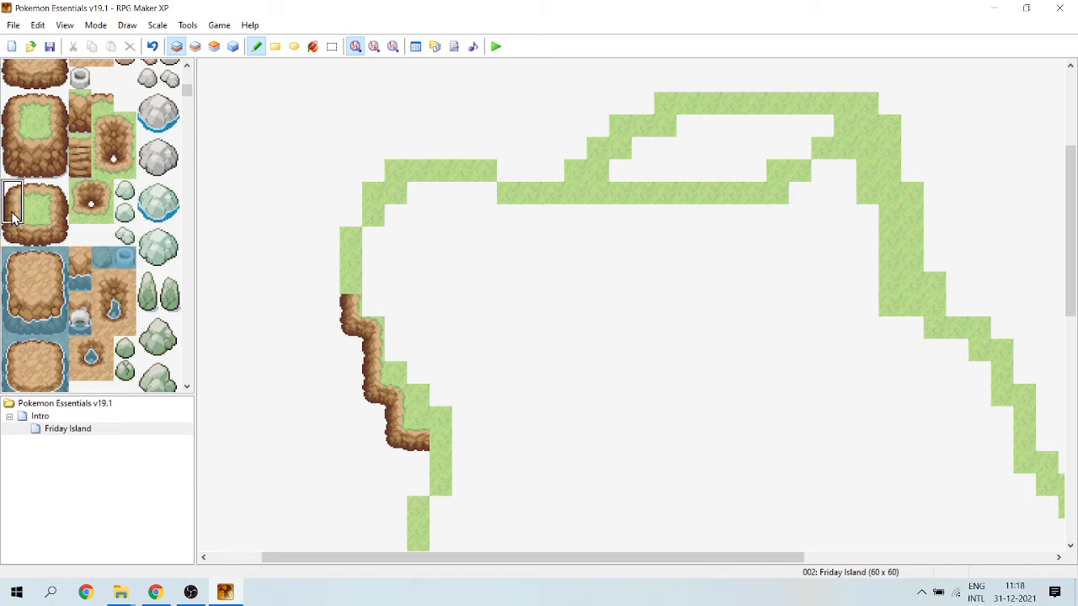
{"action": "left_click", "coordinate": [356, 223]}
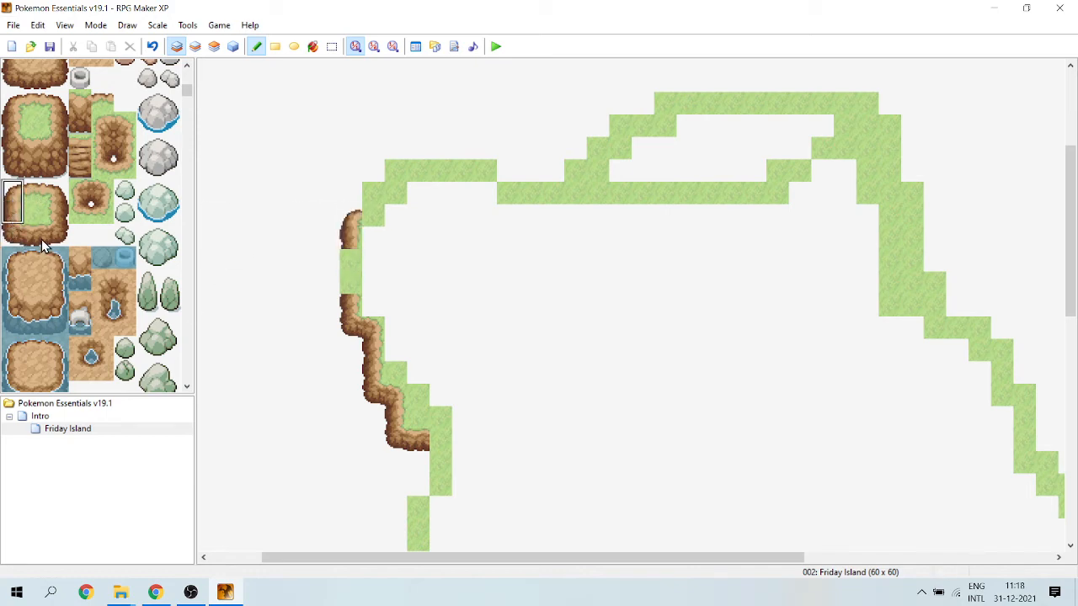
{"action": "left_click", "coordinate": [15, 217]}
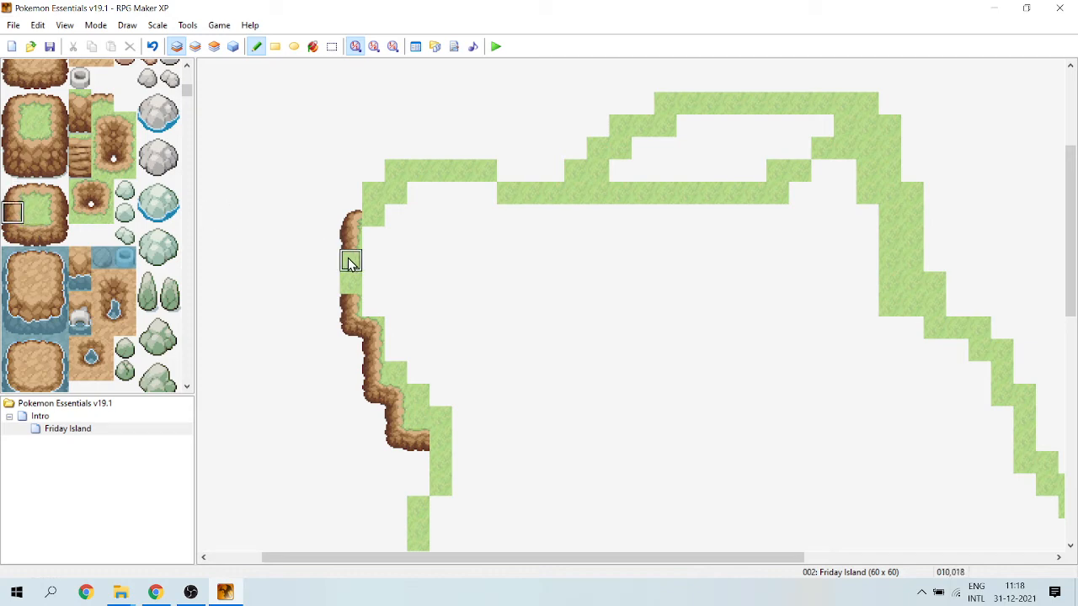
{"action": "left_click_drag", "start_coordinate": [350, 263], "coordinate": [352, 286]}
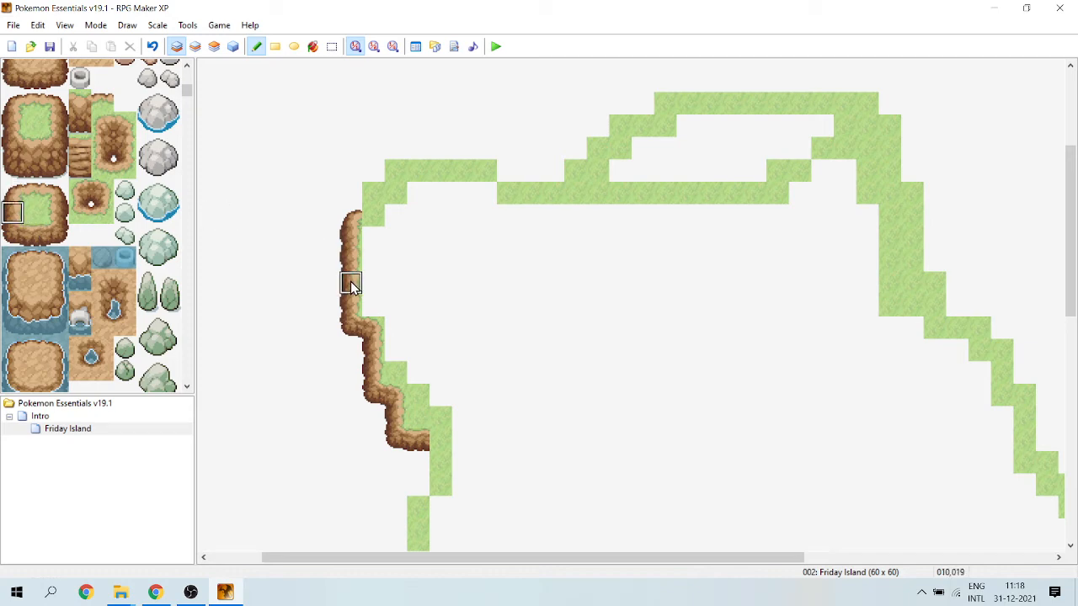
Place cliff inner-corner tiles on the first layer at 011,016 and 012,015, and the opposite-facing inner corner at 016,015.
{"action": "left_click", "coordinate": [30, 199]}
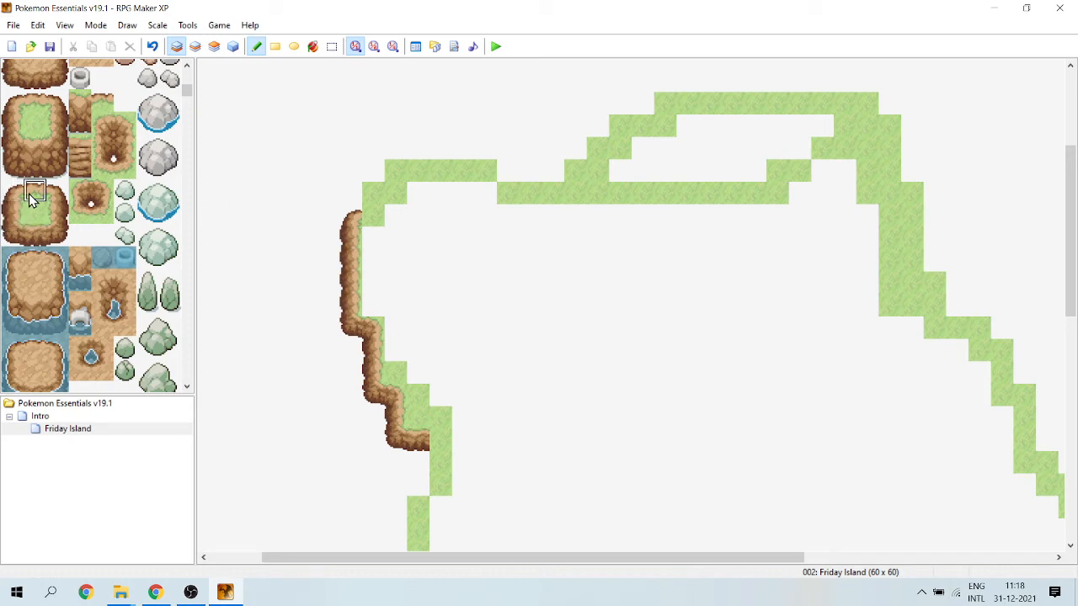
{"action": "left_click", "coordinate": [104, 216]}
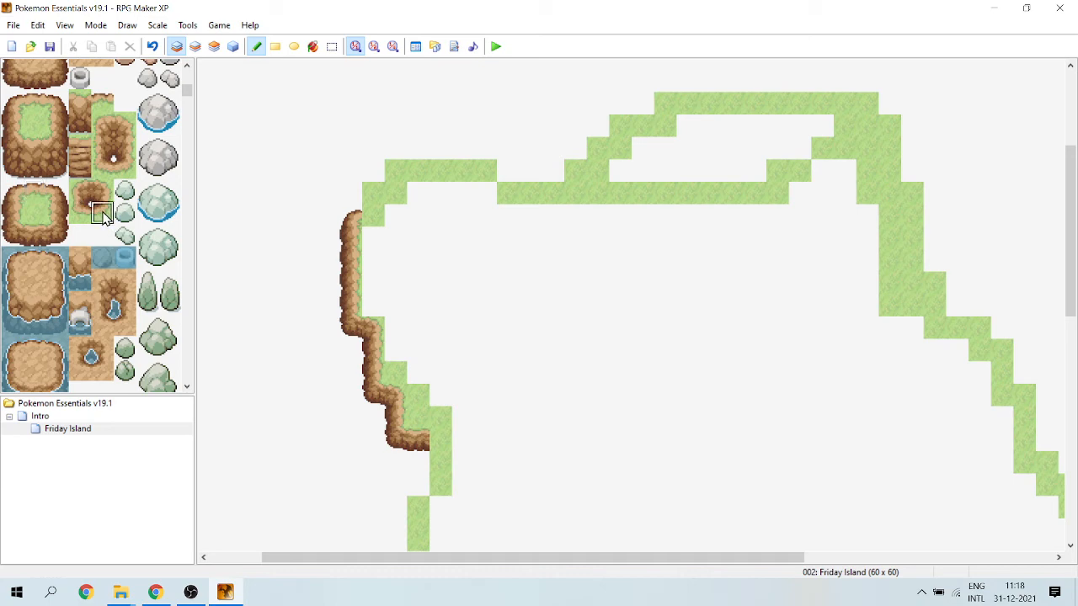
{"action": "left_click", "coordinate": [395, 193]}
{"action": "left_click", "coordinate": [82, 216]}
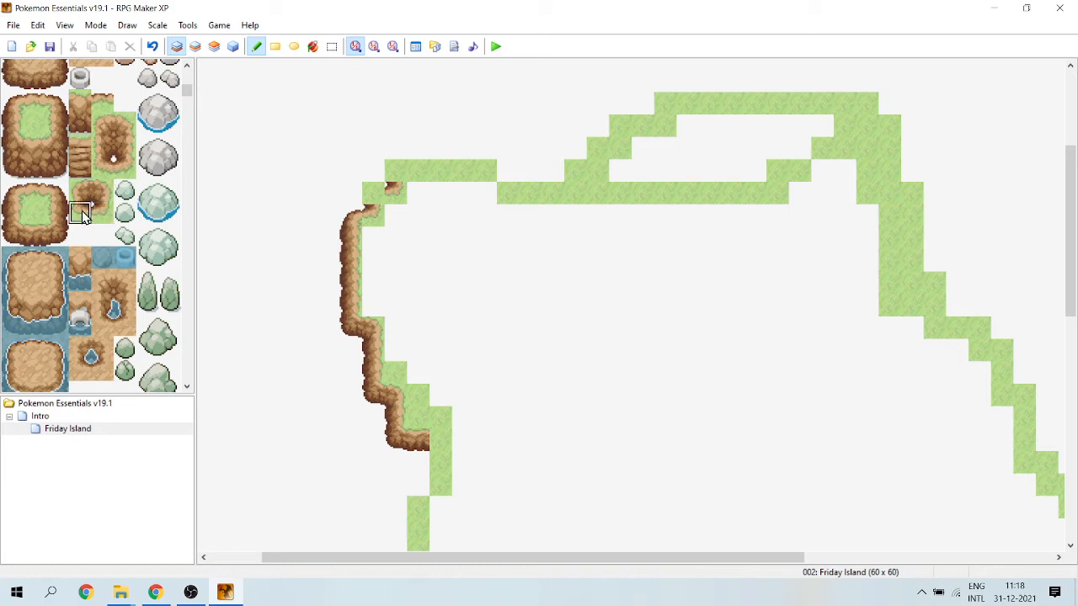
{"action": "left_click", "coordinate": [479, 201]}
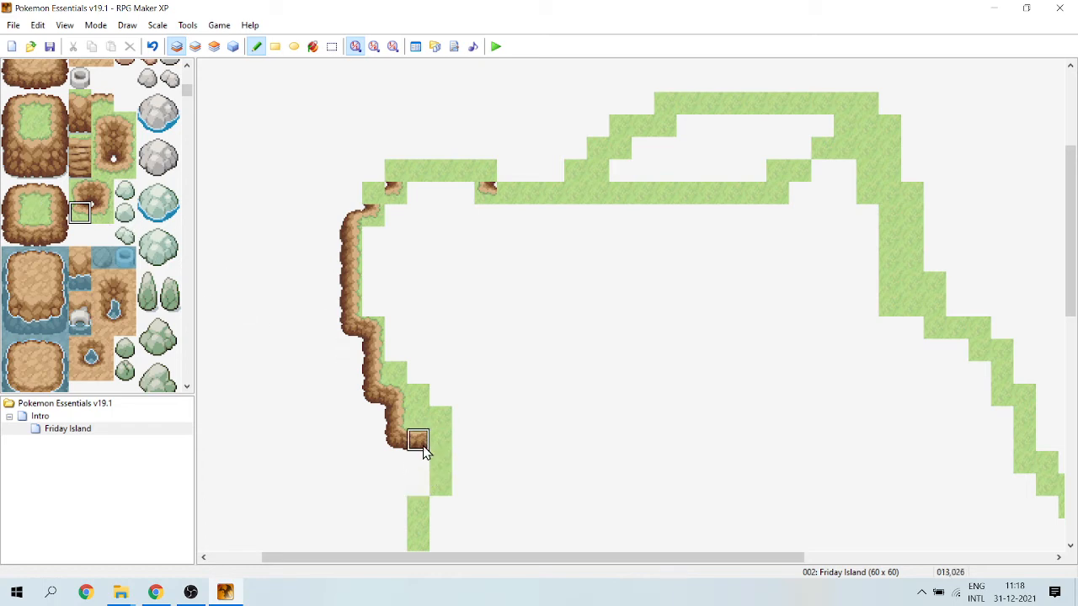
Copy the finished west cliff section, columns 010 to 013, from the first layer onto the same spot on the second layer.
{"action": "right_click_drag", "start_coordinate": [423, 450], "coordinate": [358, 183]}
{"action": "left_click", "coordinate": [195, 47]}
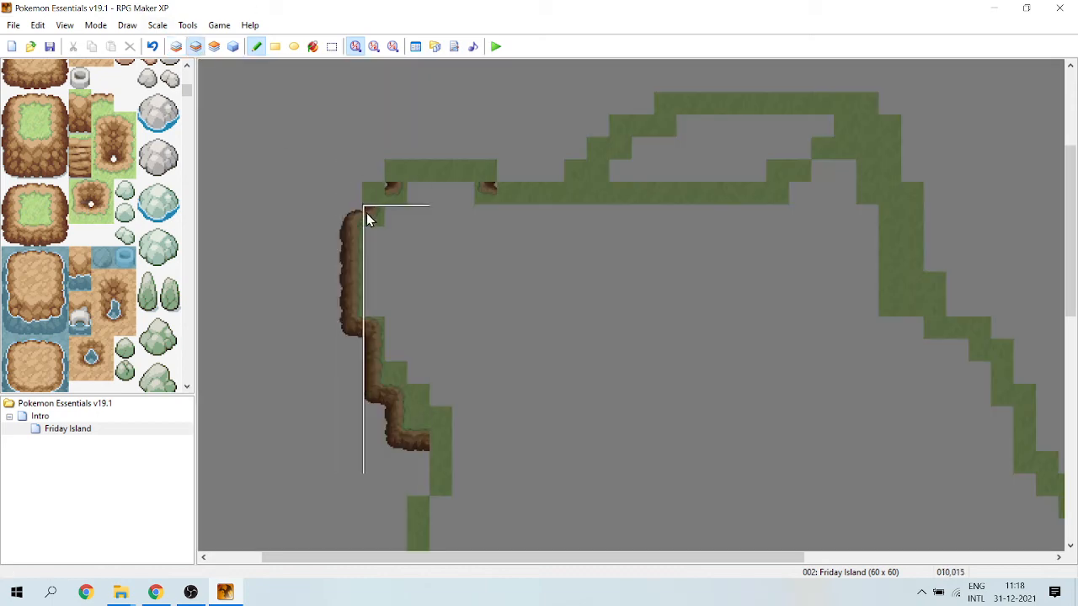
{"action": "left_click", "coordinate": [348, 179]}
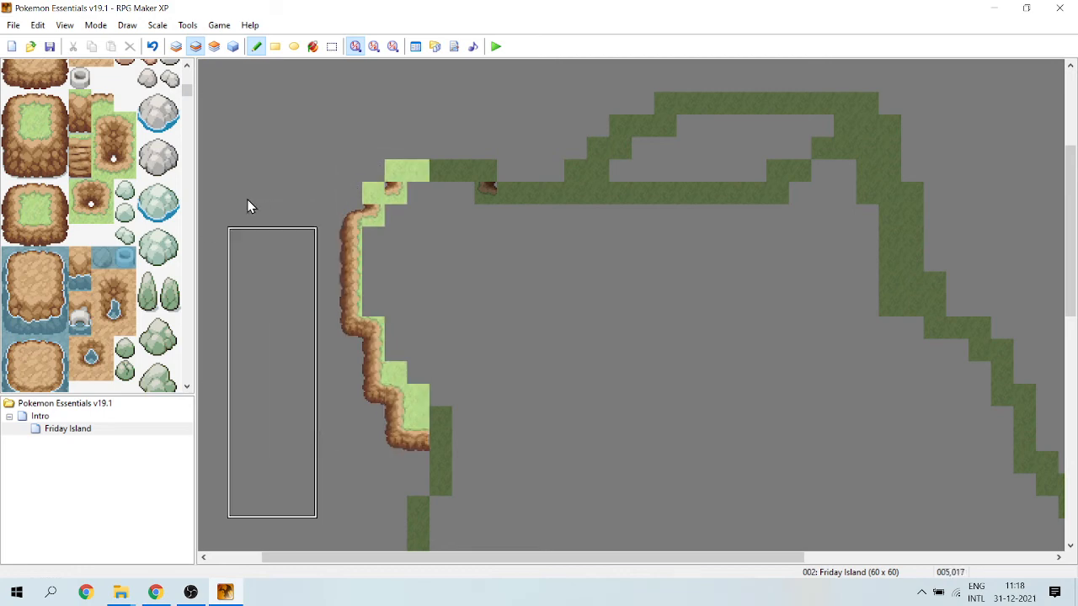
Erase the copied plain grass at 011,015, 012–013,014 and 012,023, plus the tiles at 013,024–026, from the second layer.
{"action": "right_click", "coordinate": [283, 136]}
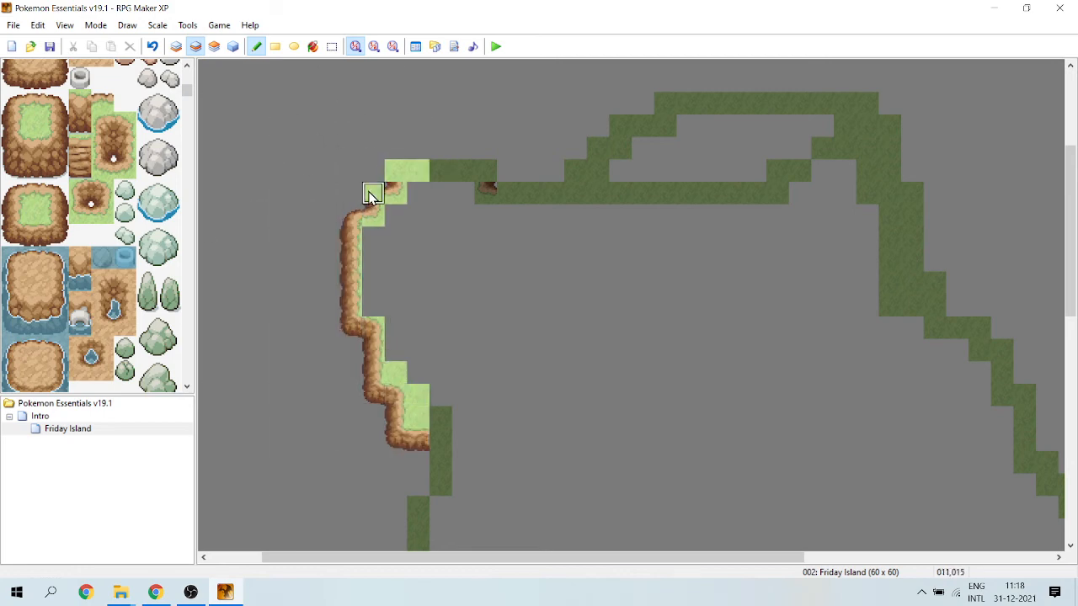
{"action": "mouse_move", "coordinate": [373, 192]}
{"action": "left_mouse_down"}
{"action": "mouse_move", "coordinate": [421, 152]}
{"action": "mouse_move", "coordinate": [397, 169]}
{"action": "mouse_move", "coordinate": [419, 173]}
{"action": "left_mouse_up"}
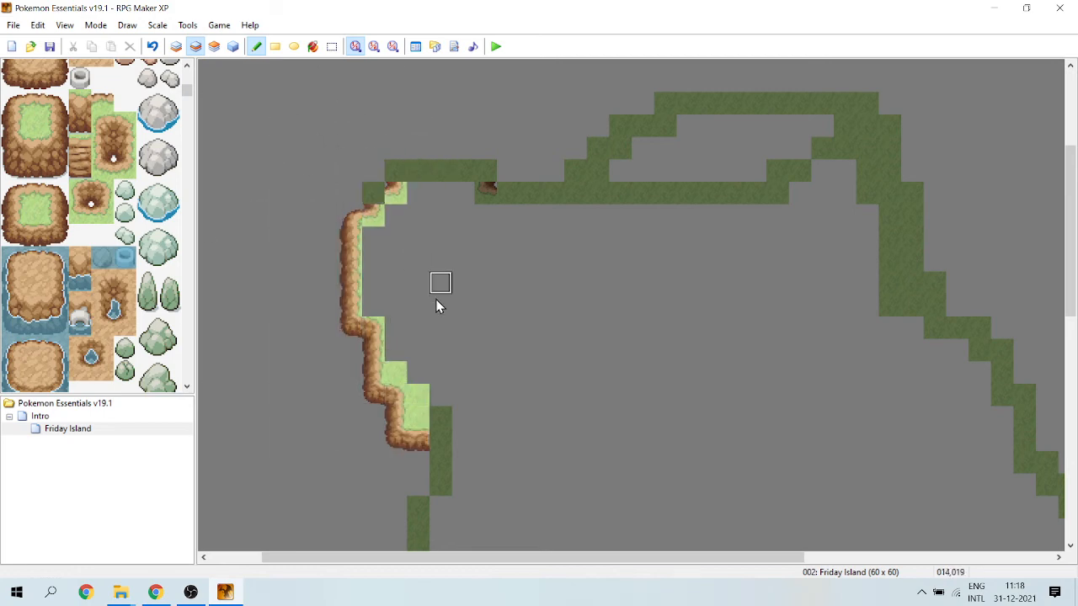
{"action": "left_click", "coordinate": [394, 376]}
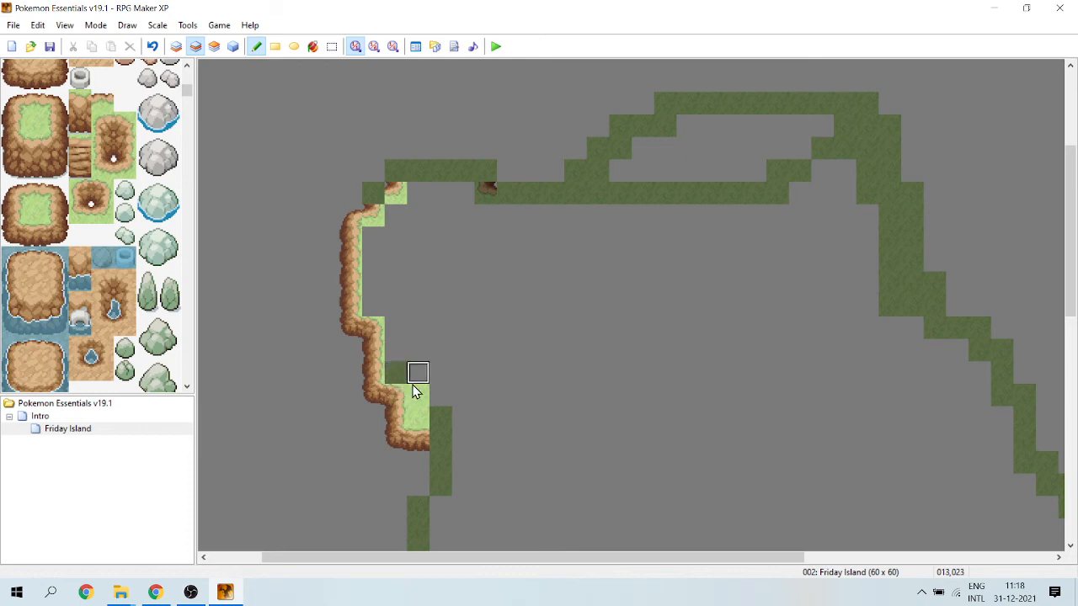
{"action": "left_click_drag", "start_coordinate": [413, 390], "coordinate": [427, 443]}
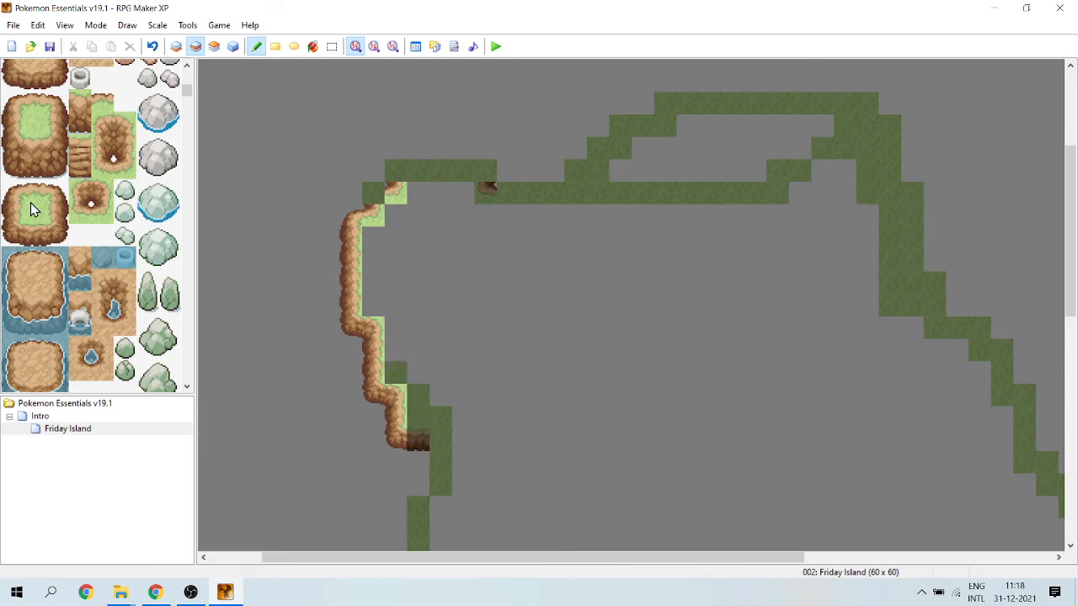
Add a bottom-edge cliff tile at 013,026 and top-left cliff corners at 011,015 and 012,014 on the second layer.
{"action": "left_click", "coordinate": [13, 236]}
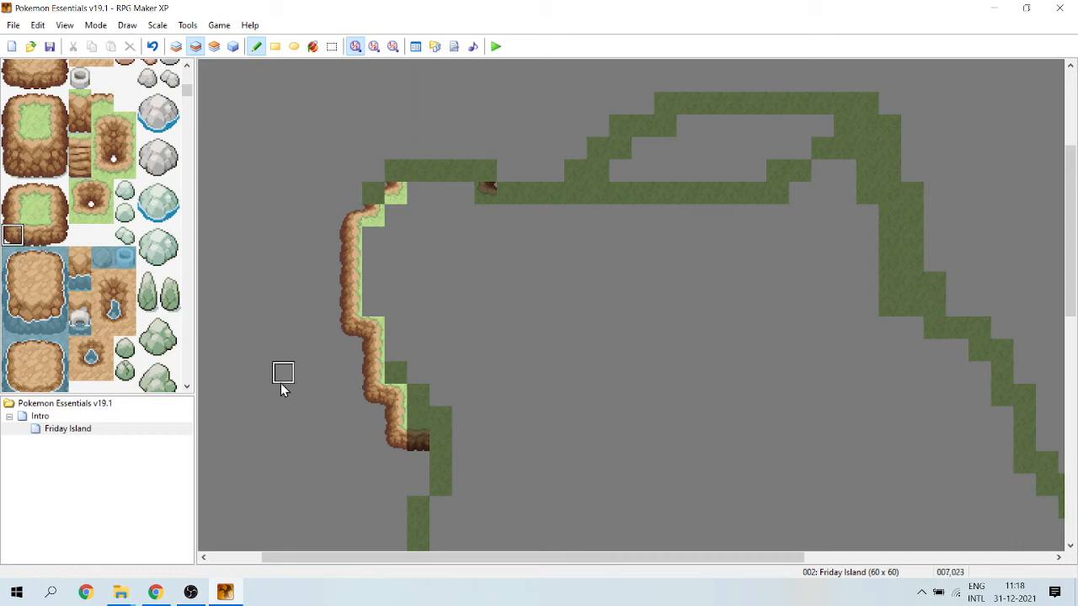
{"action": "left_click", "coordinate": [34, 234]}
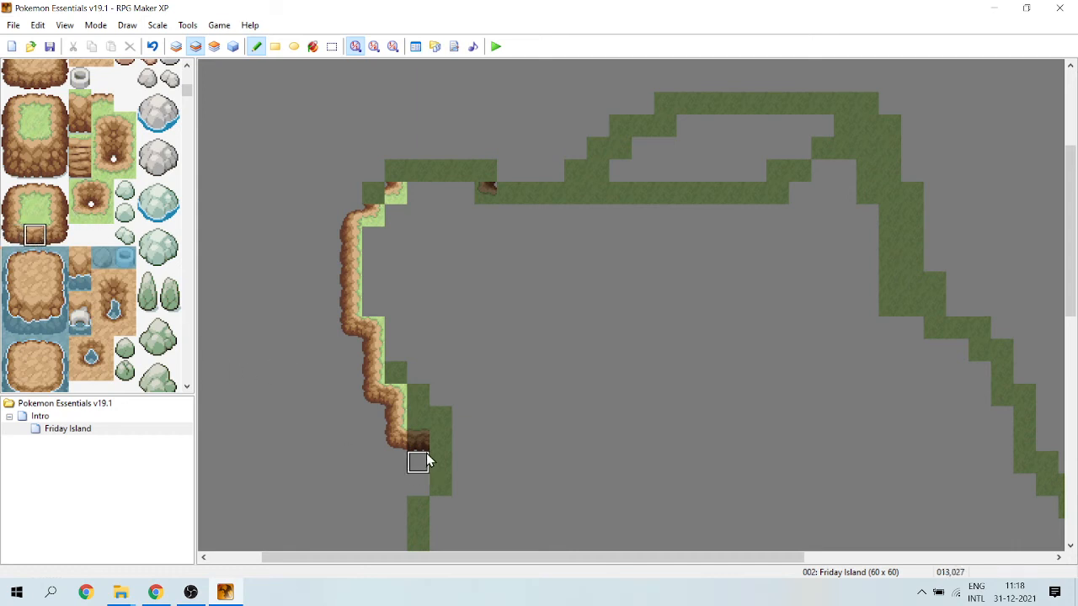
{"action": "left_click", "coordinate": [419, 441]}
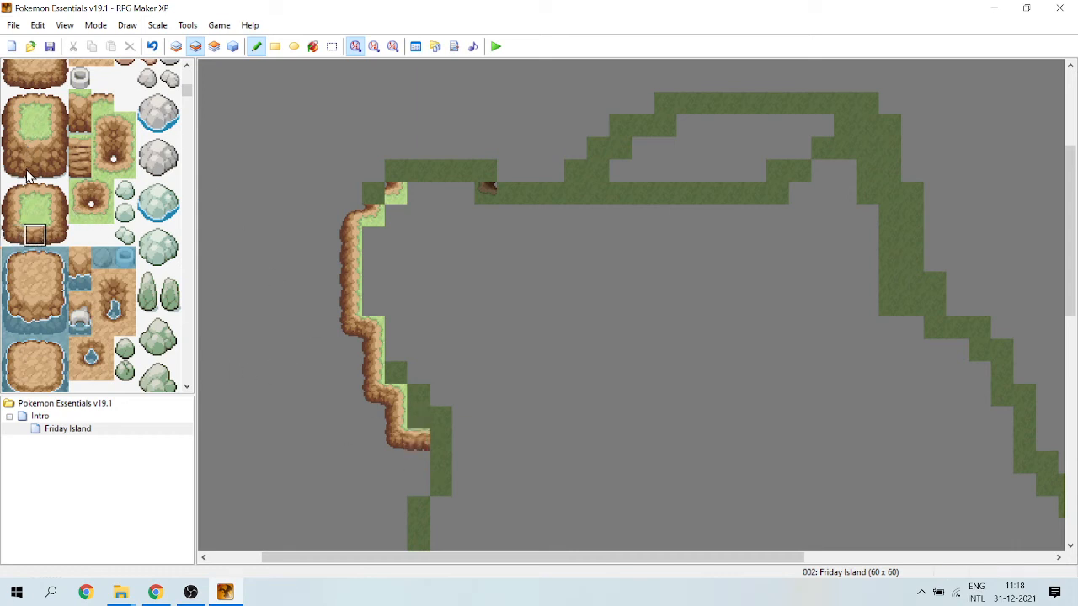
{"action": "left_click", "coordinate": [13, 192]}
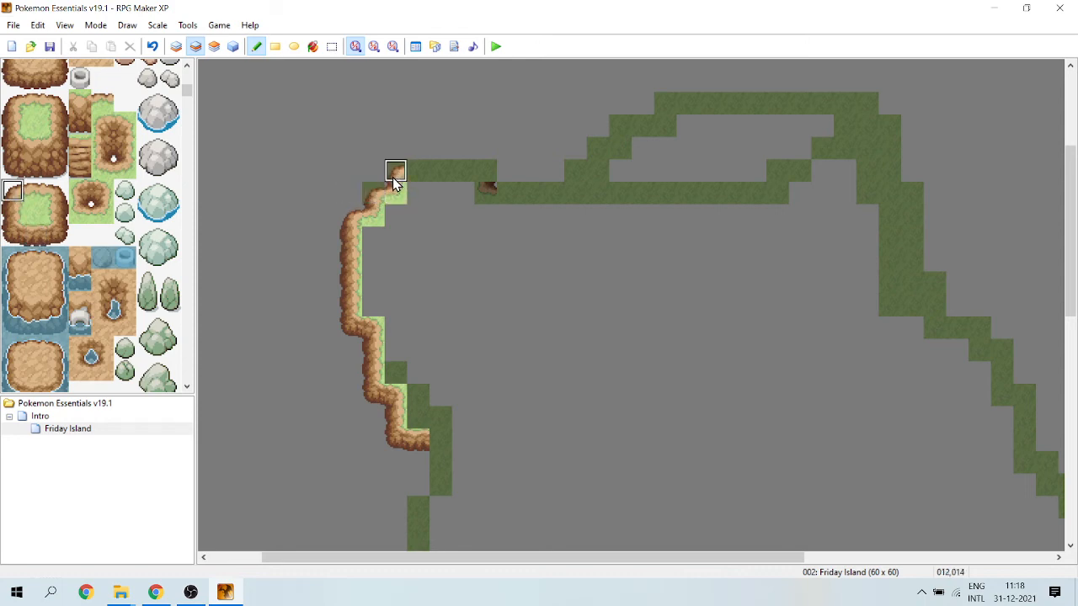
{"action": "left_click", "coordinate": [395, 177]}
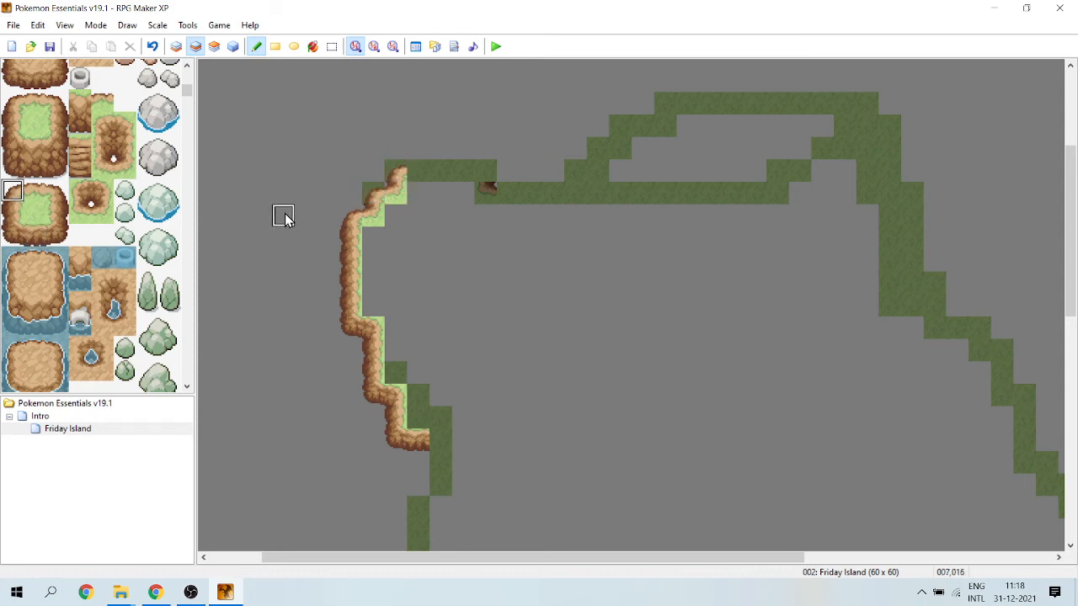
Erase the stray inner-corner cliff tile at 016,015 from the first layer.
{"action": "left_click", "coordinate": [177, 46]}
{"action": "right_click", "coordinate": [531, 284]}
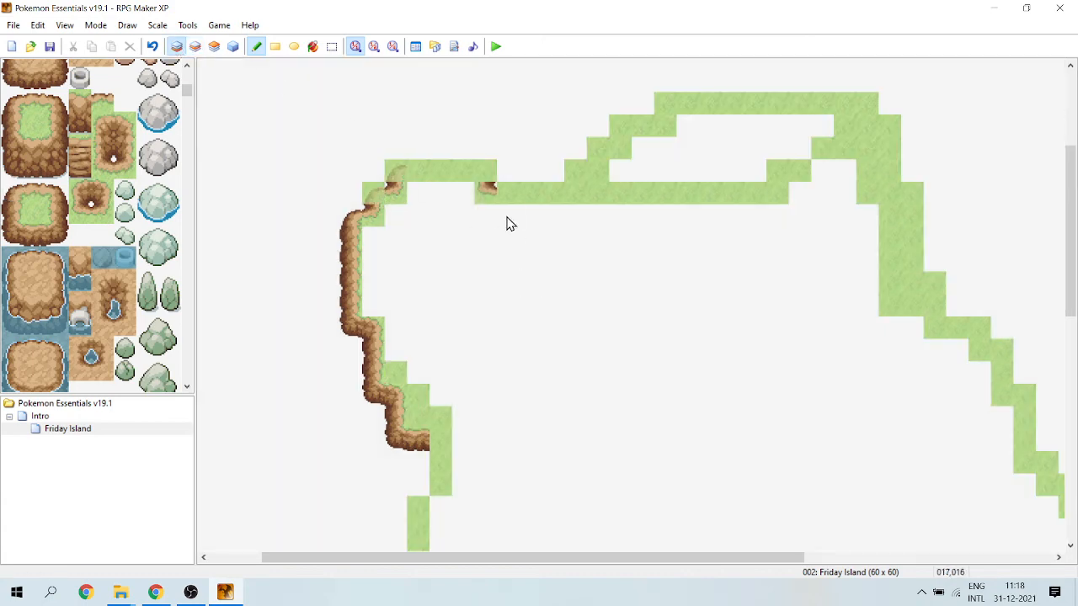
{"action": "left_click", "coordinate": [487, 194]}
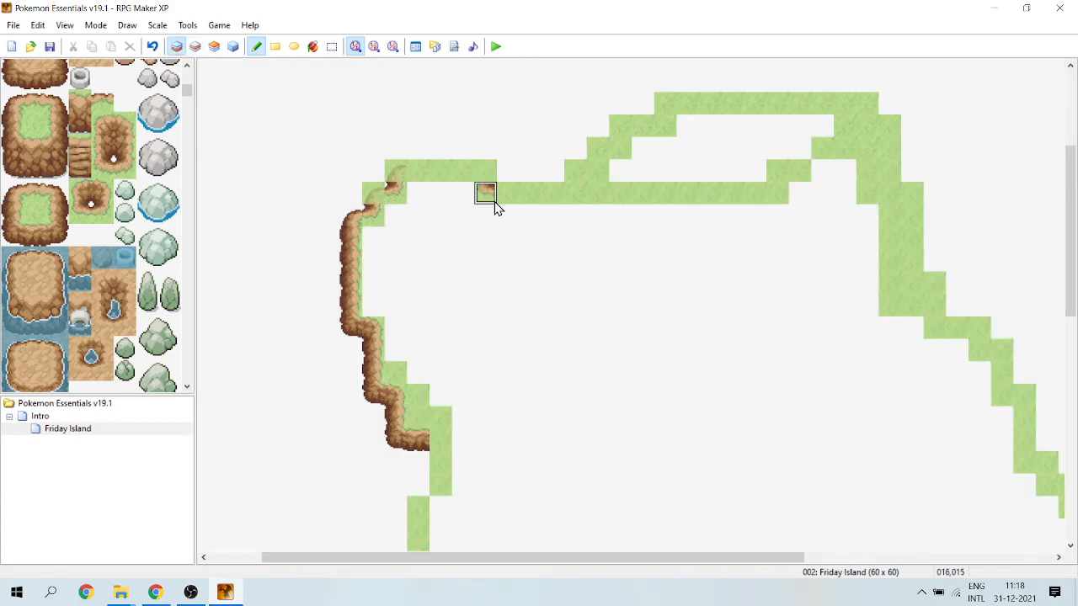
On the second layer, cap the northwest stretch with a top-right cliff corner at 016,014 and top edges across 013–015,014.
{"action": "left_click", "coordinate": [195, 47]}
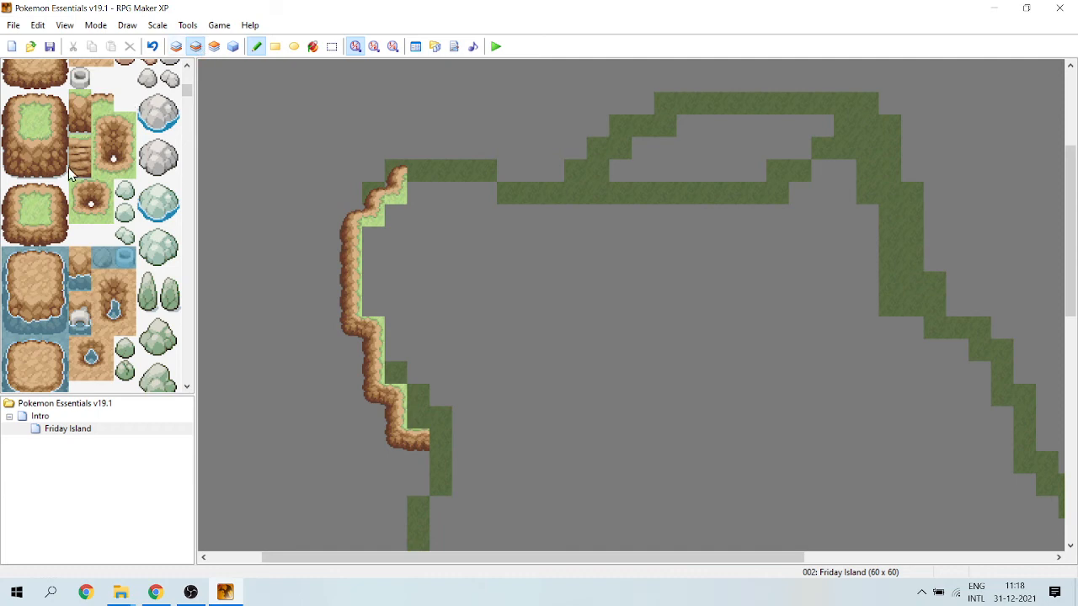
{"action": "left_click", "coordinate": [55, 193]}
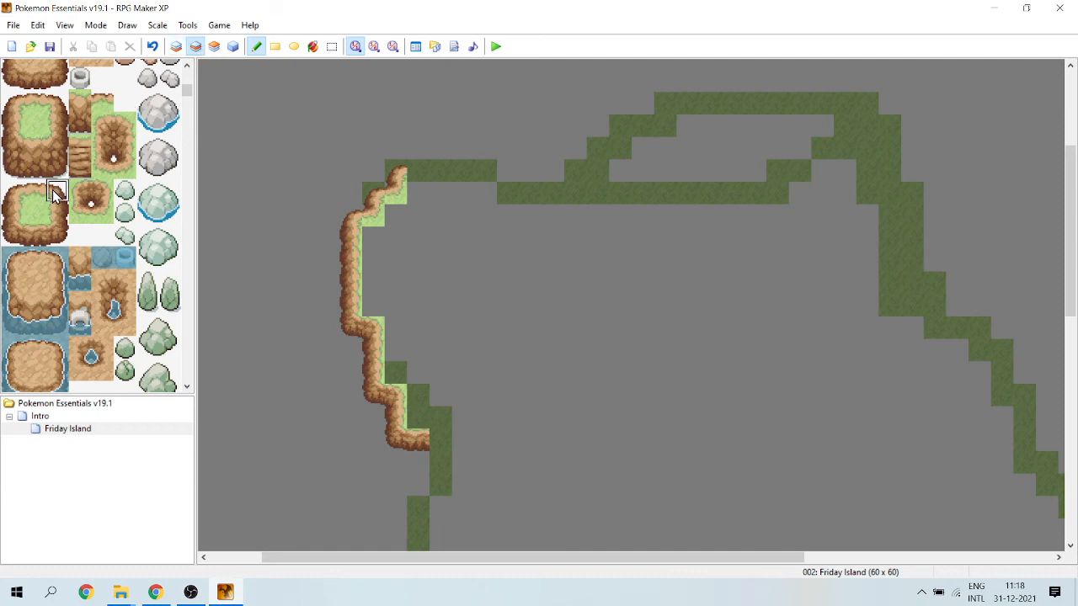
{"action": "left_click", "coordinate": [487, 171]}
{"action": "left_click", "coordinate": [31, 196]}
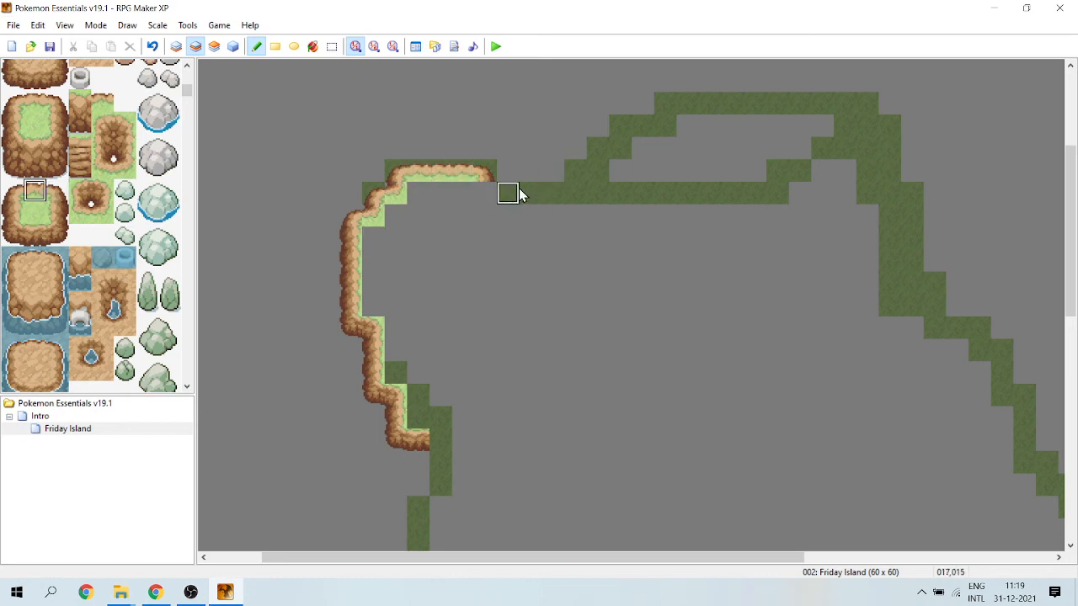
Lay top-edge cliff tiles along 017–019,015, at 023,012 and along 024–033,011, with an inner corner at 024,012.
{"action": "left_click_drag", "start_coordinate": [516, 188], "coordinate": [551, 190]}
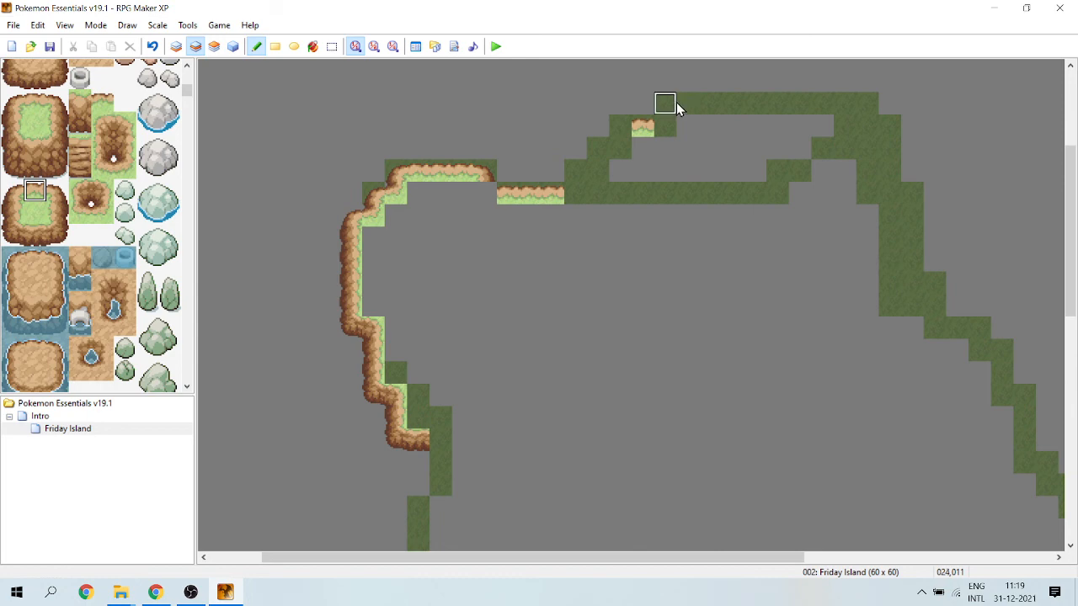
{"action": "left_click_drag", "start_coordinate": [670, 106], "coordinate": [868, 110]}
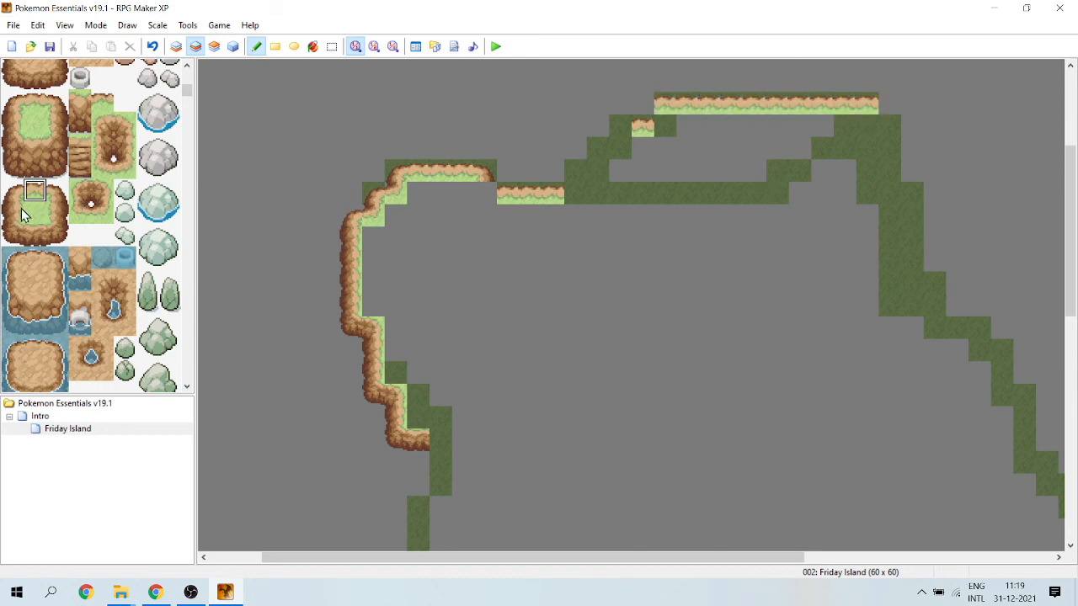
{"action": "left_click", "coordinate": [102, 214]}
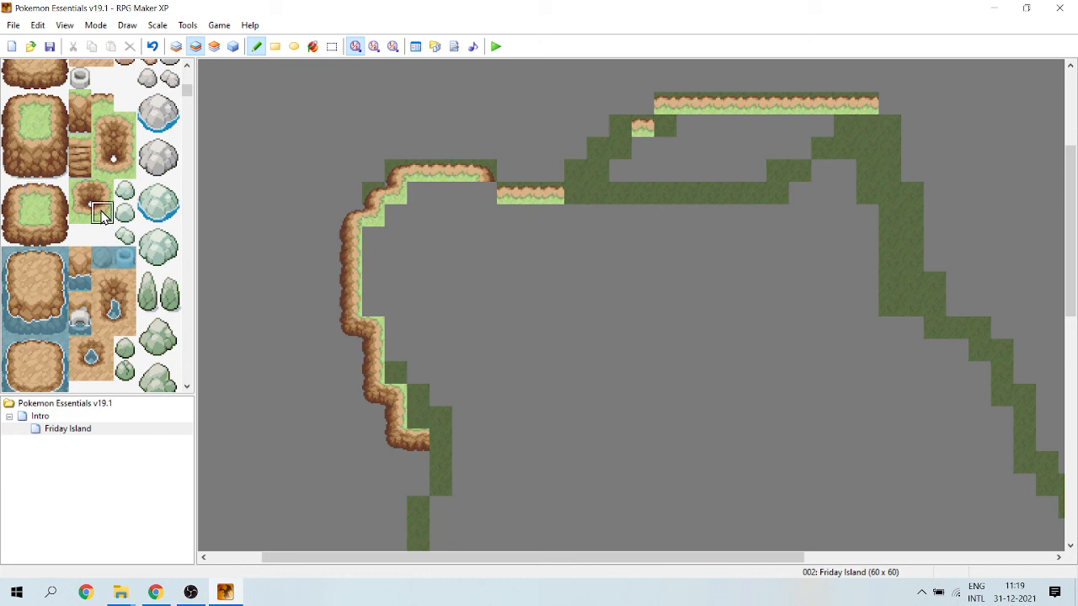
{"action": "left_click", "coordinate": [667, 128]}
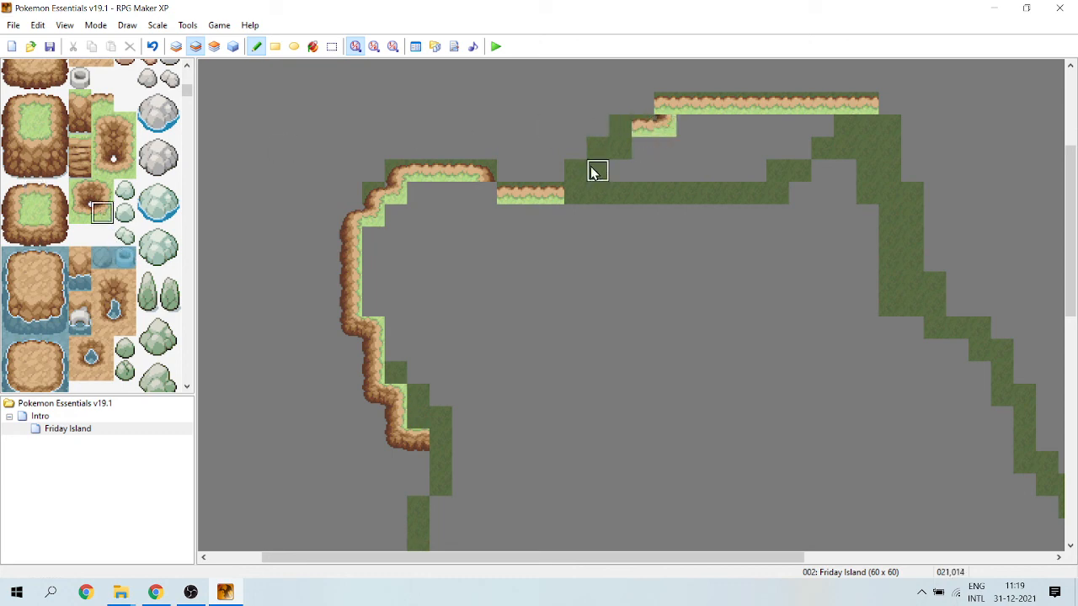
Place top-left cliff corners at 024,011, 022,012, 021,013 and 020,014 down the stepped northern outline.
{"action": "left_click", "coordinate": [33, 213]}
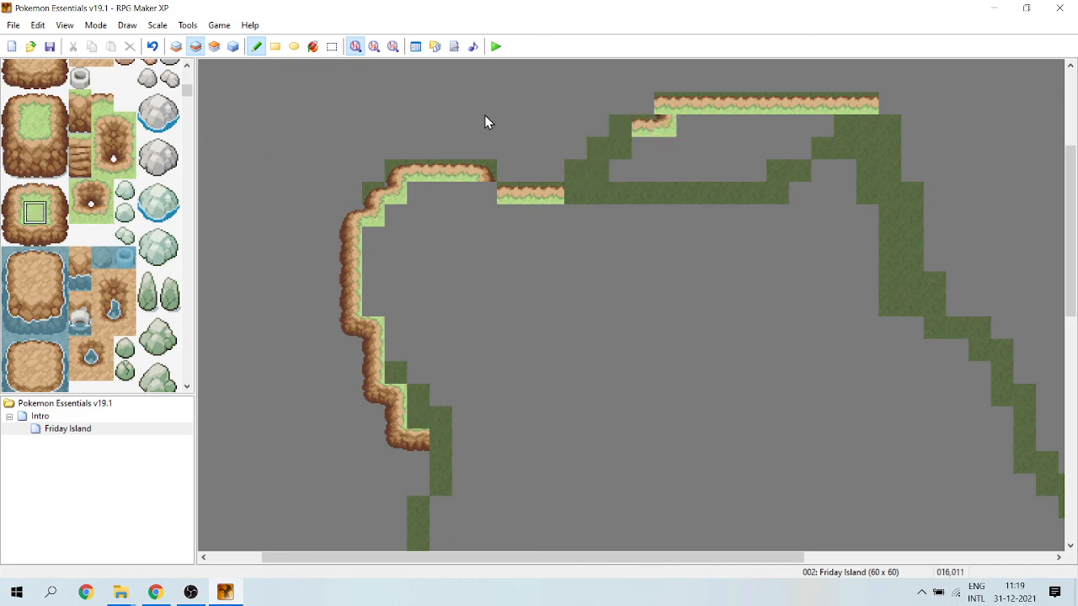
{"action": "left_click", "coordinate": [12, 193]}
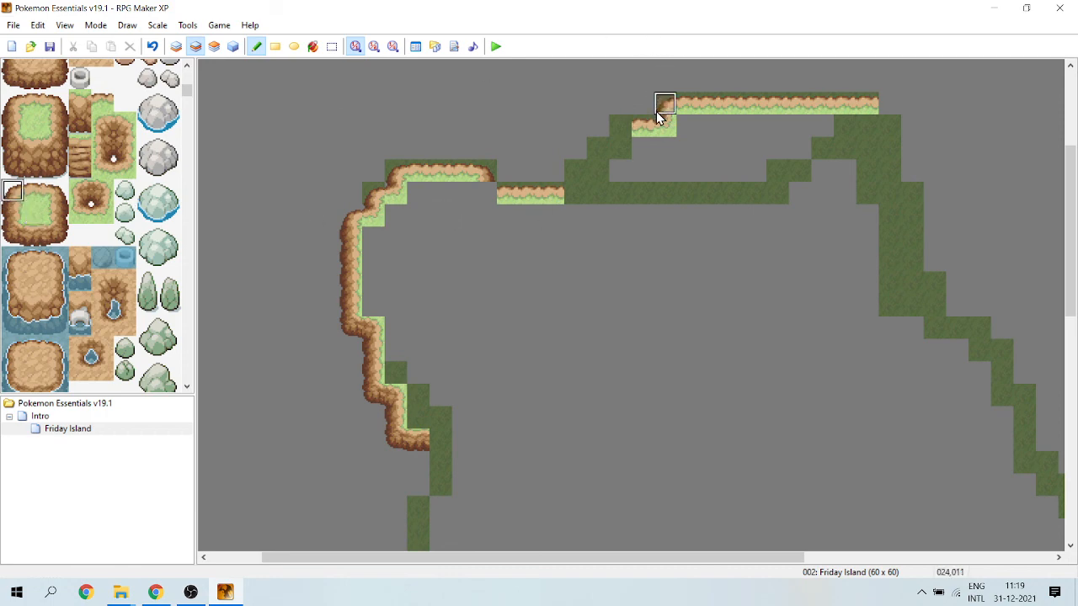
{"action": "left_click", "coordinate": [621, 126]}
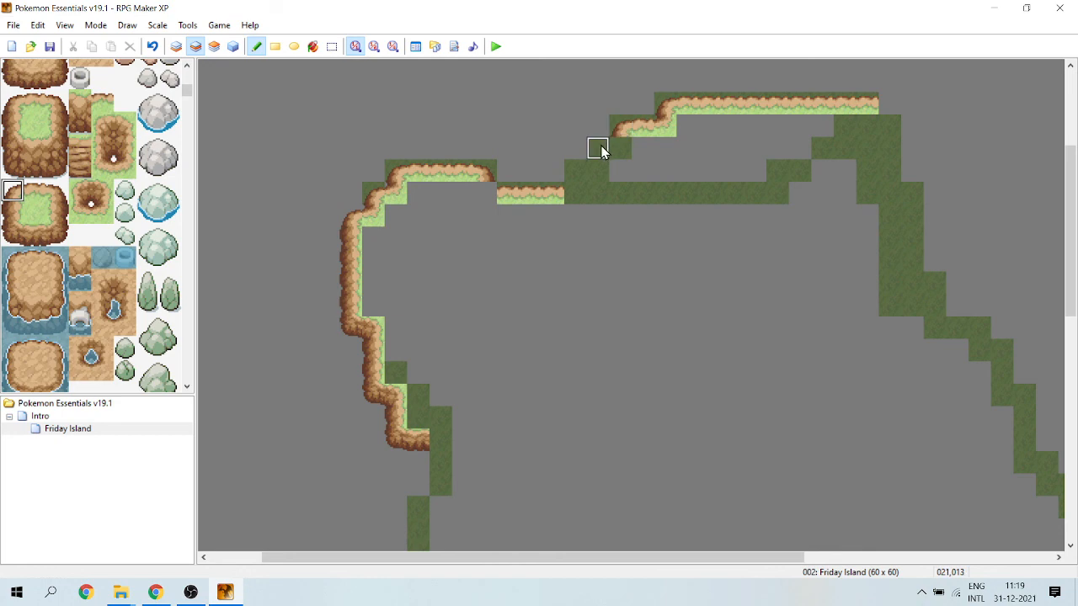
{"action": "left_click", "coordinate": [576, 174]}
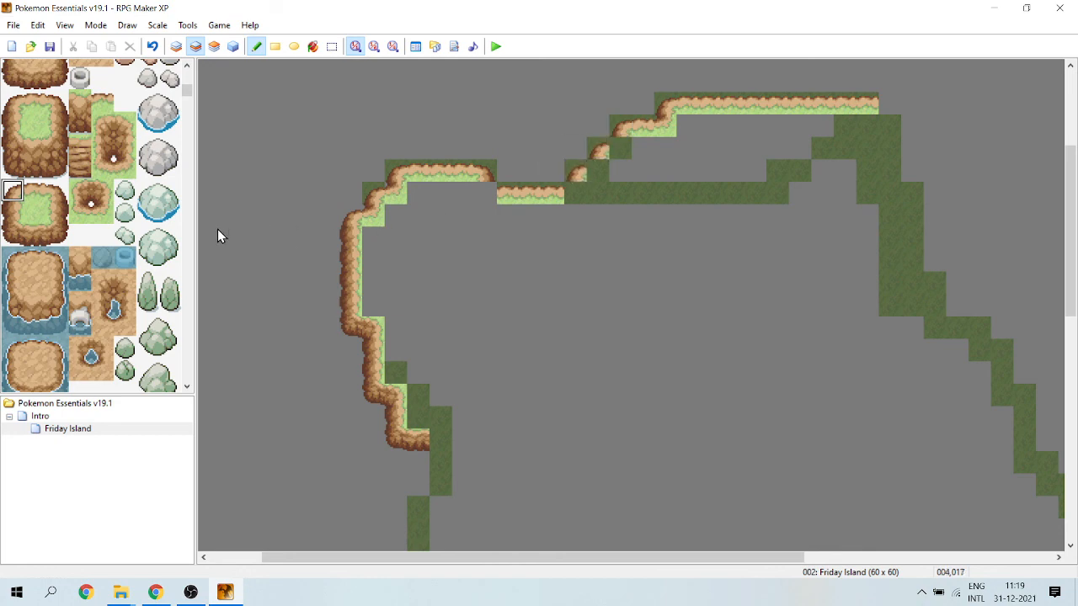
Join the northern steps with inner corners at 022,013, 021,014 and 020,015, and an opposite-facing one at 016,015.
{"action": "left_click", "coordinate": [101, 211]}
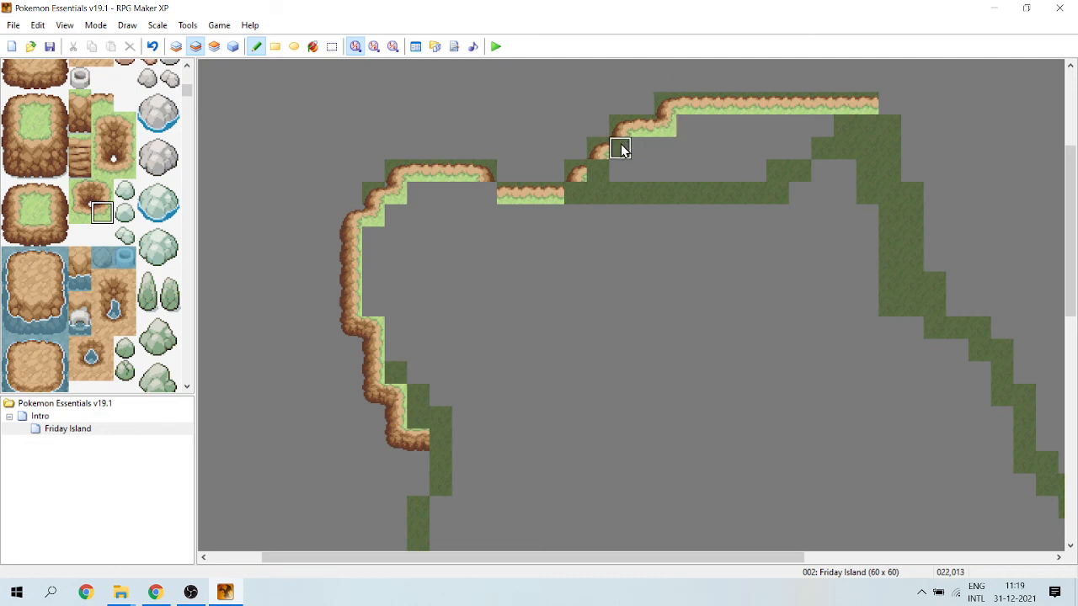
{"action": "left_click", "coordinate": [578, 194]}
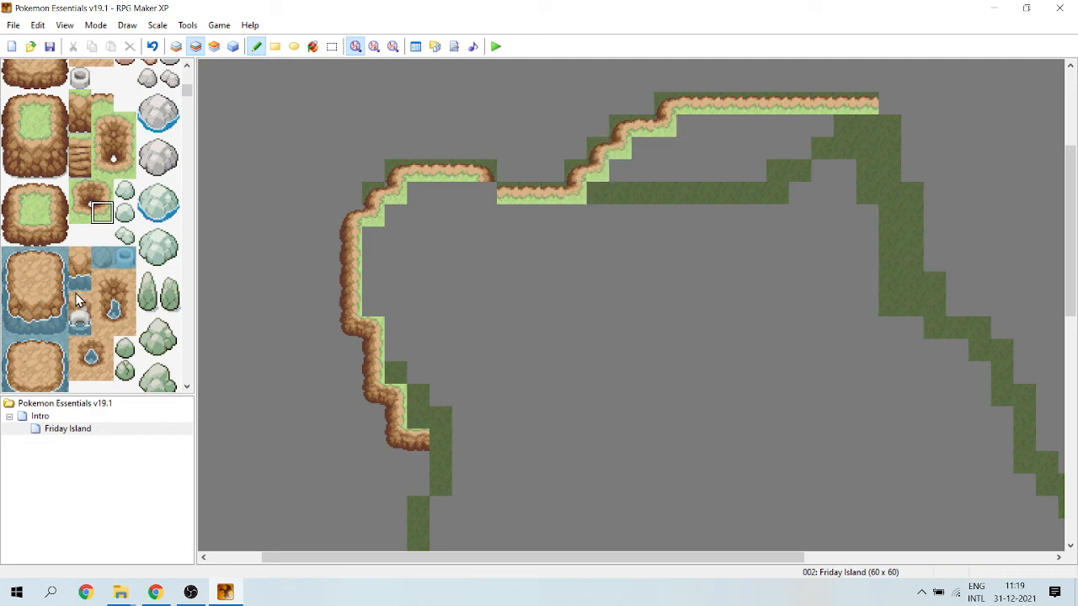
{"action": "left_click", "coordinate": [80, 209]}
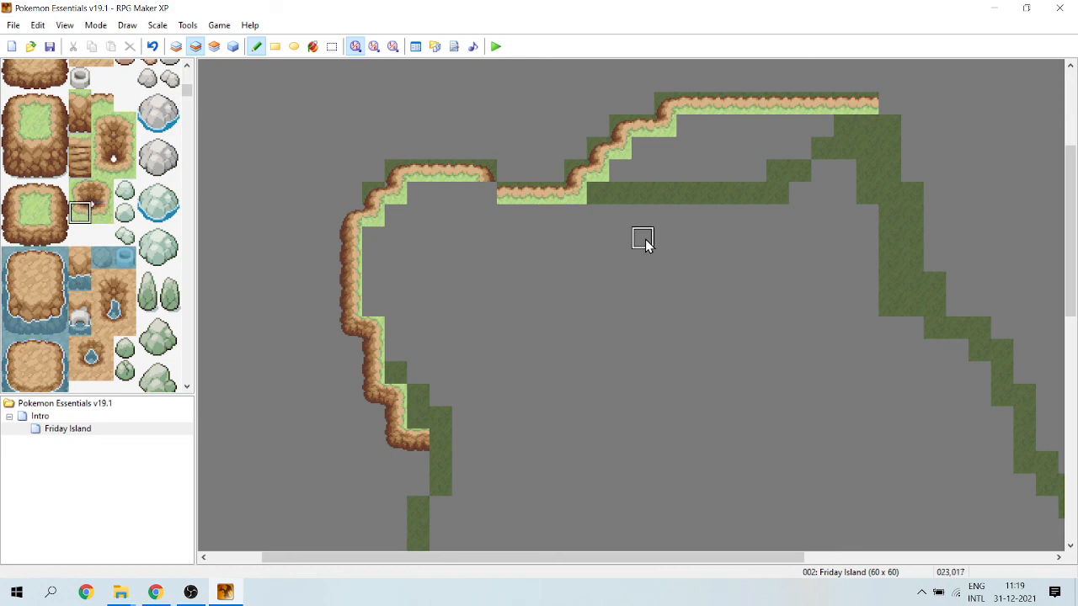
{"action": "left_click", "coordinate": [479, 197]}
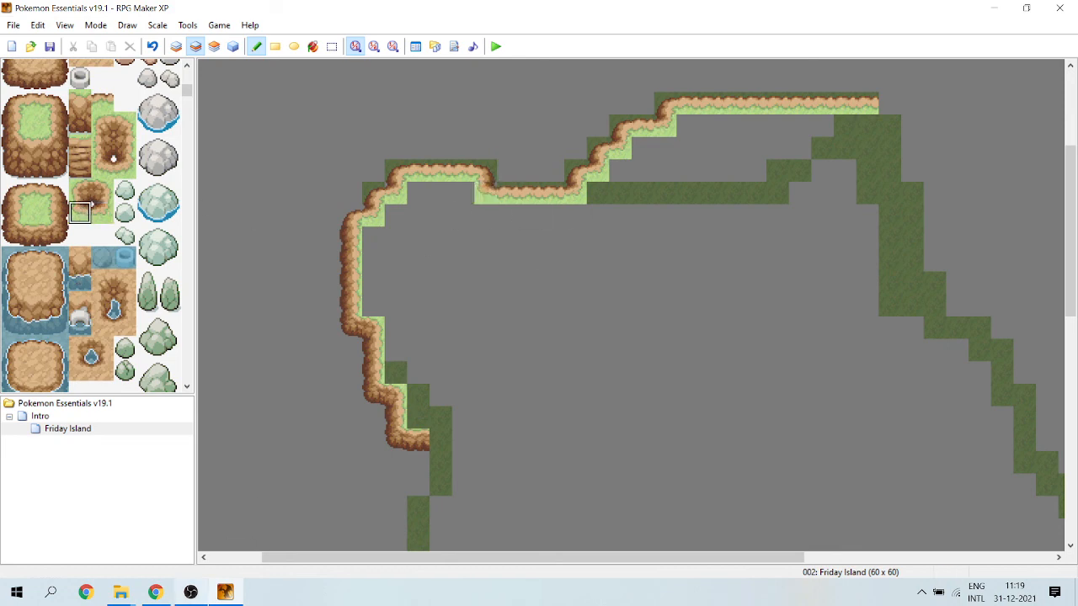
{"action": "left_click", "coordinate": [190, 592]}
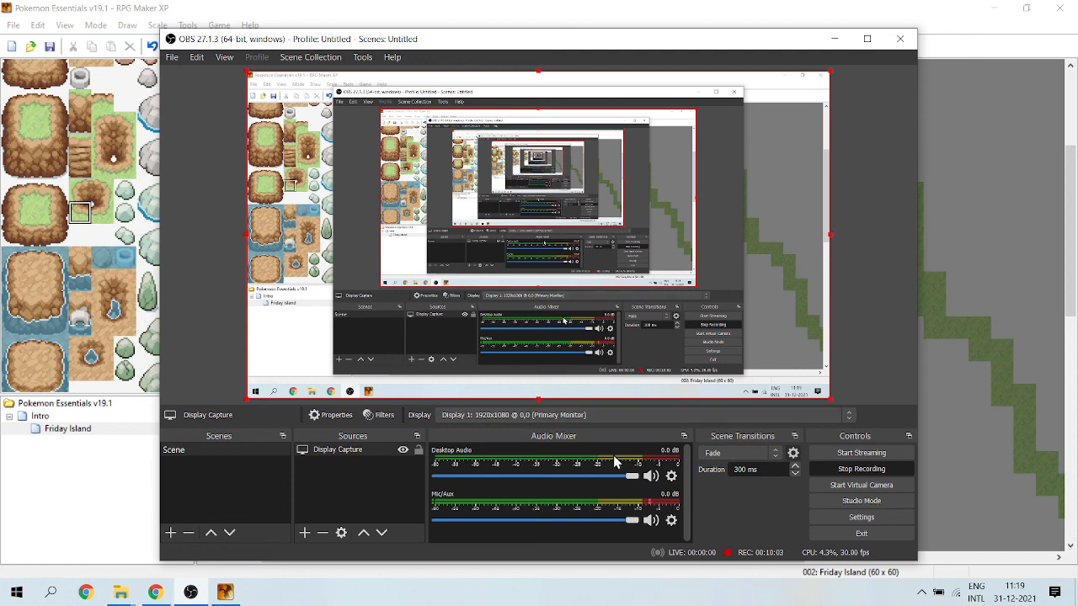